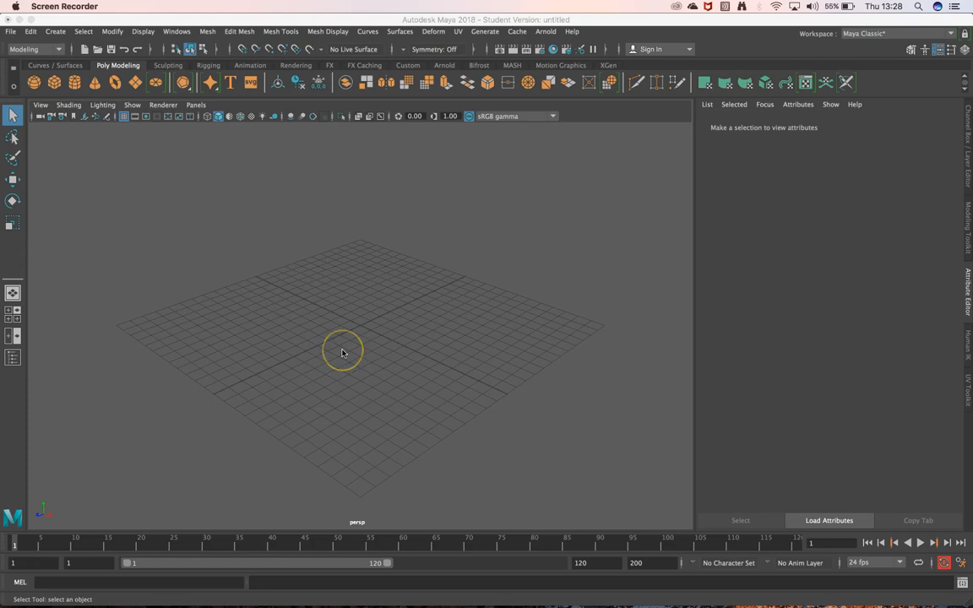
Create a polygon plane at the grid centre and scale it uniformly to about 20.7 as a ground surface
left_click(133, 82)
left_click(365, 328)
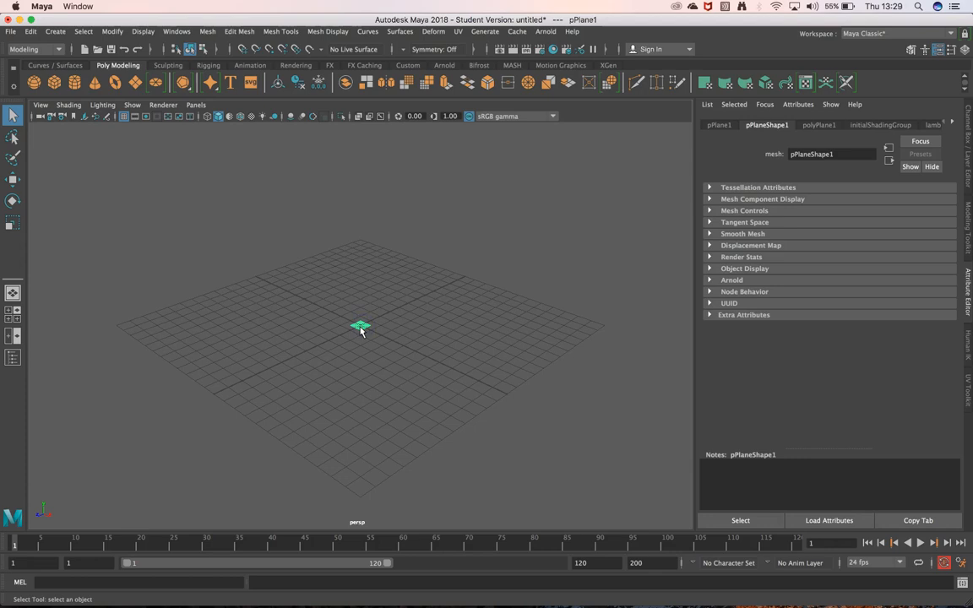
key("r")
left_click_drag(361, 330, 559, 421)
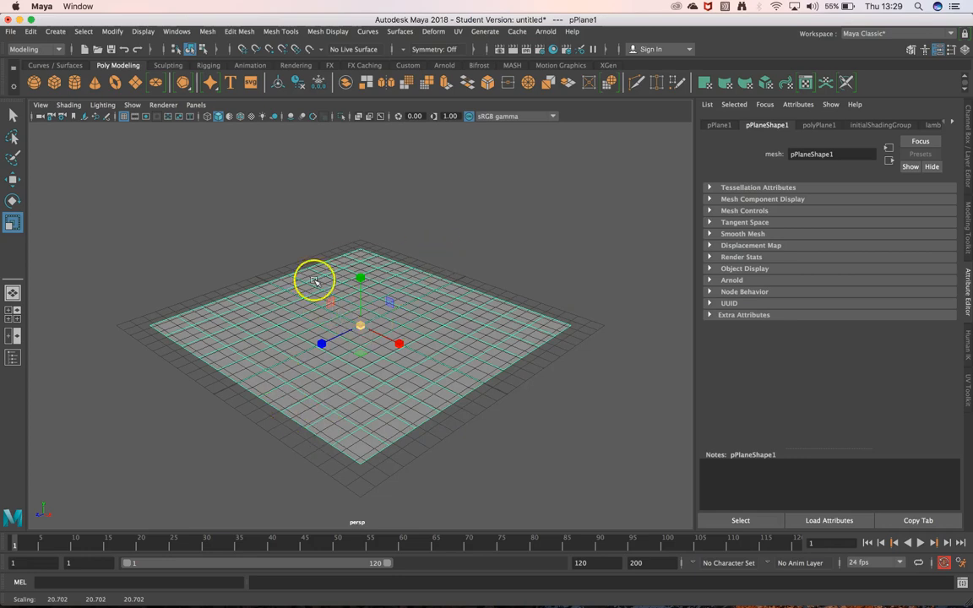
Hide the grid in the perspective view
left_click(124, 119)
left_click(124, 118)
left_click(124, 119)
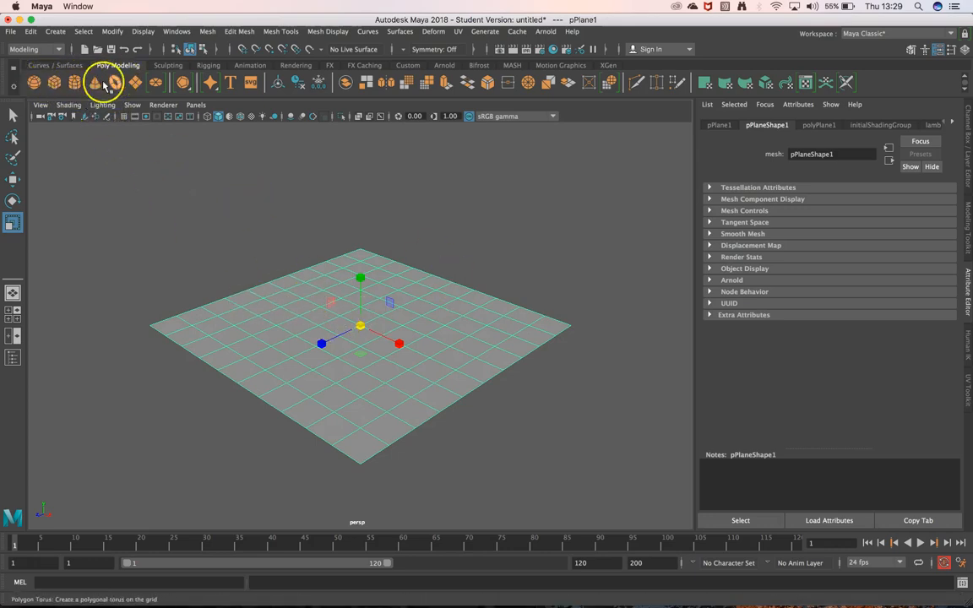
Create a polygon sphere at the plane's centre and move it up above the ground surface
left_click(35, 82)
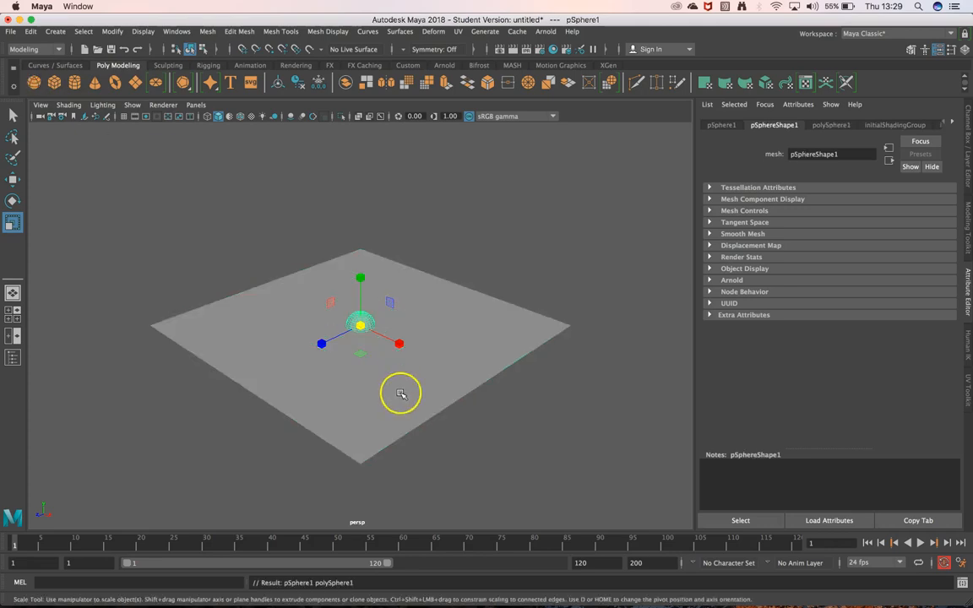
key("w")
left_click_drag(365, 289, 365, 267)
left_click_drag(398, 317, 395, 328)
scroll(361, 320, "up", 5)
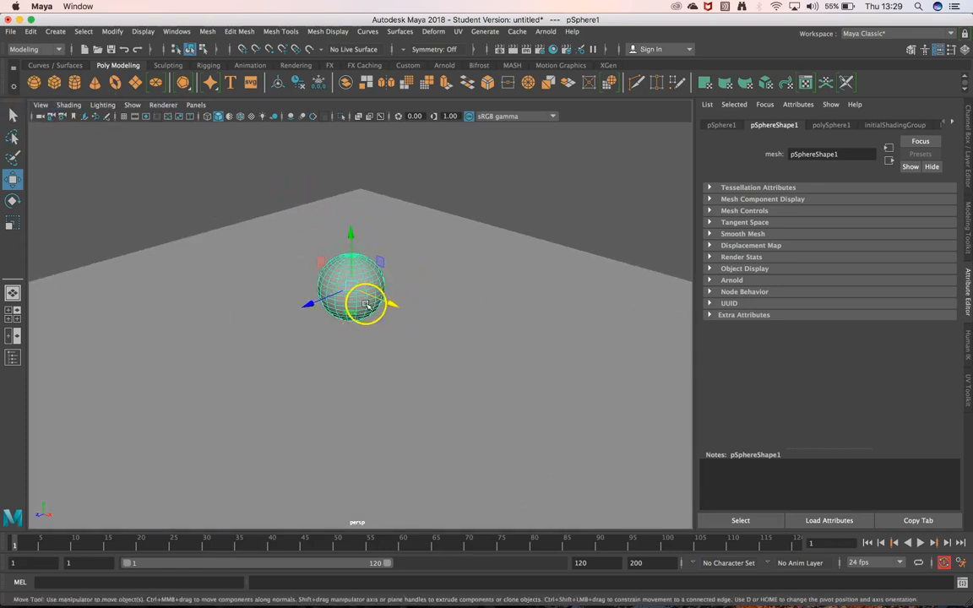
Scale the sphere uniformly to more than twice its size and raise it above the plane
key("e")
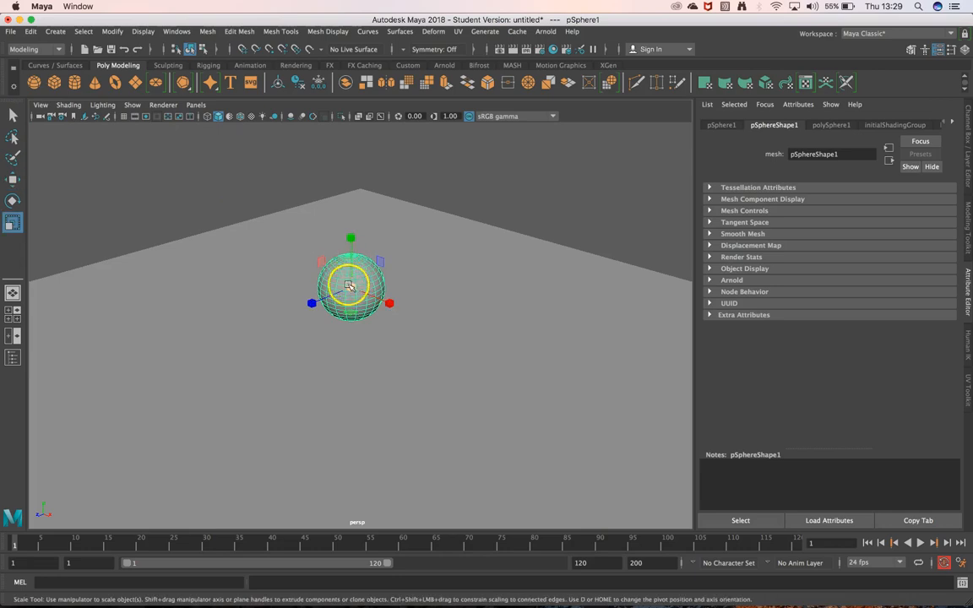
key("r")
left_click_drag(353, 269, 428, 187)
key("w")
left_click_drag(350, 249, 358, 227)
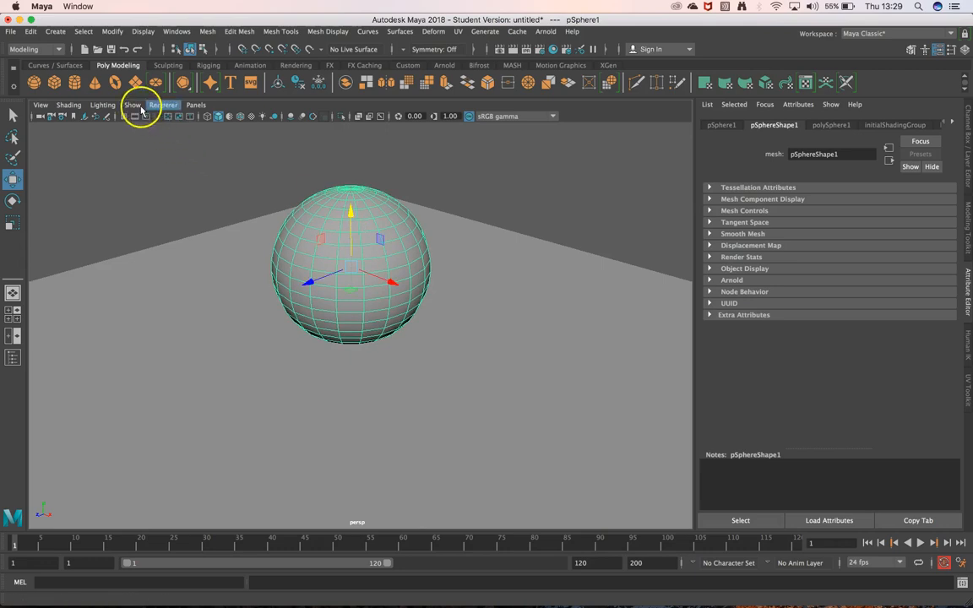
Create a polygon cube and move it about 3.1 units along X, beside the sphere
left_click(55, 82)
scroll(364, 373, "up", 4)
middle_click(366, 372)
scroll(366, 370, "down", 8)
middle_click_drag(397, 343, 437, 362)
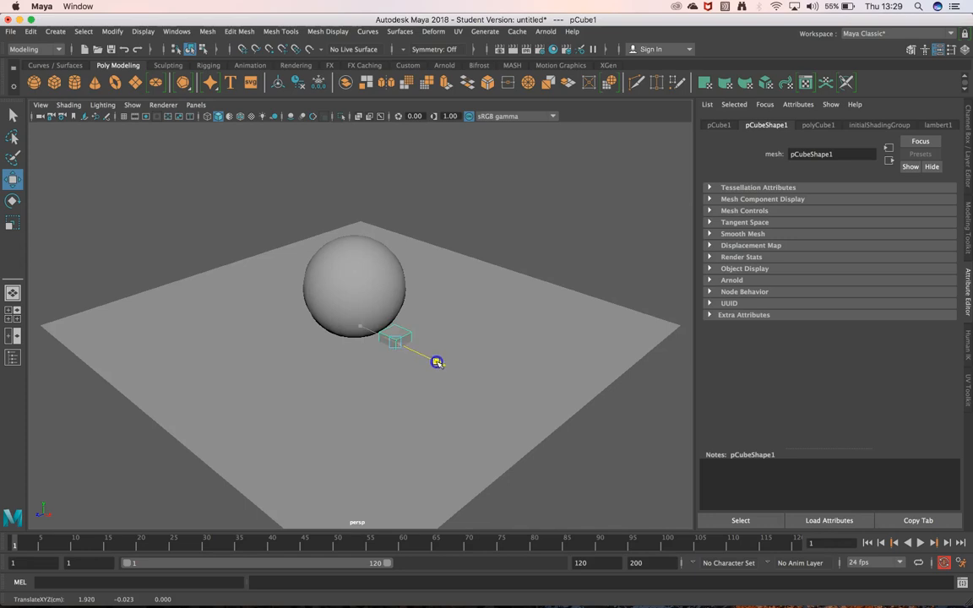
Scale the cube up uniformly and raise it about 1.2 units in Y onto the plane
key("e")
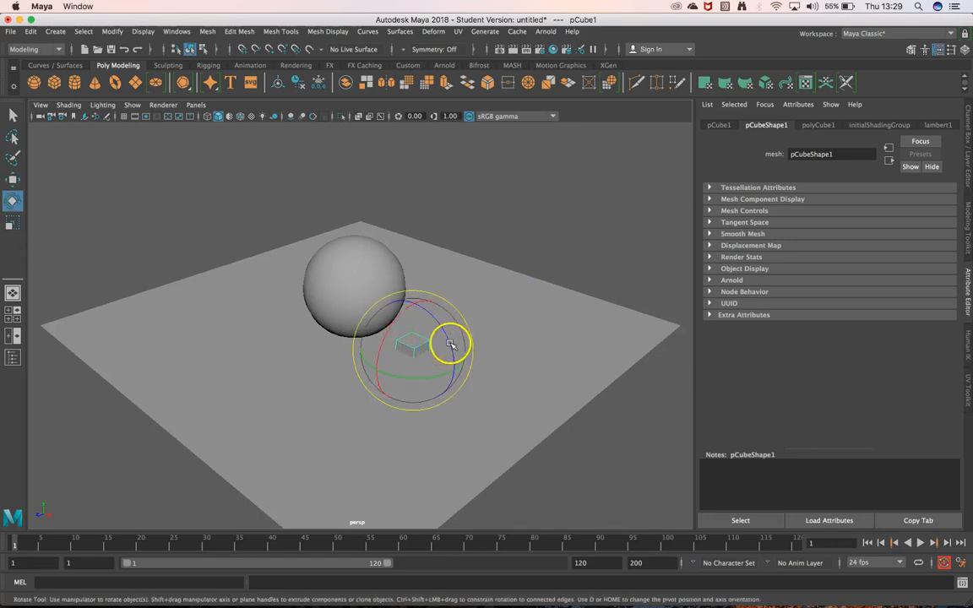
key("r")
left_click_drag(416, 348, 419, 288)
key("e")
key("w")
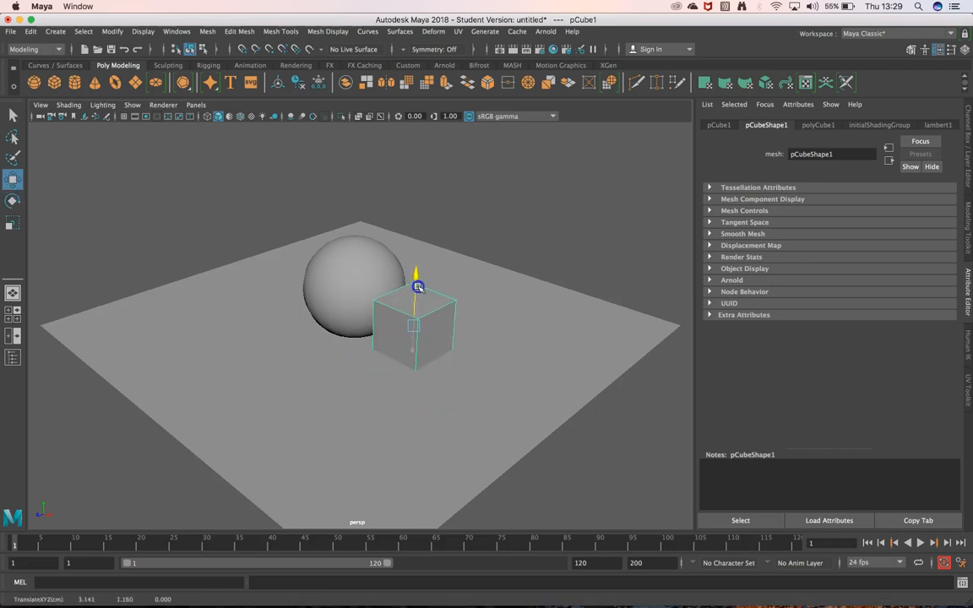
Using the front view of the four-view layout, raise the sphere until it rests on the ground line, and deselect it
key("space")
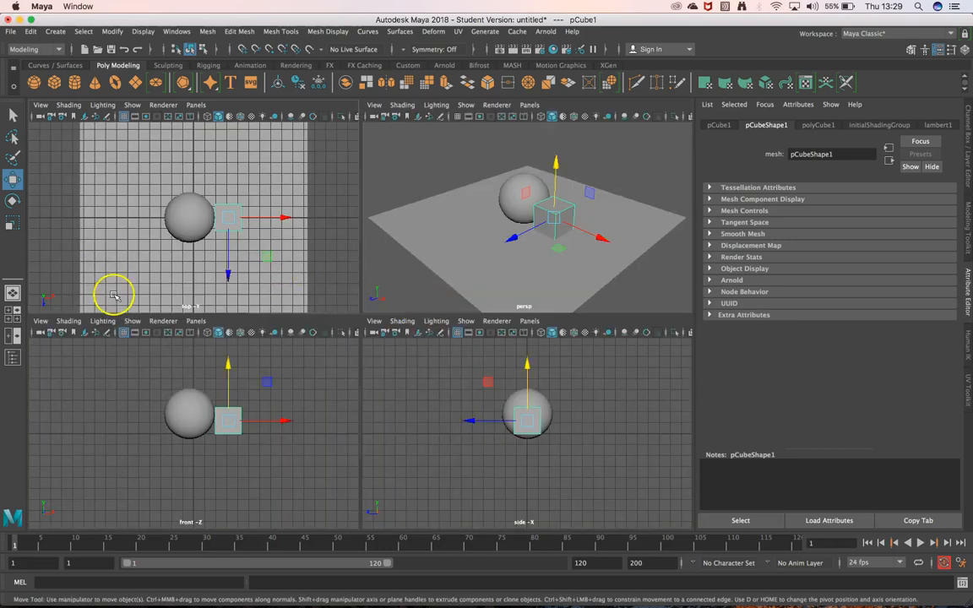
scroll(207, 434, "up", 5)
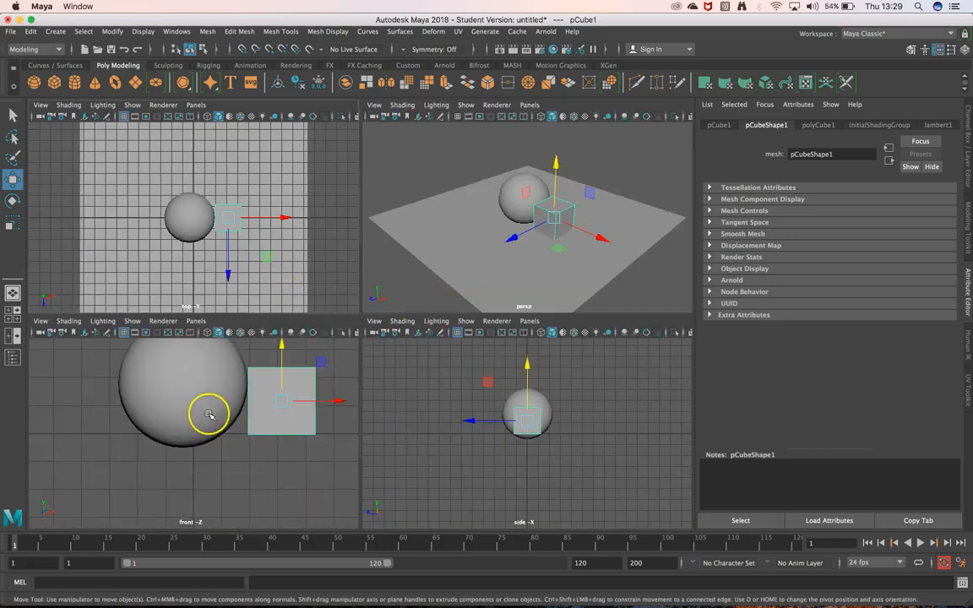
left_click(185, 390)
left_click_drag(183, 360, 187, 343)
left_click(647, 176)
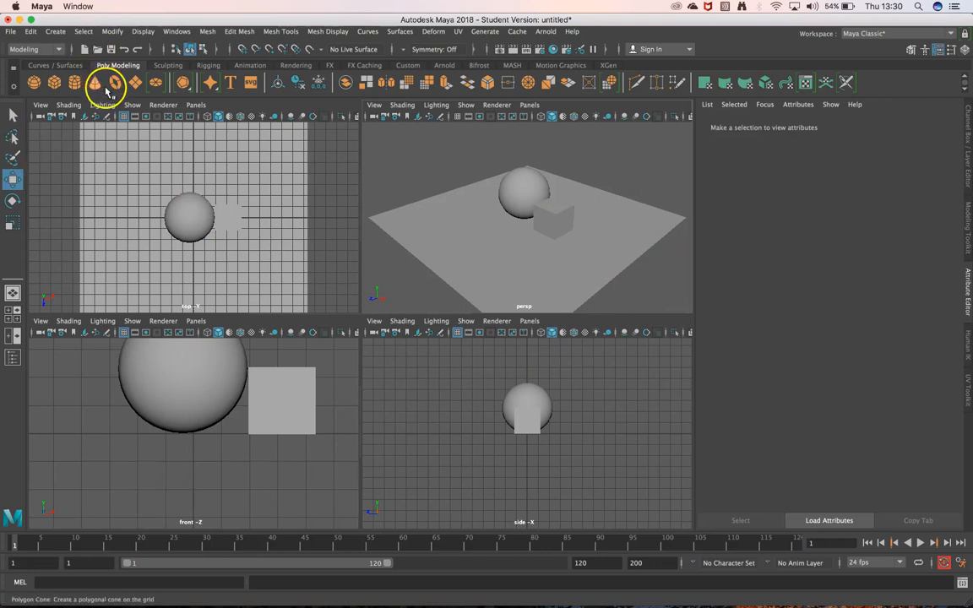
Create a polygon cylinder and raise it about 1.06 units in Y so its base sits on the plane
left_click(74, 81)
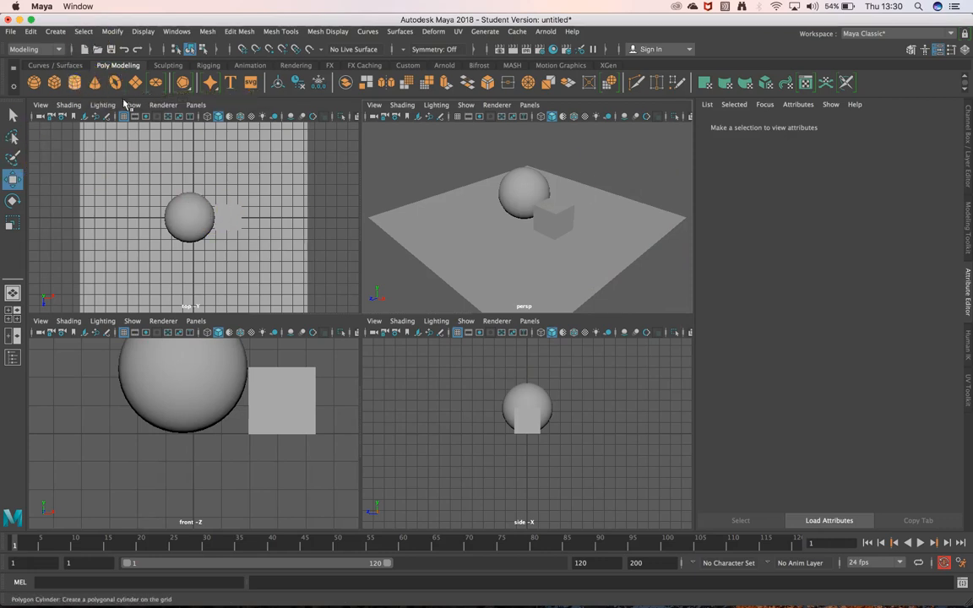
left_click_drag(526, 189, 529, 168)
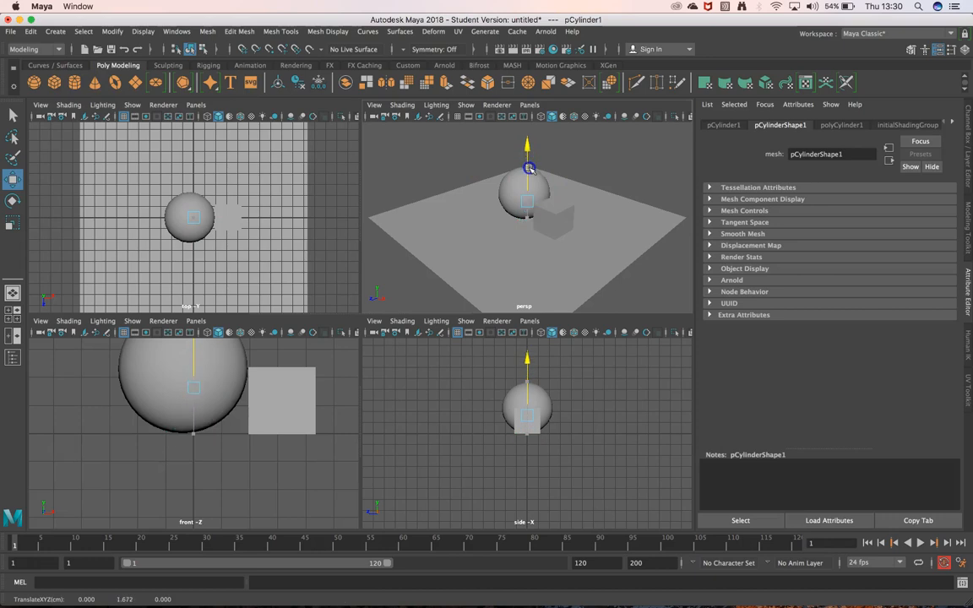
left_click(149, 270)
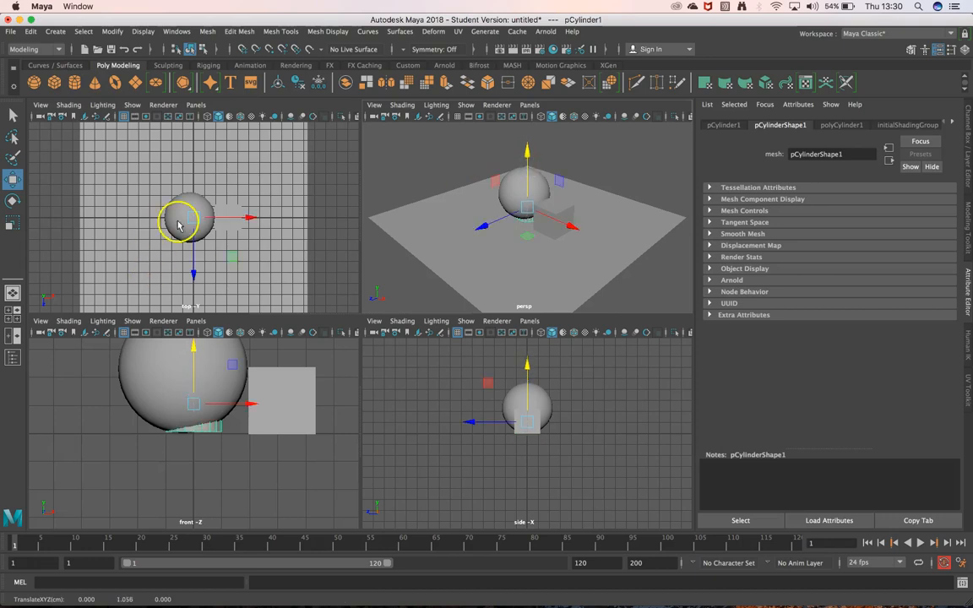
Move the cylinder out from under the sphere and across the plane to a spot in front of it
left_click(200, 178)
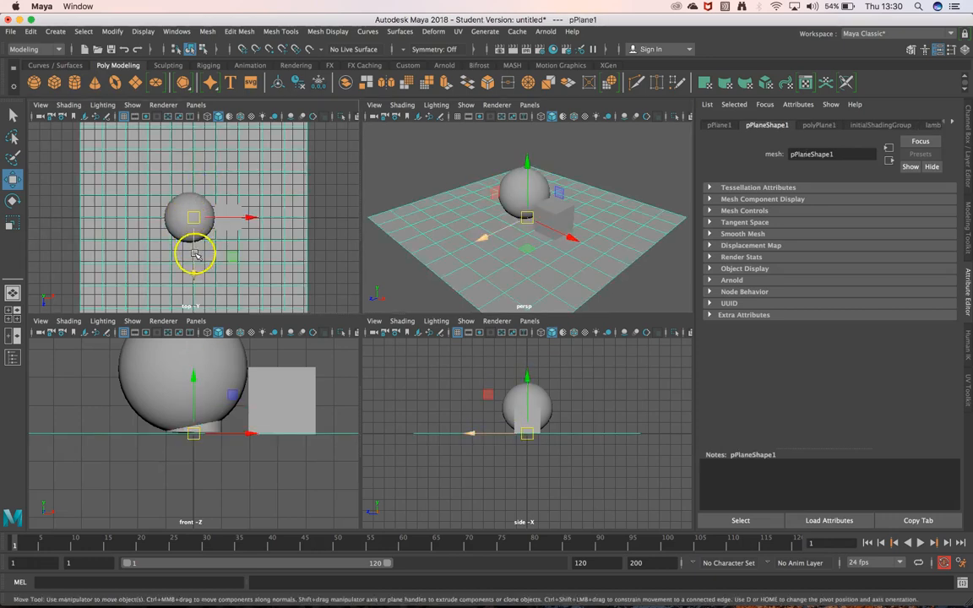
left_click(217, 429)
left_click_drag(228, 397, 393, 397)
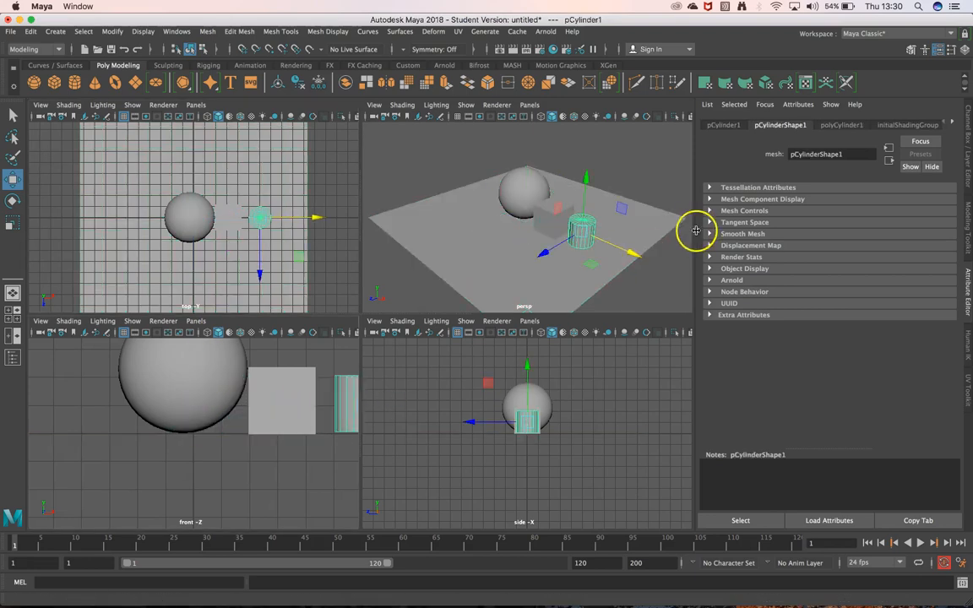
left_click_drag(589, 268, 517, 258)
scroll(518, 251, "down", 5)
scroll(521, 246, "up", 15)
scroll(517, 250, "down", 6)
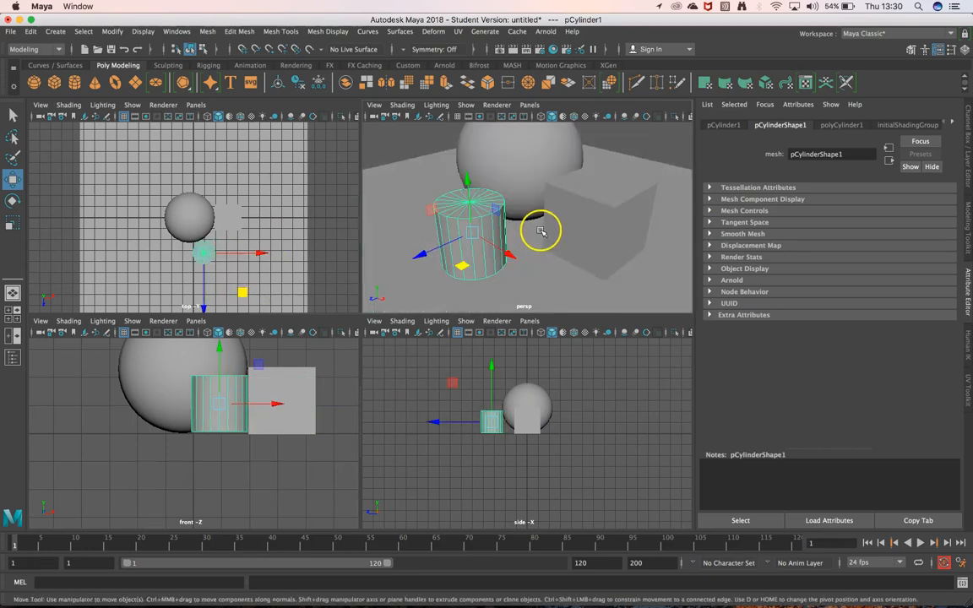
In the full perspective view, scale the cylinder to about 1.78 in X and Z and 1.75 in Y
key("space")
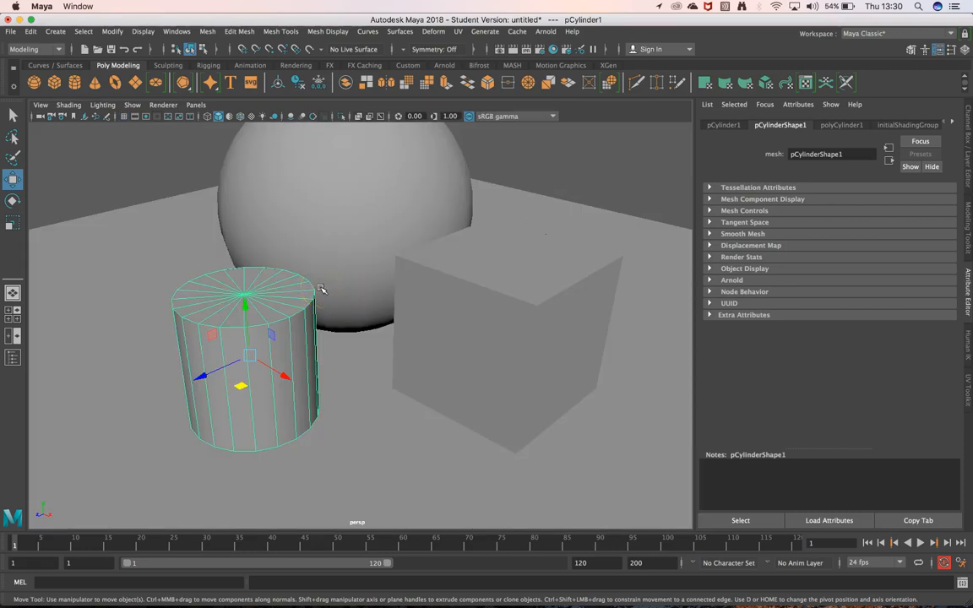
key("r")
mouse_move(250, 387)
left_mouse_down()
mouse_move(230, 406)
mouse_move(253, 405)
left_mouse_up()
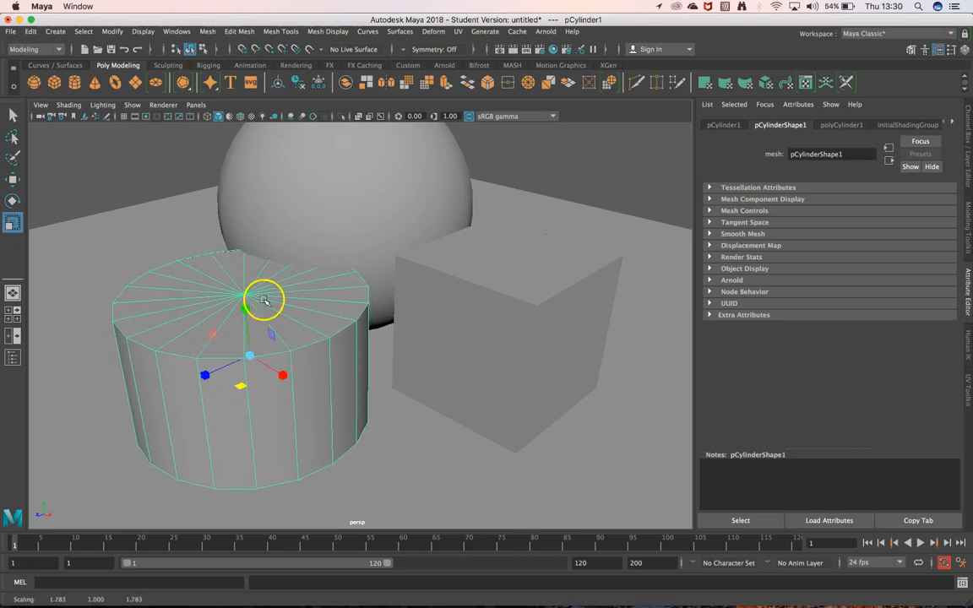
left_click_drag(246, 308, 241, 268)
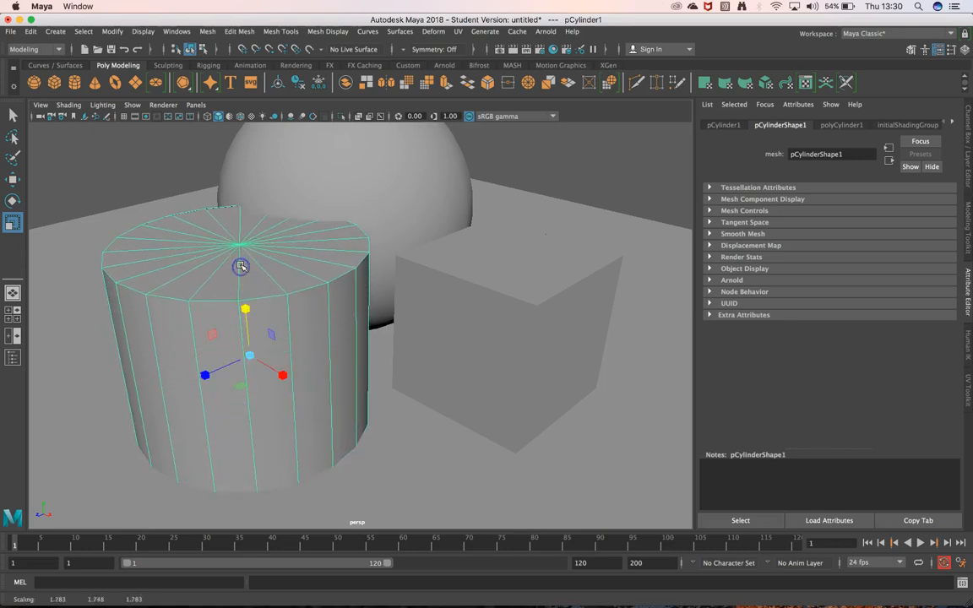
Move the cylinder to about X -0.8, Y 1.73 and Z 4.11, standing on the plane beside the sphere
key("w")
left_click_drag(243, 311, 243, 269)
left_click_drag(211, 331, 145, 353)
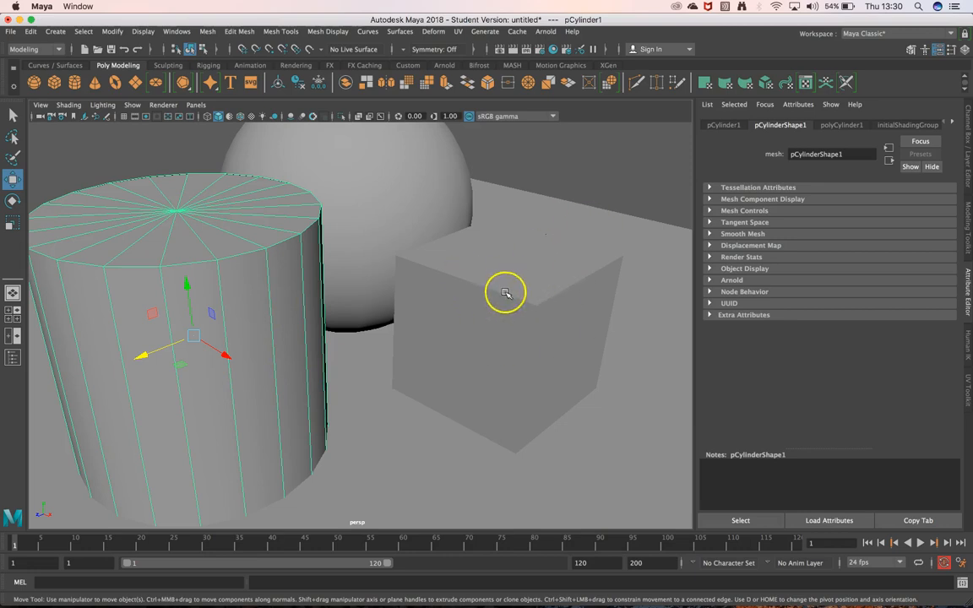
scroll(506, 289, "down", 4)
left_click_drag(266, 352, 203, 326)
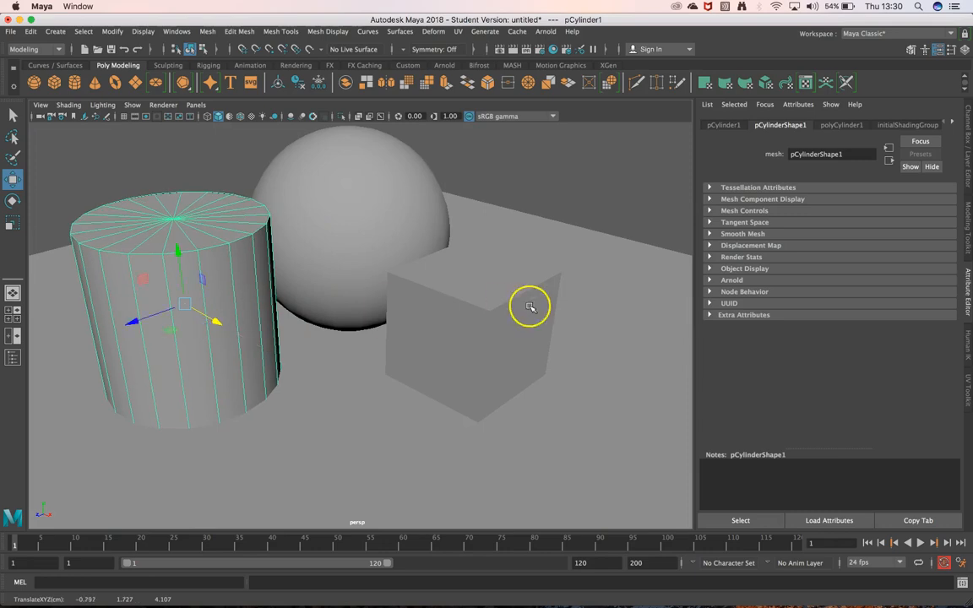
Move the cube along X to about 4.25, away from the sphere, and deselect it
left_click(505, 311)
left_click_drag(507, 344, 561, 363)
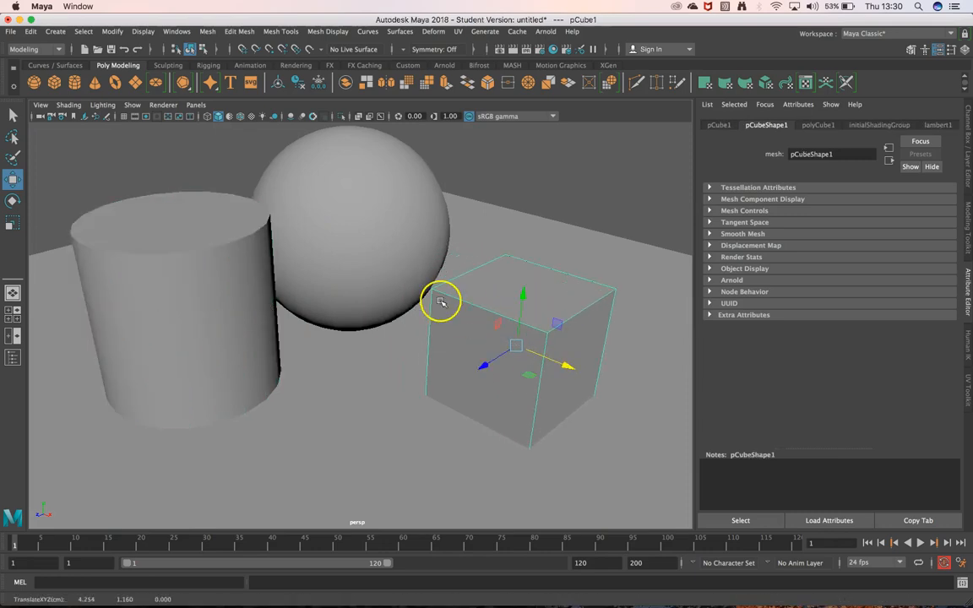
scroll(440, 302, "down", 4)
left_click_drag(422, 324, 381, 342, "alt")
left_click(492, 234)
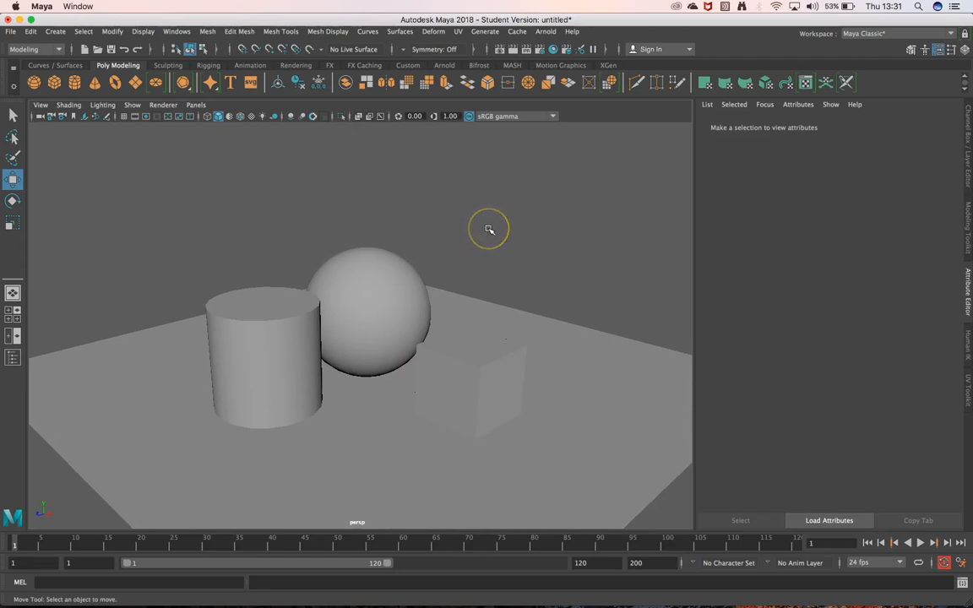
Select the sphere and display the attributes of its lambert1 material
left_click(382, 300)
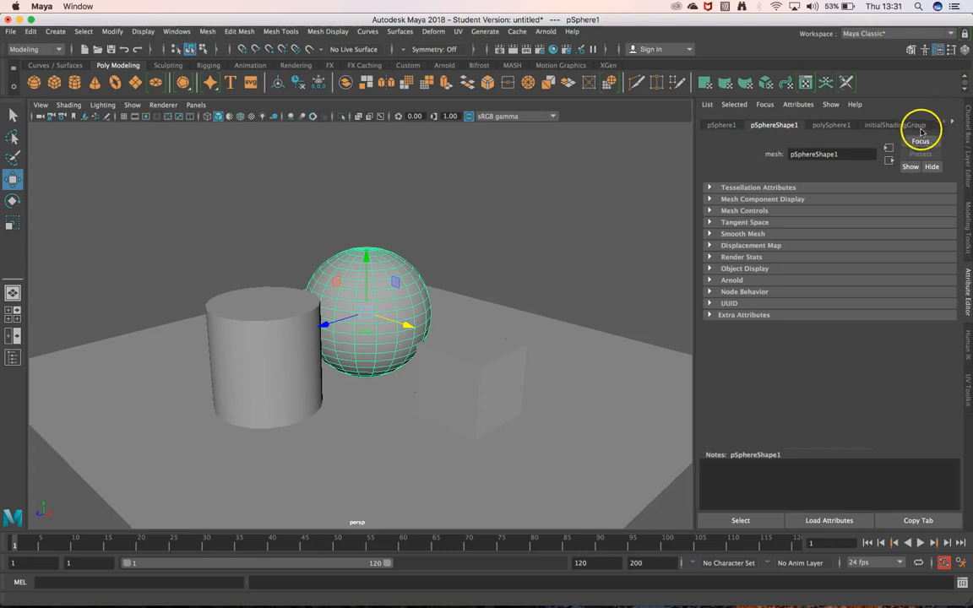
left_click(953, 124)
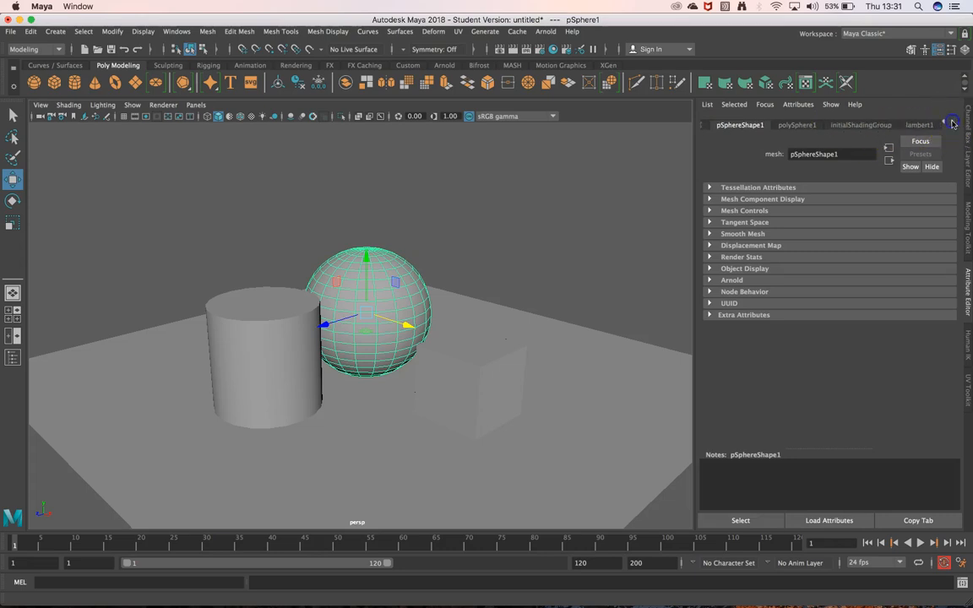
left_click(922, 126)
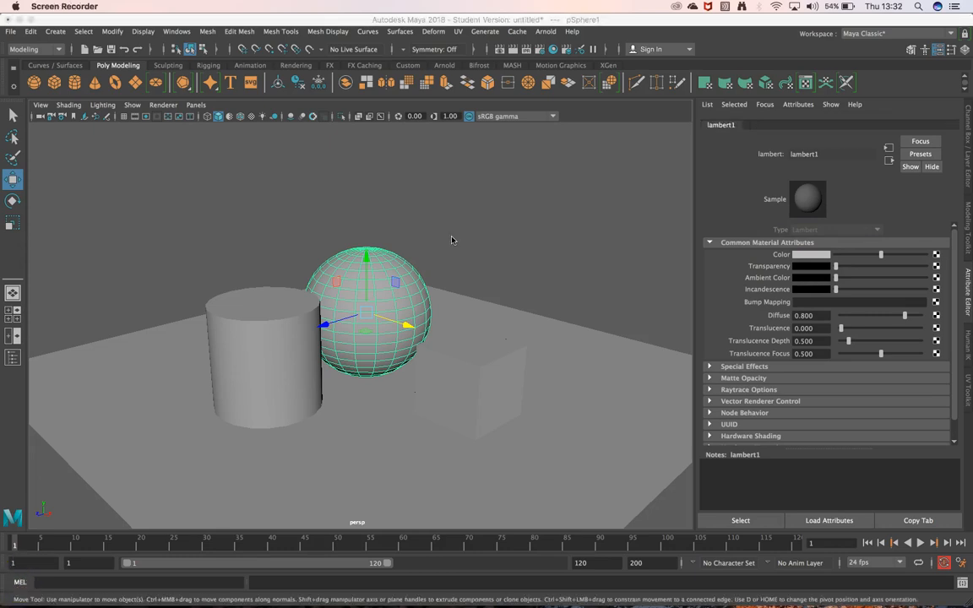
Open the Hypershade window, reposition it and shrink it to fit the screen
left_click(553, 50)
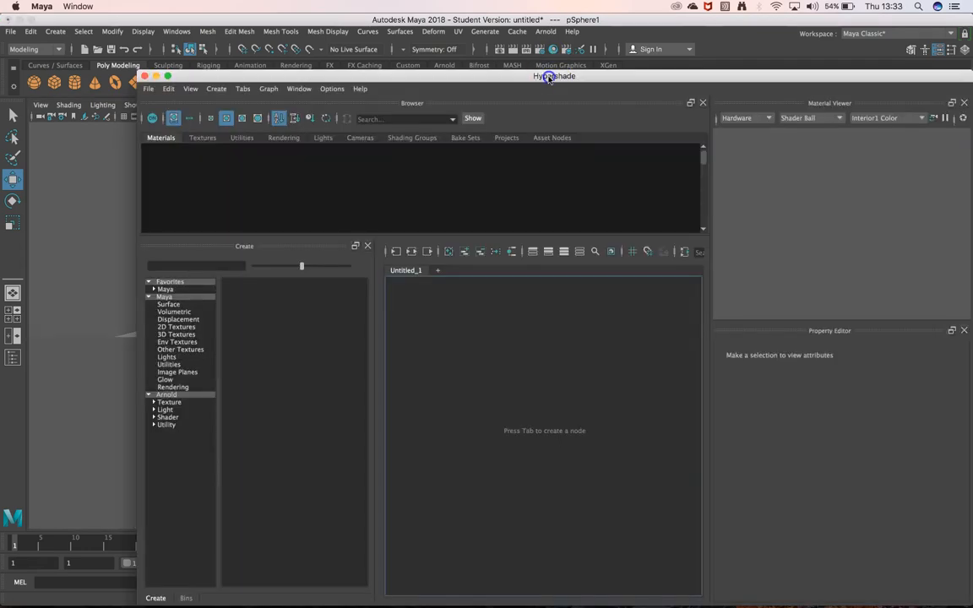
left_click_drag(548, 74, 473, 58)
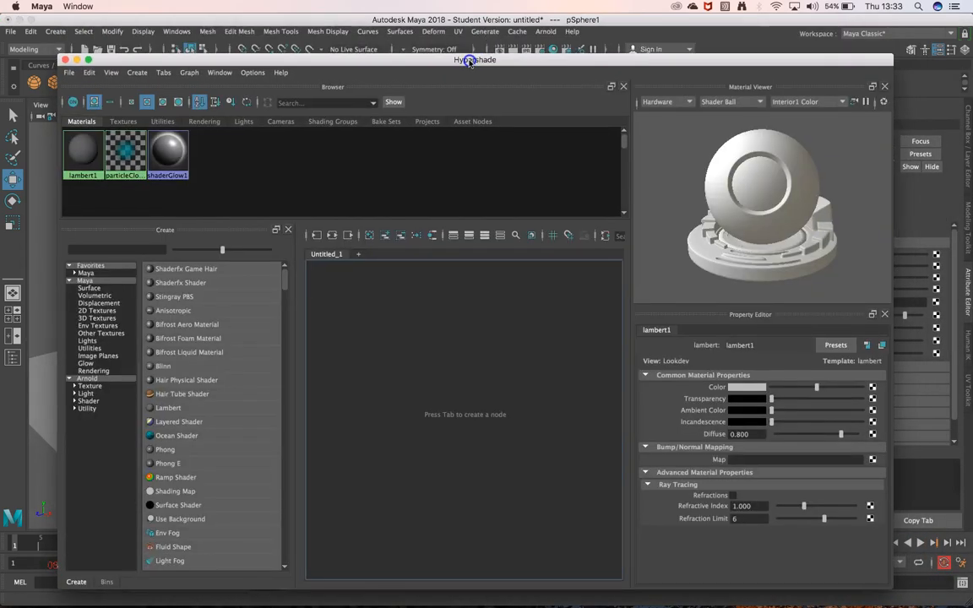
left_click_drag(880, 586, 766, 530)
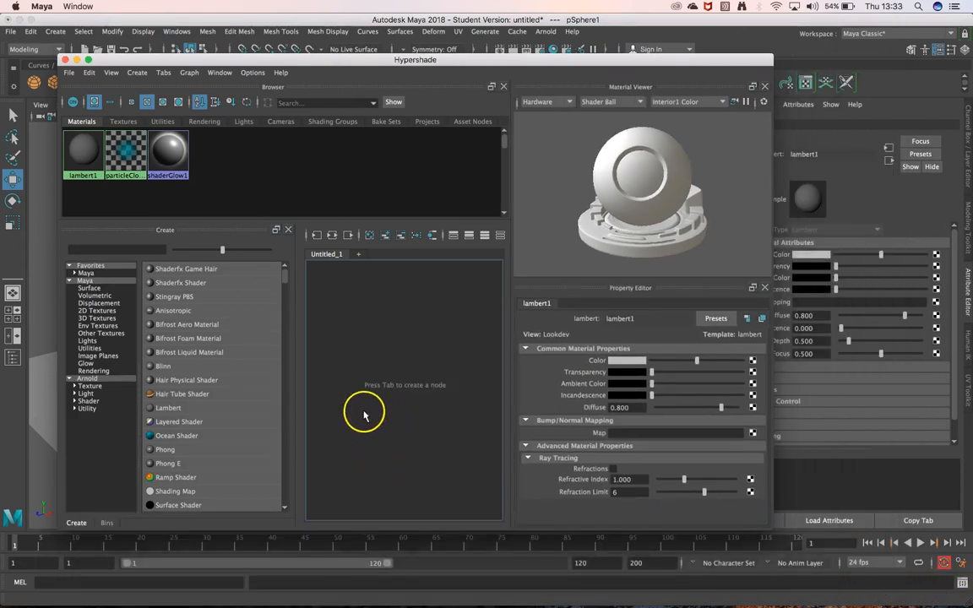
Create an aiStandardSurface material from the Arnold surface shaders in Hypershade, and minimise the Hypershade window
left_click(80, 381)
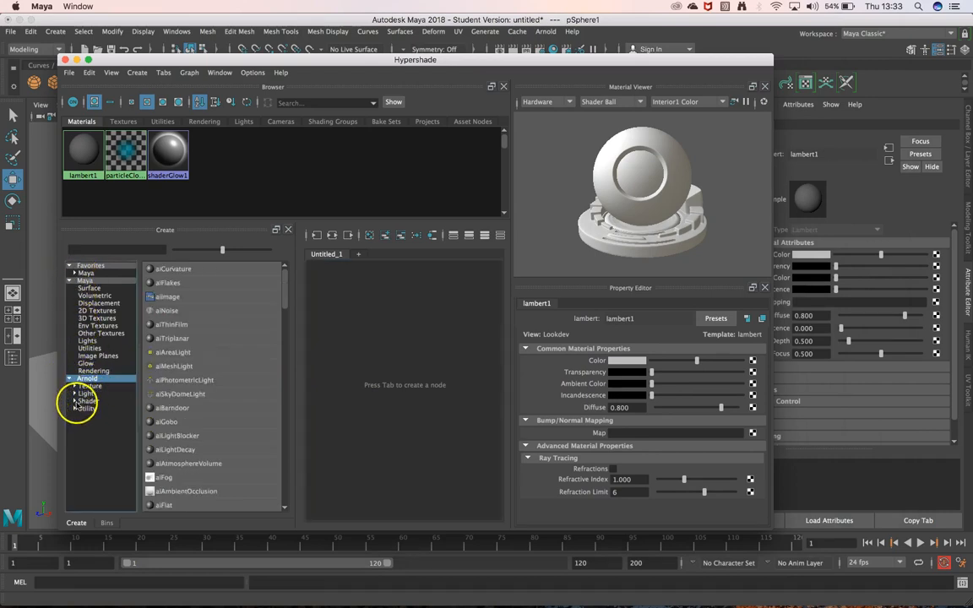
left_click(74, 401)
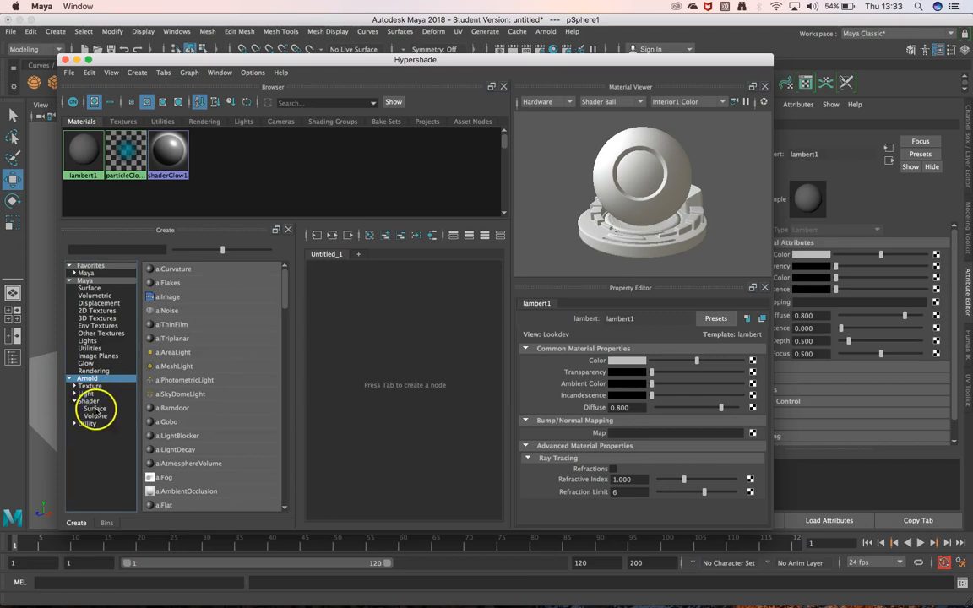
left_click(95, 409)
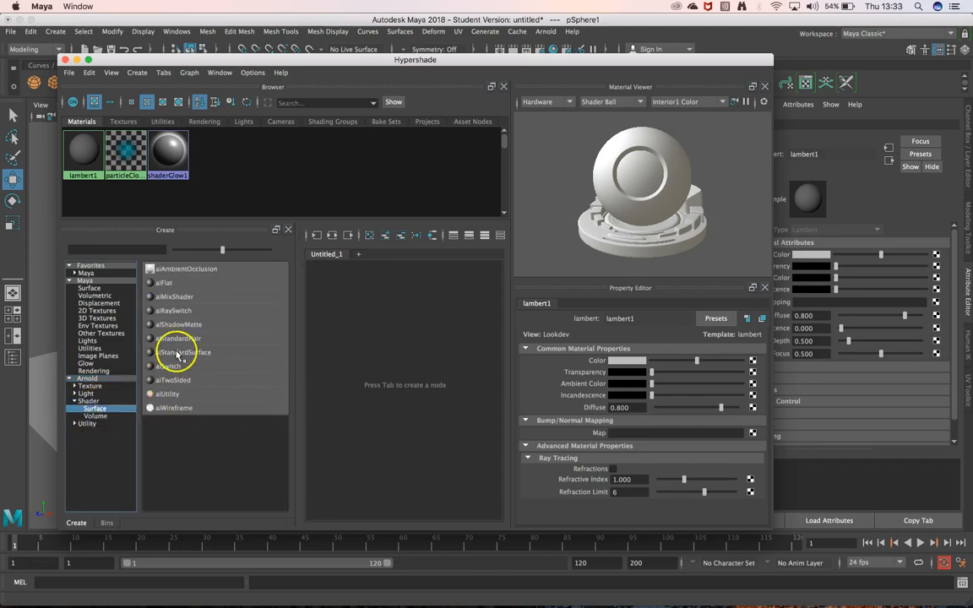
left_click(182, 353)
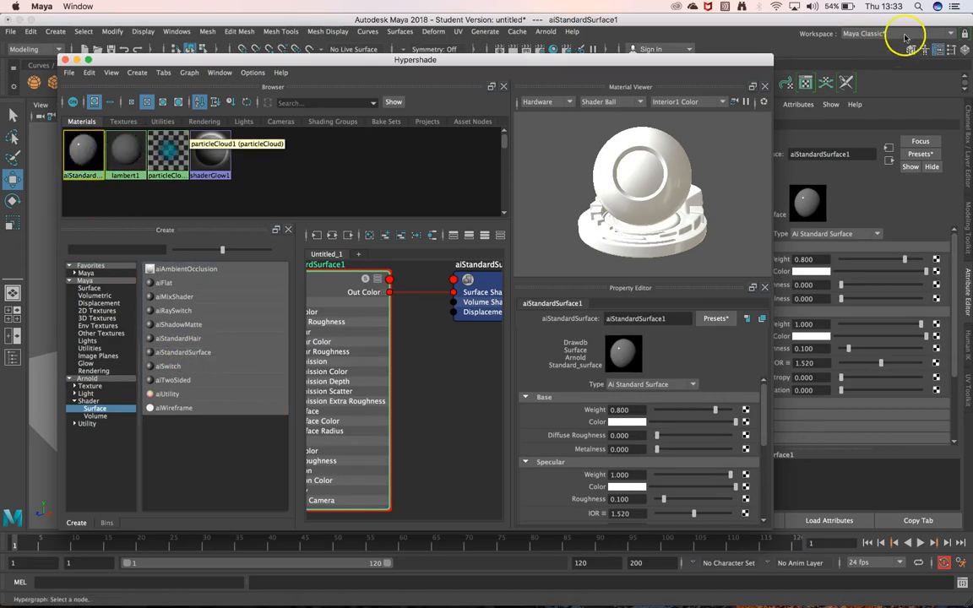
left_click(77, 61)
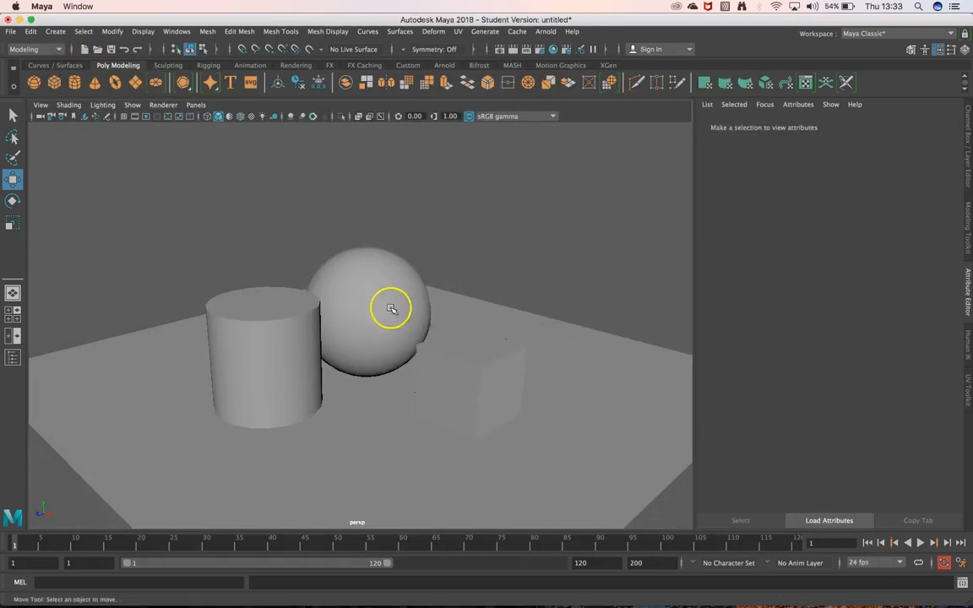
Assign the aiStandardSurface1 material to the cylinder, sphere and cube together, and deselect them
left_click(304, 322)
left_click(347, 291)
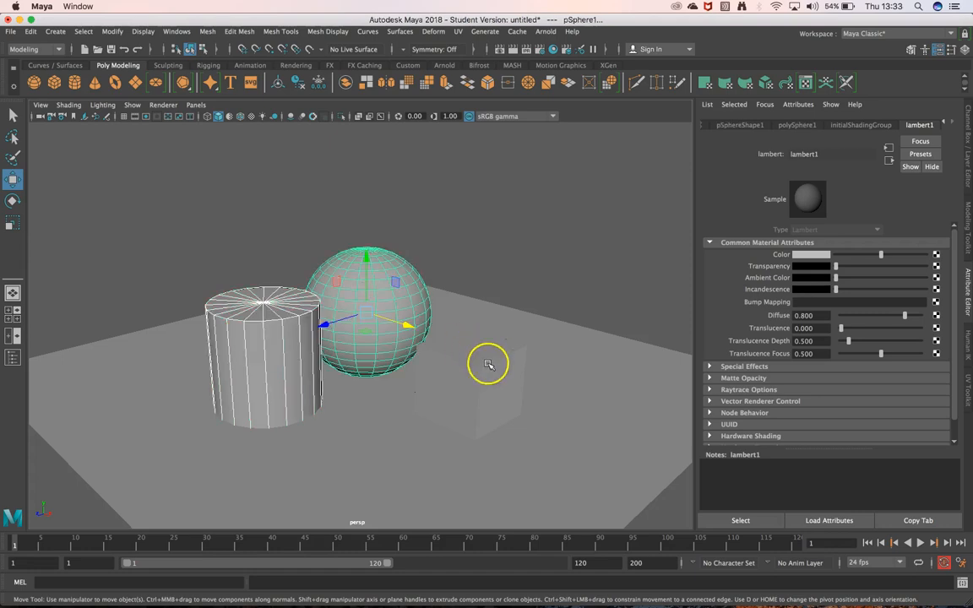
left_click(489, 363)
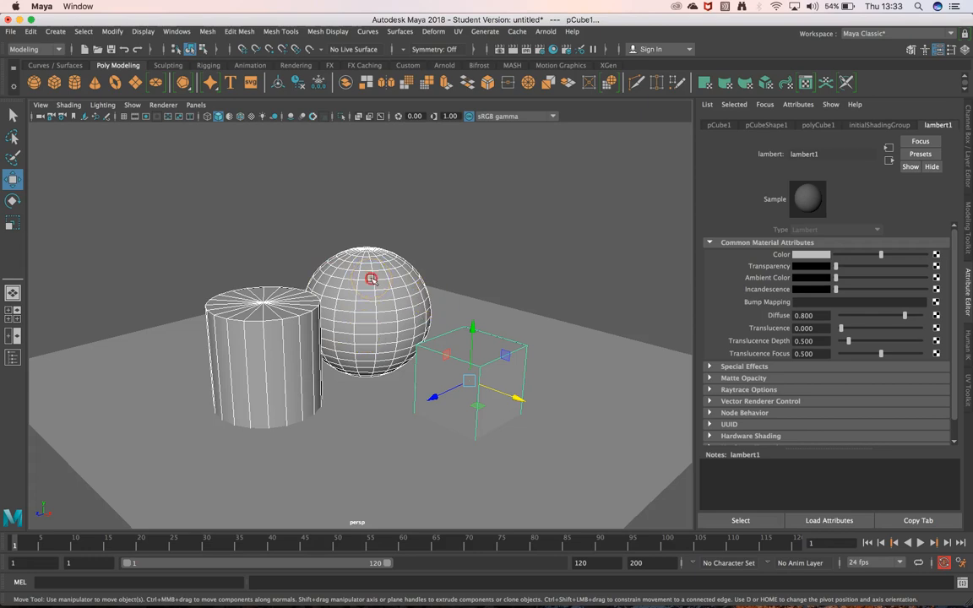
right_click_drag(371, 279, 451, 575)
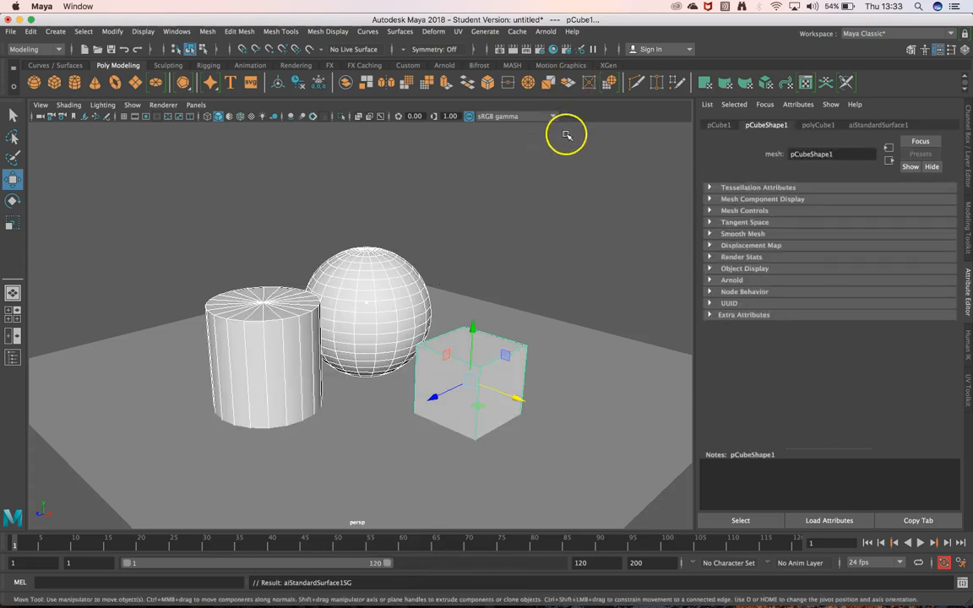
left_click(402, 216)
Examine the sphere's aiStandardSurface1 attributes and the material types it offers, keeping Ai Standard Surface
left_click(388, 275)
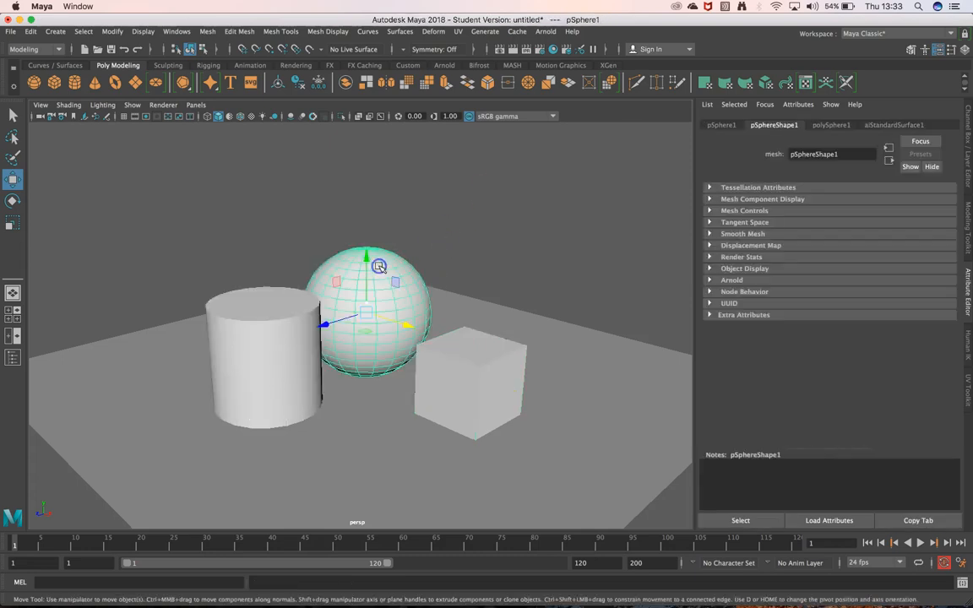
left_click(892, 126)
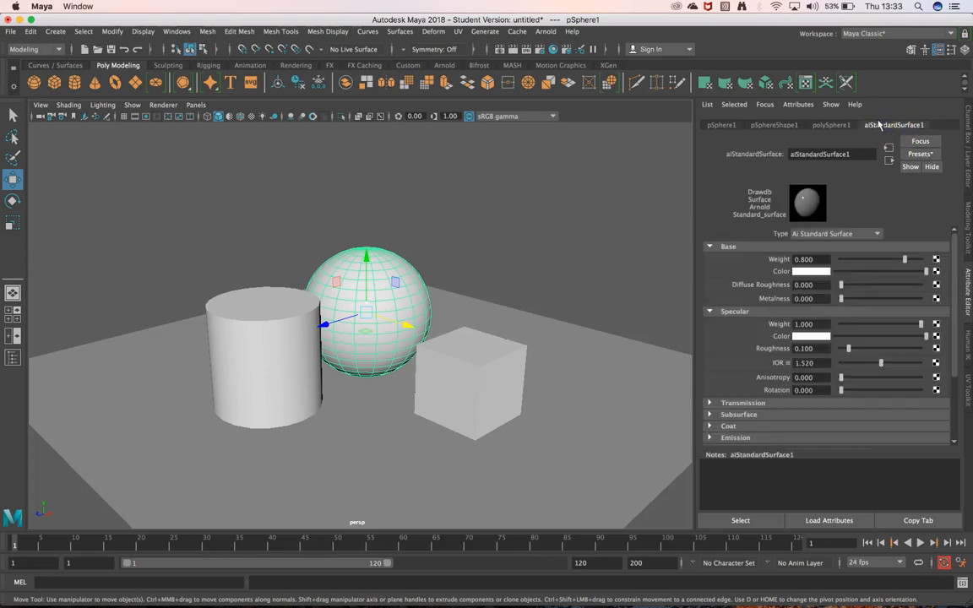
left_click(870, 233)
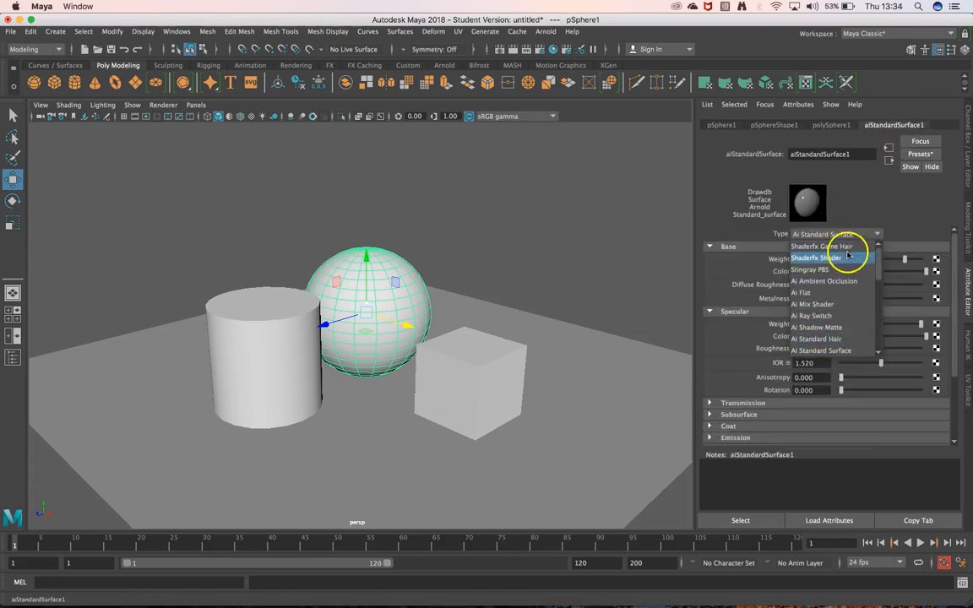
left_click(908, 207)
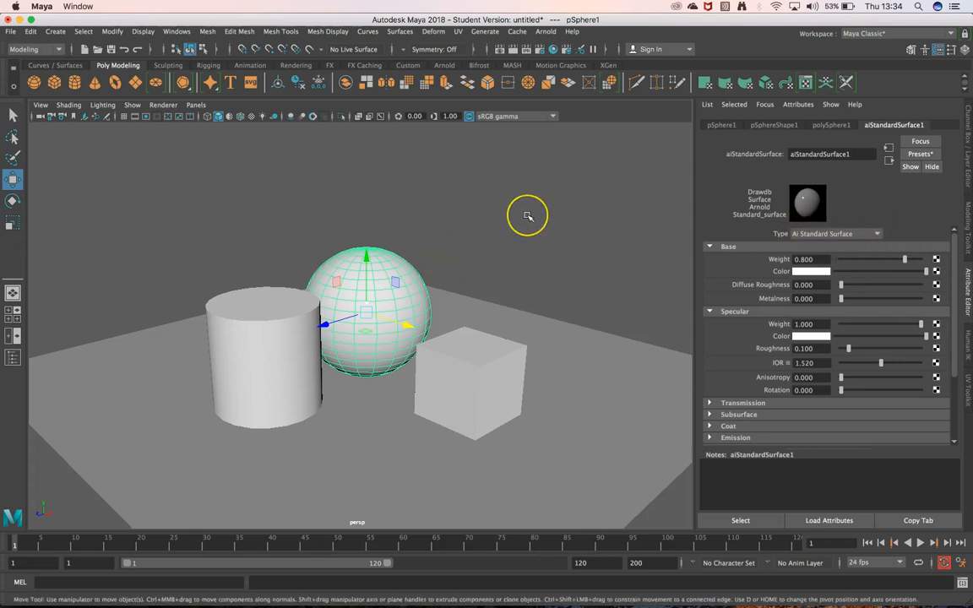
Select the plane to check the attributes of its lambert1 material, and deselect it
left_click(586, 332)
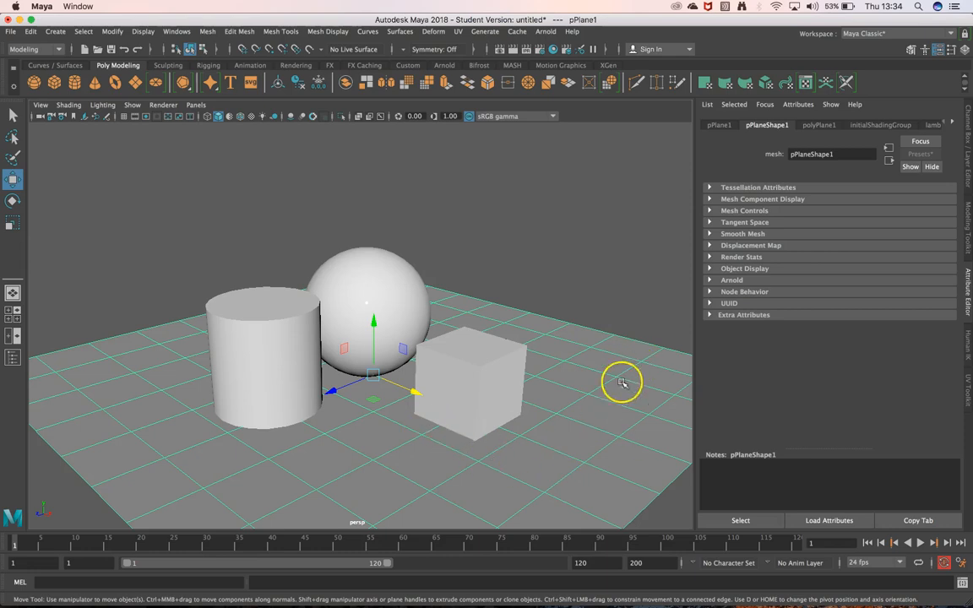
left_click(931, 124)
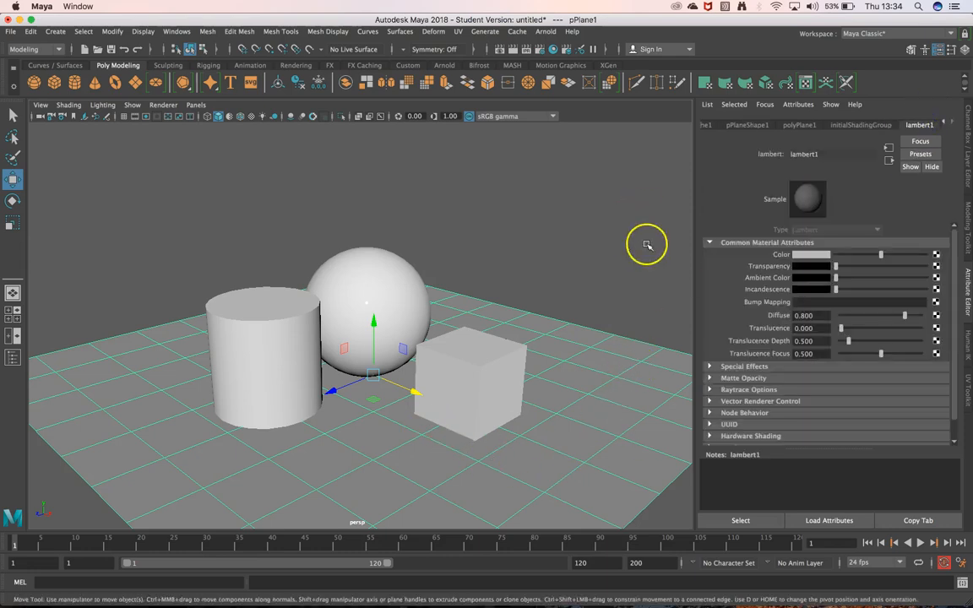
left_click(490, 189)
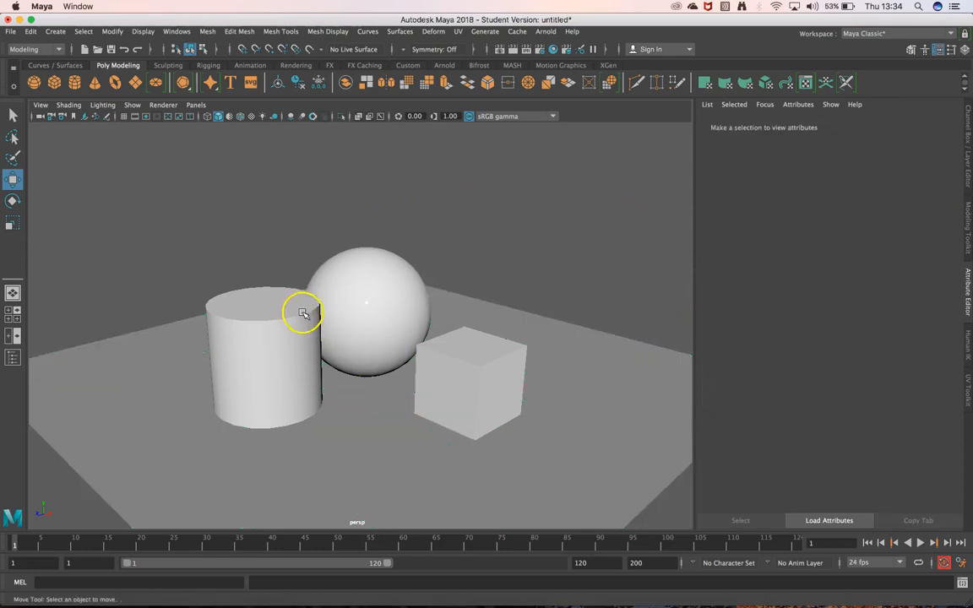
Select the cylinder, sphere and cube in turn to check their shared aiStandardSurface1 material, returning to the sphere
left_click(304, 313)
left_click(375, 292)
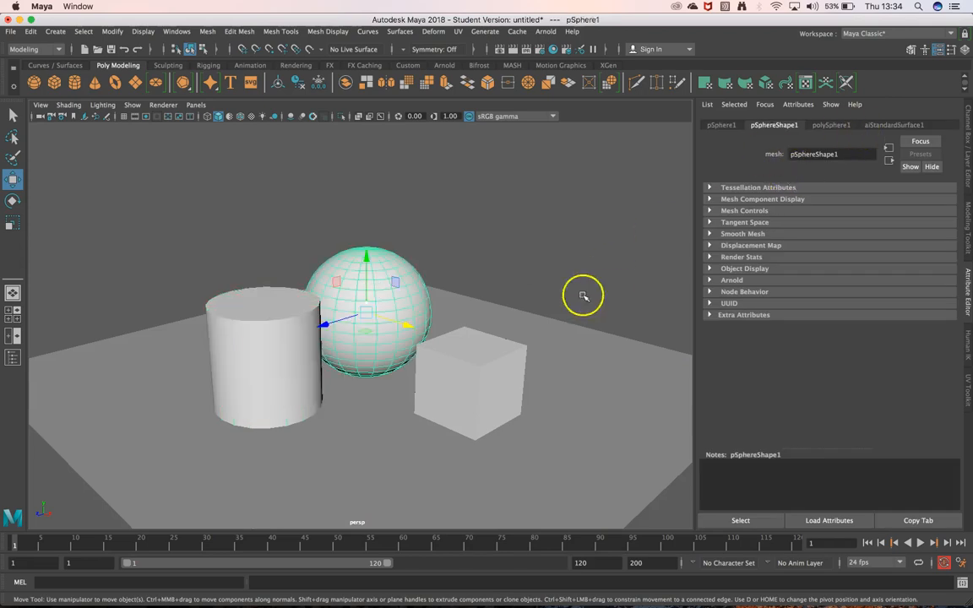
left_click(469, 361)
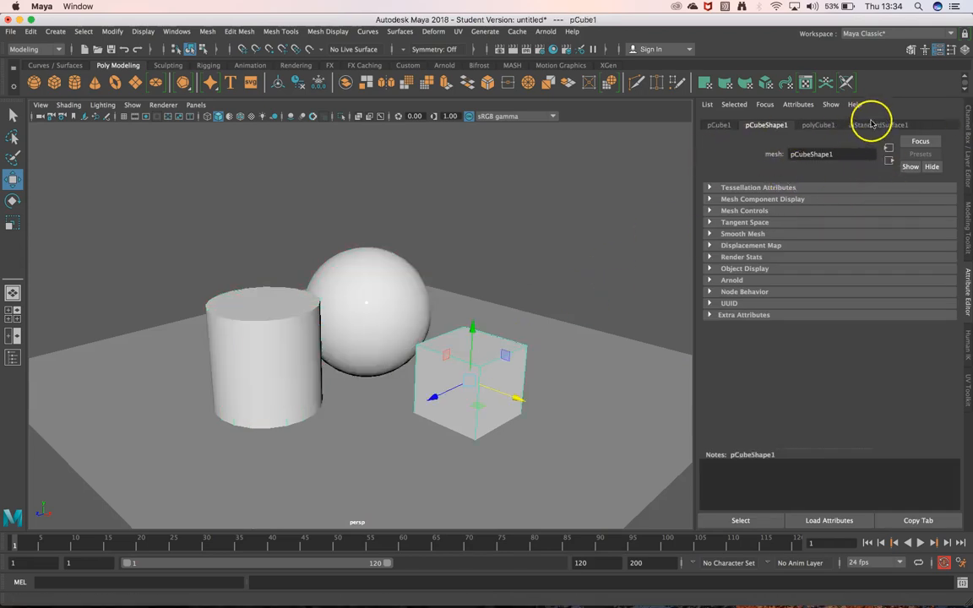
left_click(867, 127)
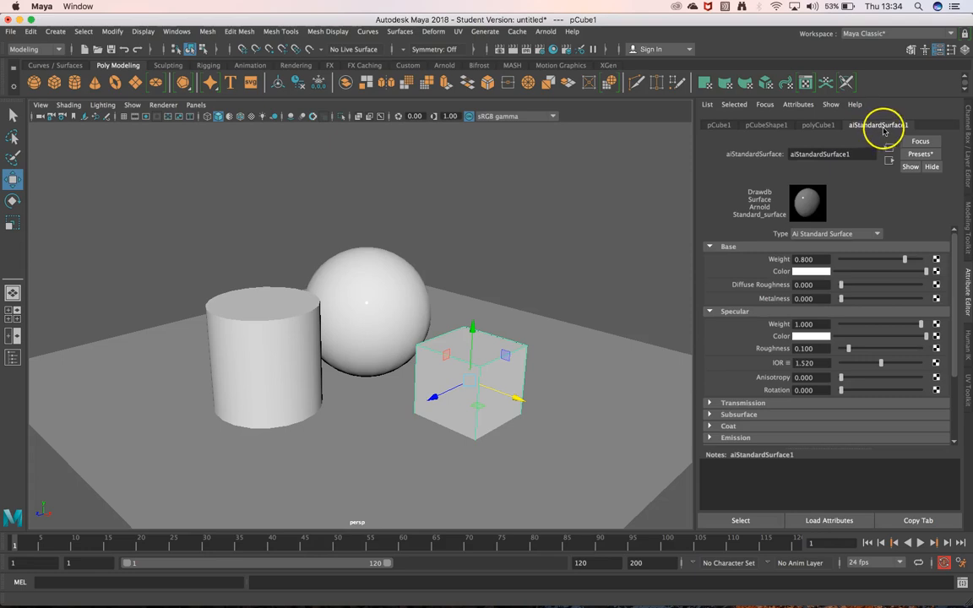
left_click(385, 283)
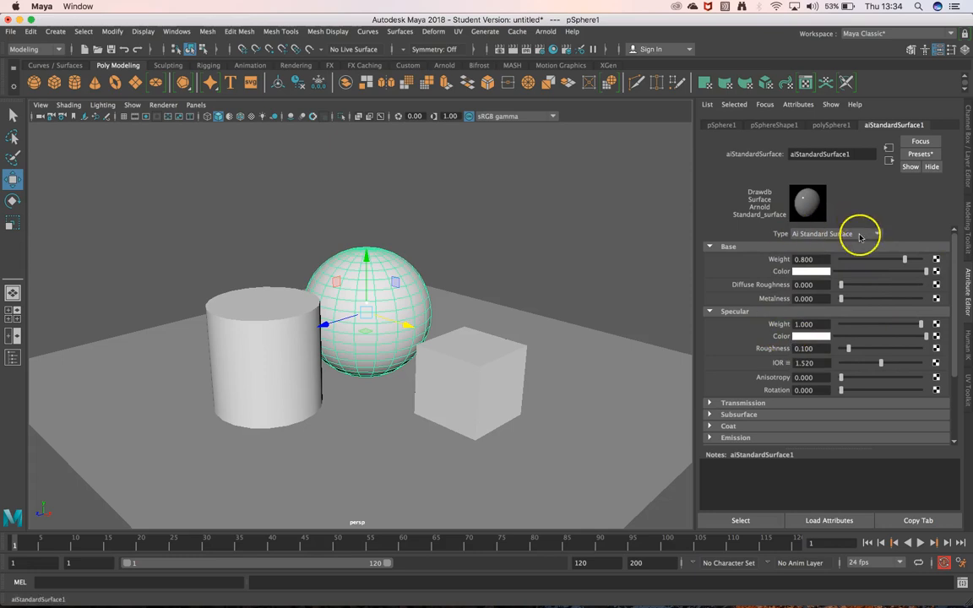
Reopen Hypershade to view the aiStandardSurface1 properties there, and minimise it again
left_click(554, 50)
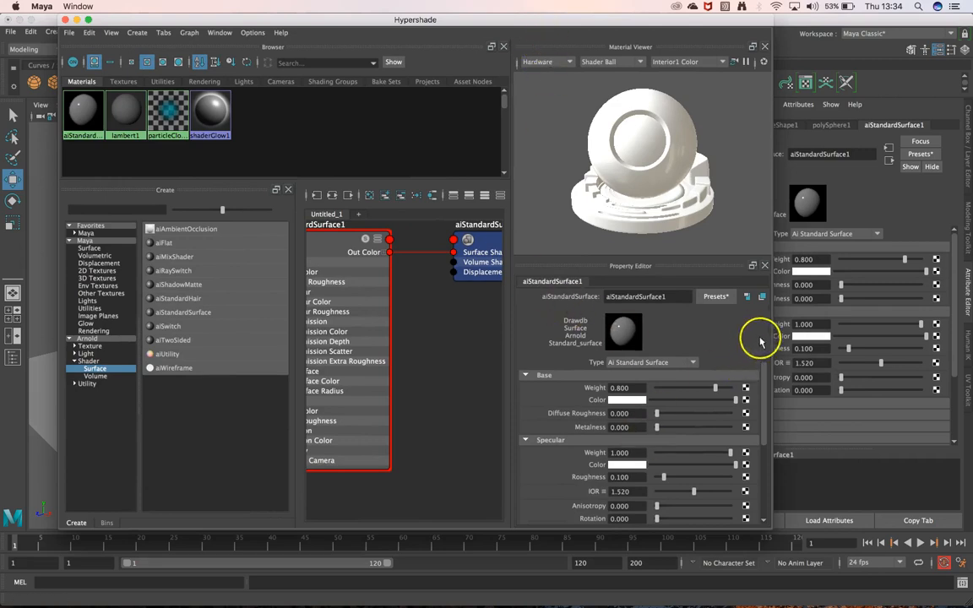
mouse_move(761, 380)
left_mouse_down()
mouse_move(765, 456)
mouse_move(770, 376)
left_mouse_up()
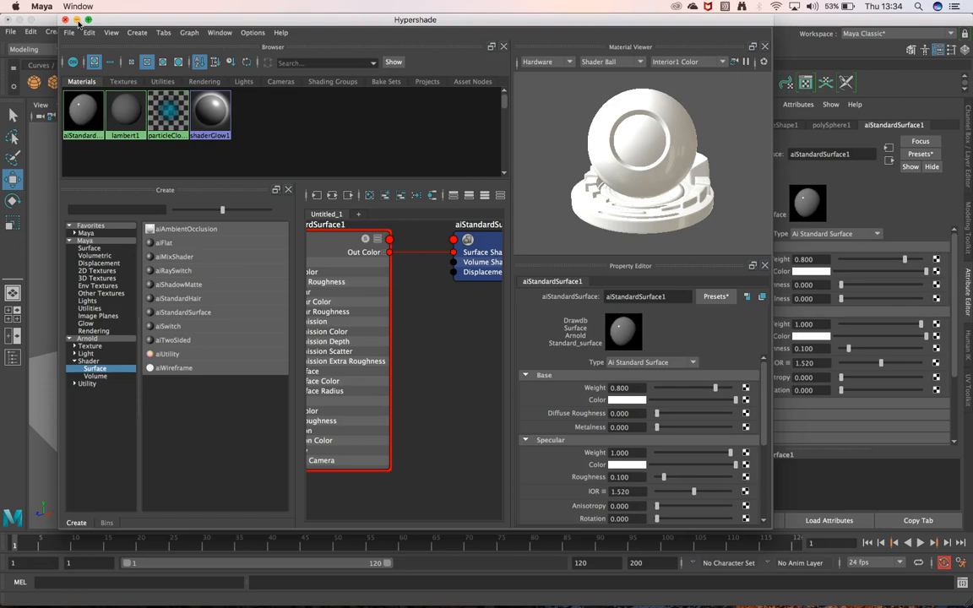
left_click(77, 19)
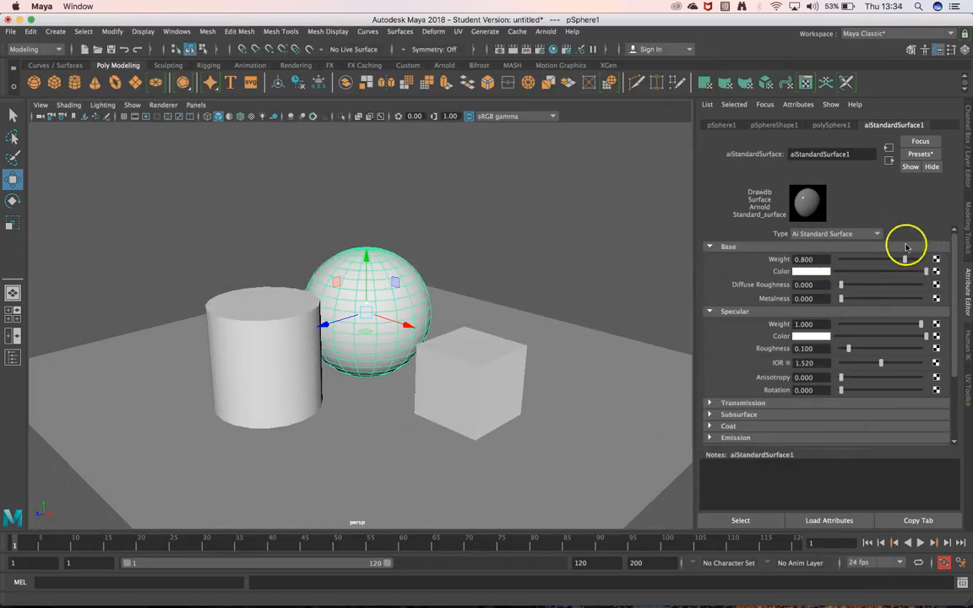
Set the base colour of aiStandardSurface1 to a light purple
left_click(809, 260)
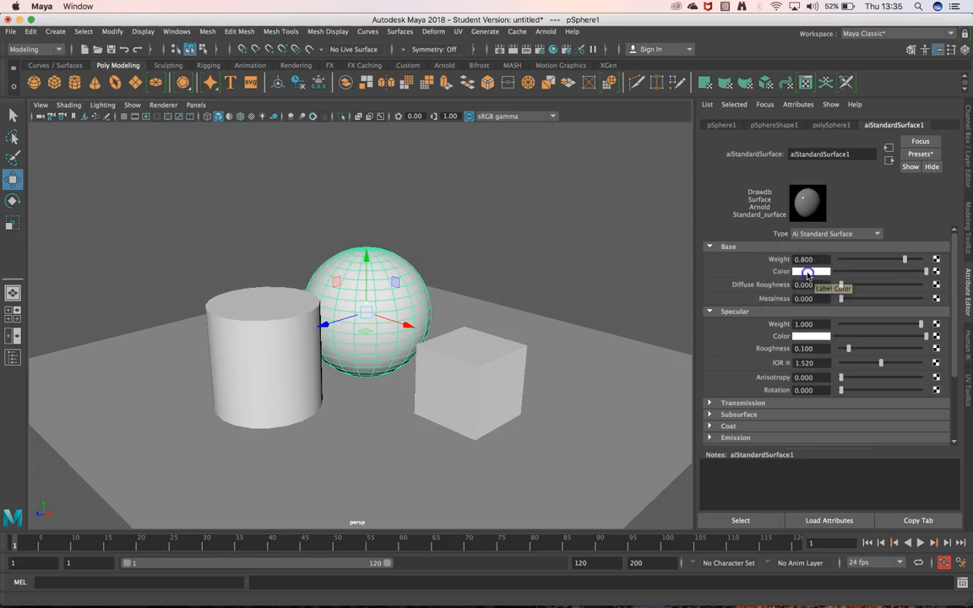
left_click(808, 272)
left_click_drag(836, 302, 814, 319)
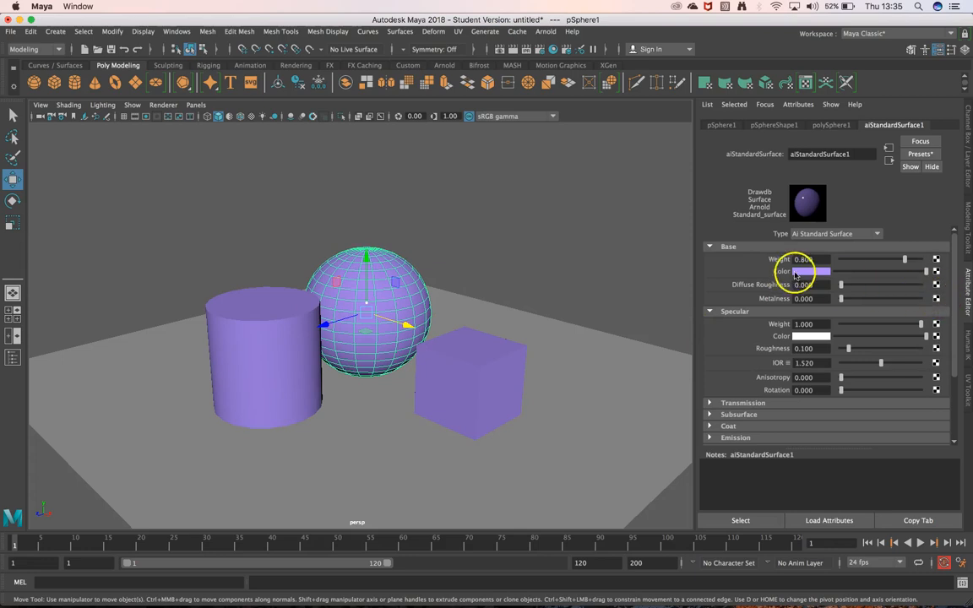
Set the base colour of aiStandardSurface1 to a medium blue and its base weight to 0.838
left_click(808, 273)
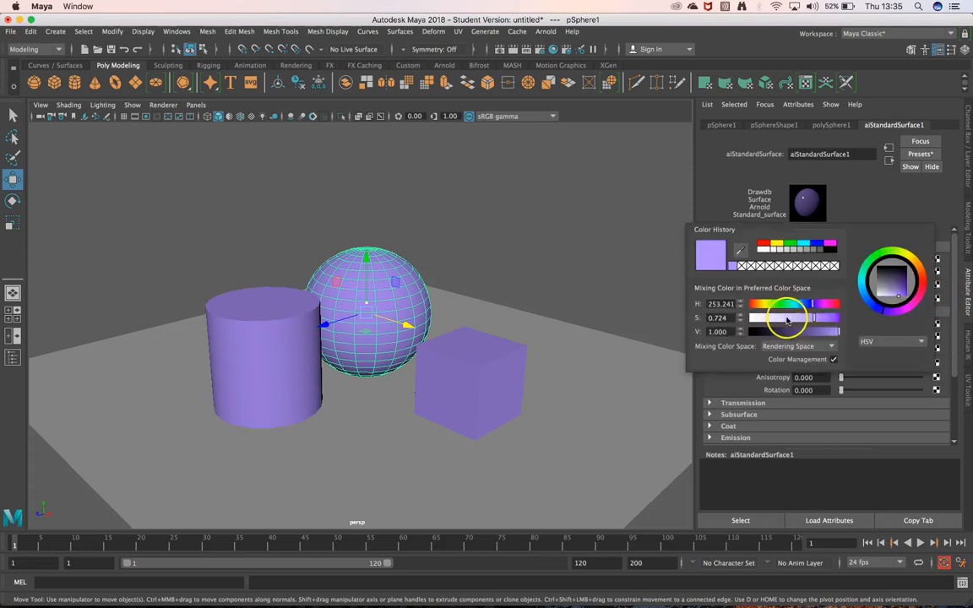
left_click_drag(779, 319, 741, 316)
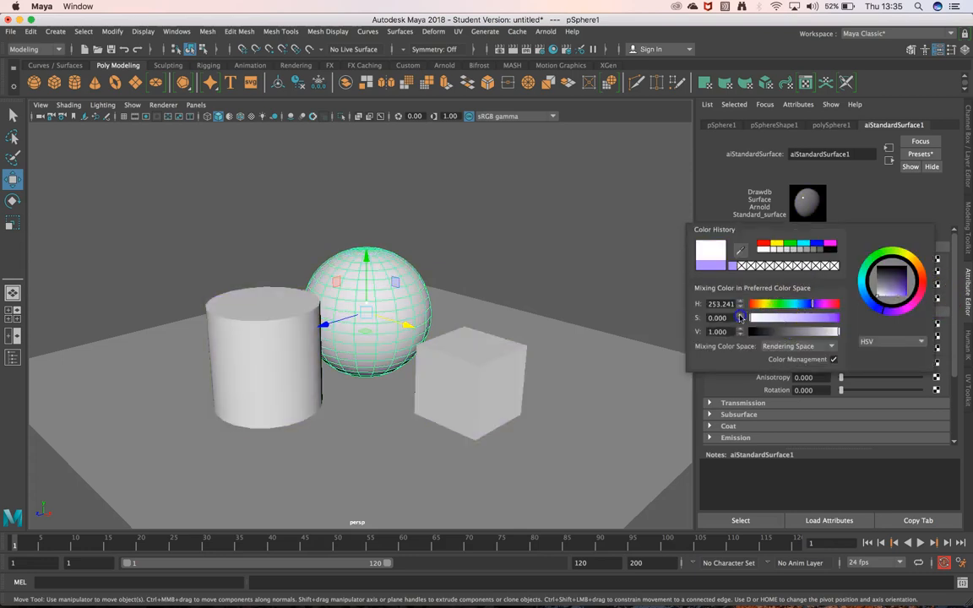
mouse_move(809, 306)
left_mouse_down()
mouse_move(823, 306)
mouse_move(805, 321)
mouse_move(815, 307)
left_mouse_up()
left_click(808, 306)
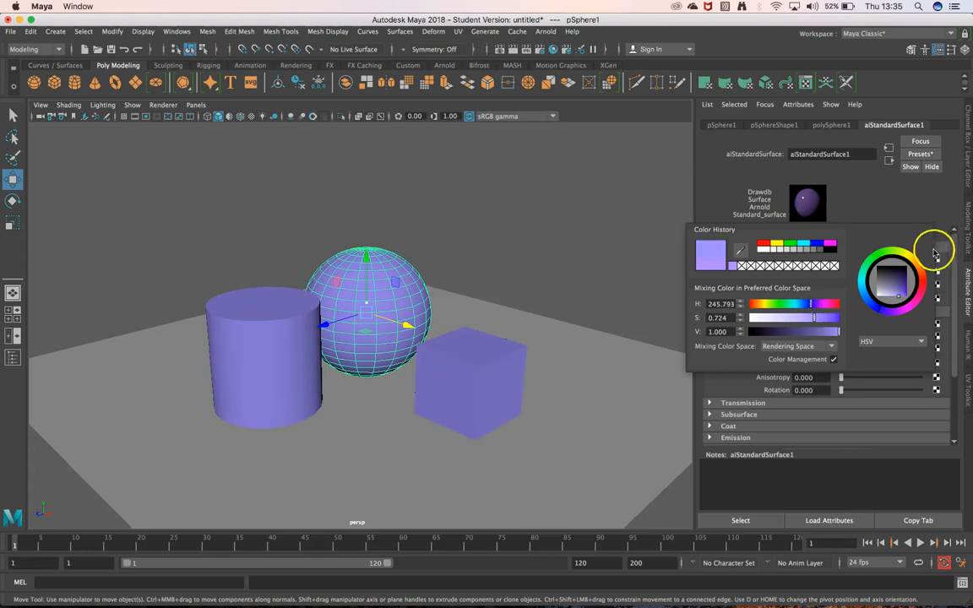
left_click(903, 284)
left_click(903, 288)
left_click(882, 312)
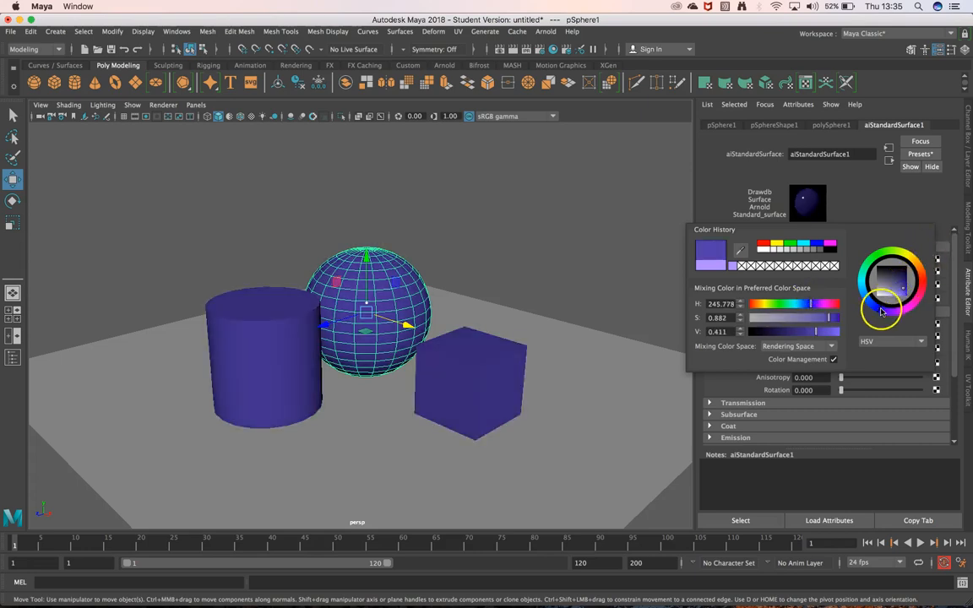
left_click(869, 304)
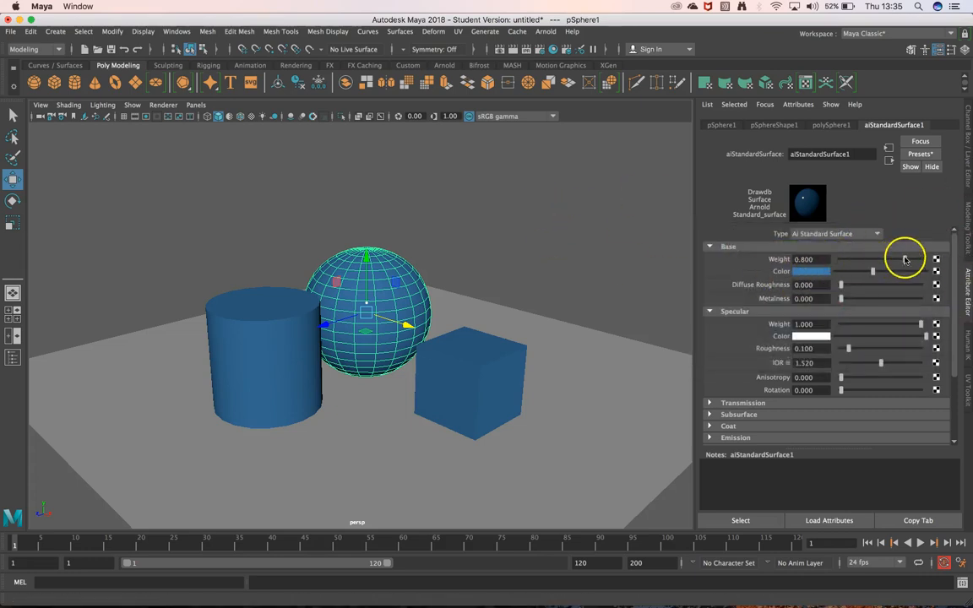
mouse_move(894, 260)
left_mouse_down()
mouse_move(837, 262)
mouse_move(902, 264)
left_mouse_up()
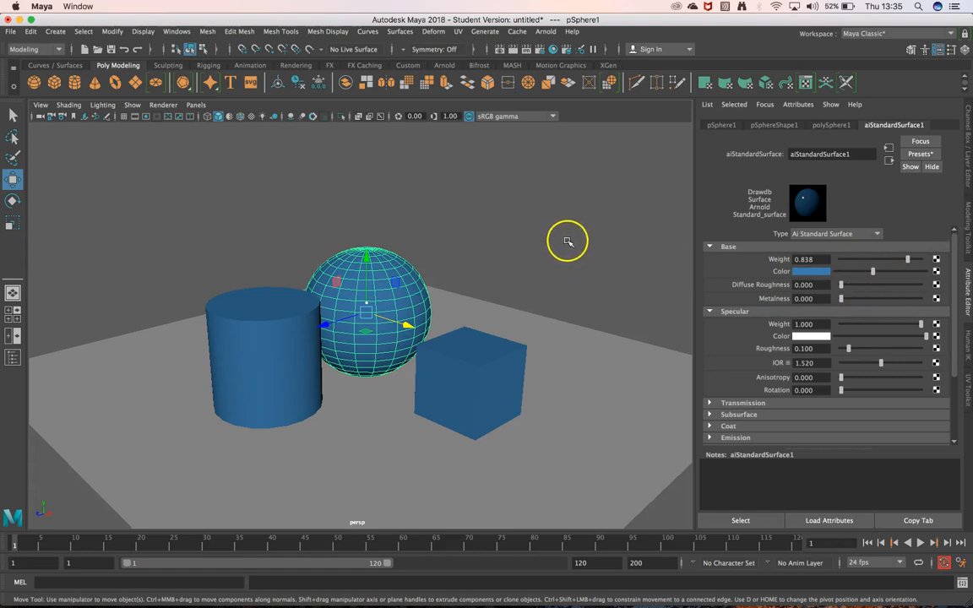
Open the Arnold RenderView and shrink its window to uncover more of the scene
left_click(446, 66)
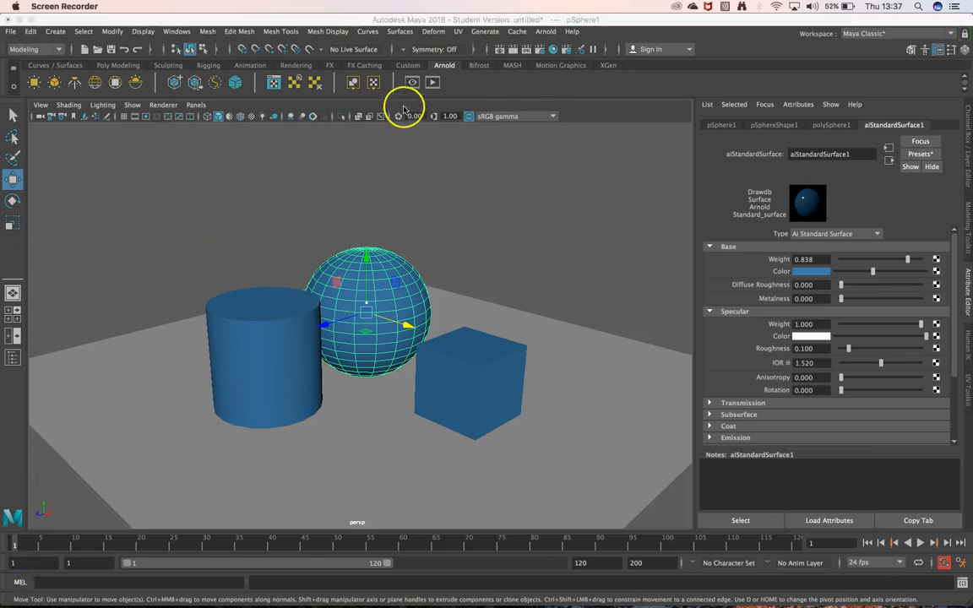
left_click(422, 86)
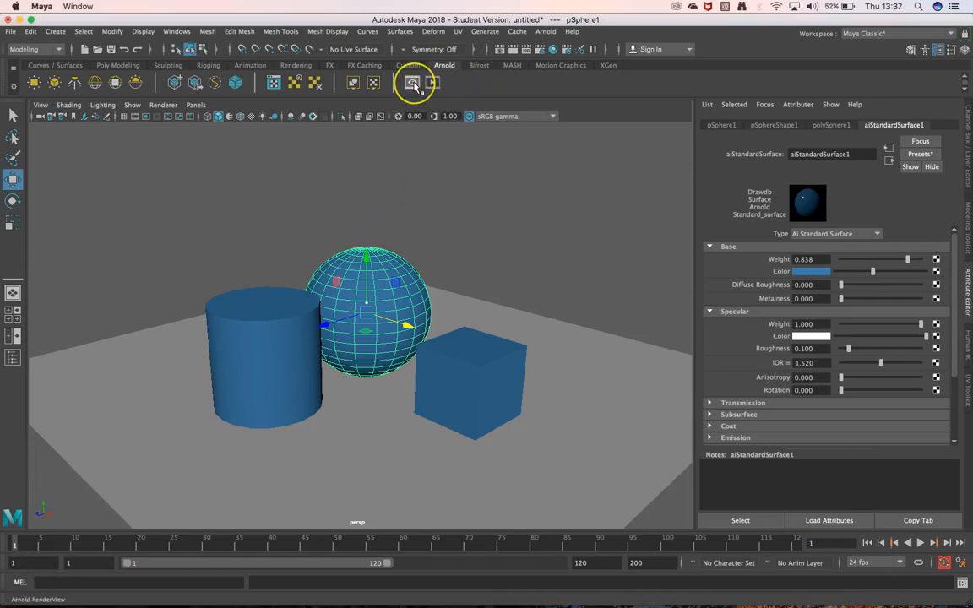
left_click(417, 84)
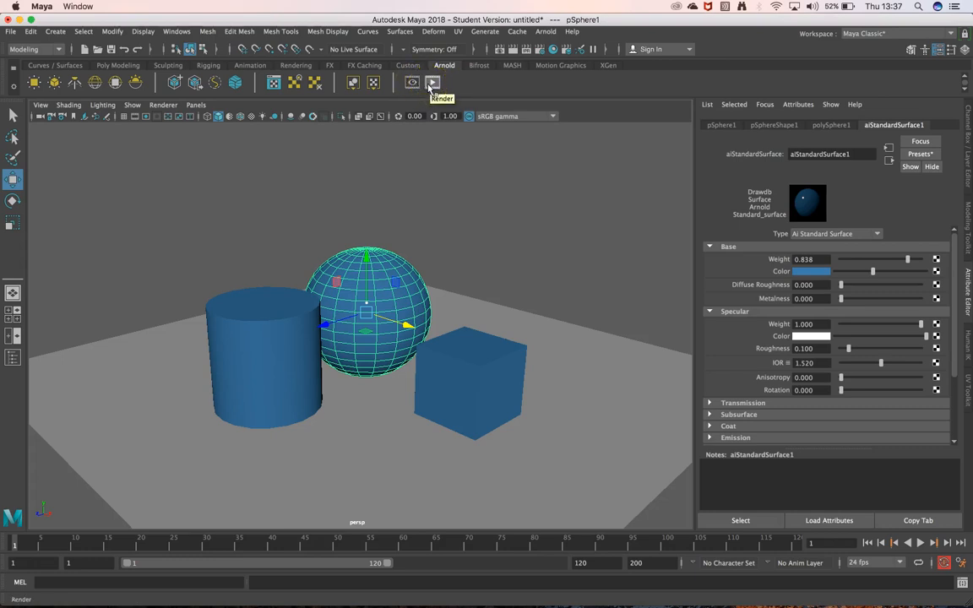
left_click(412, 82)
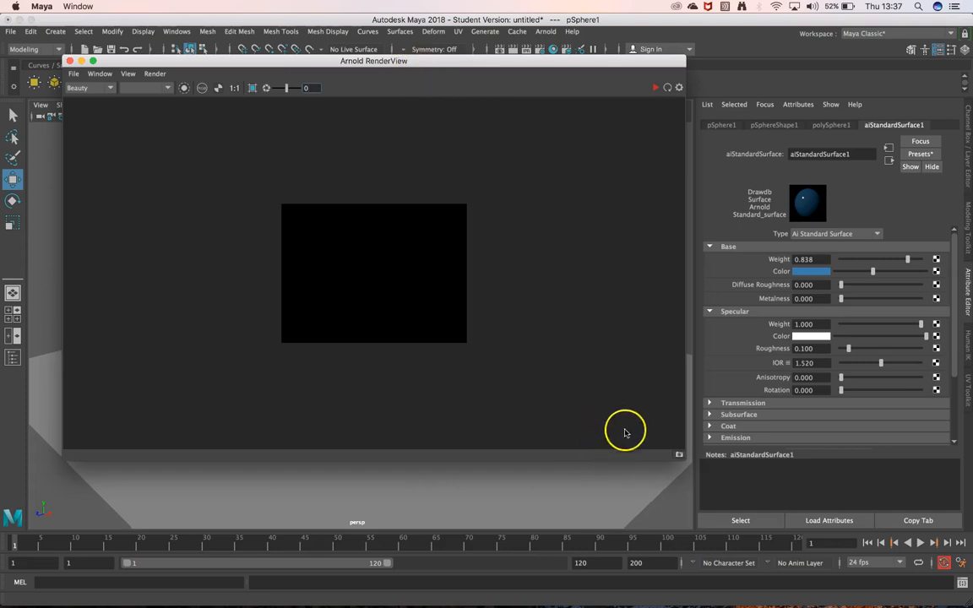
left_click_drag(682, 461, 358, 346)
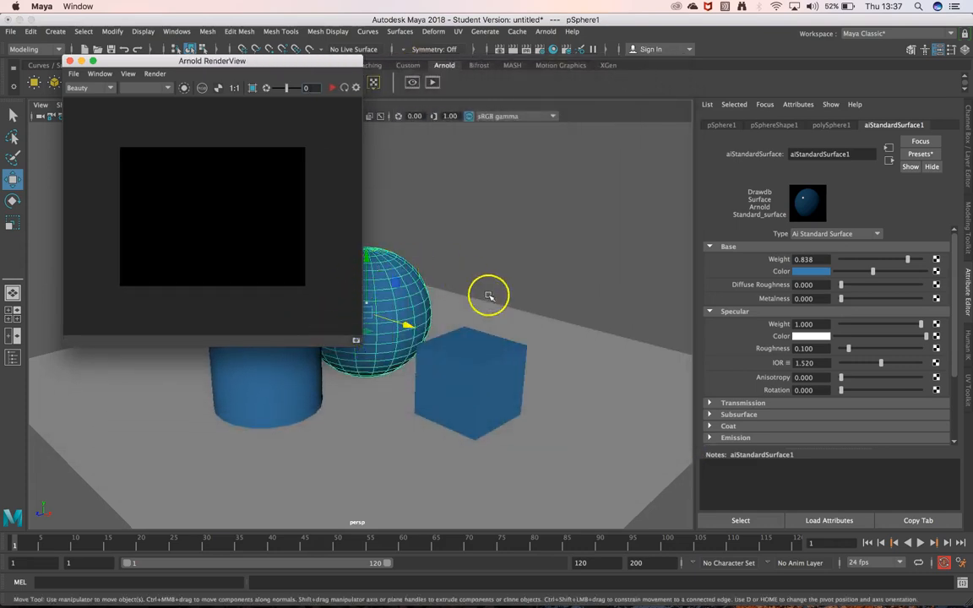
Start an interactive Arnold render of the scene using the perspShape camera and the Beauty output
left_click_drag(277, 67, 250, 135)
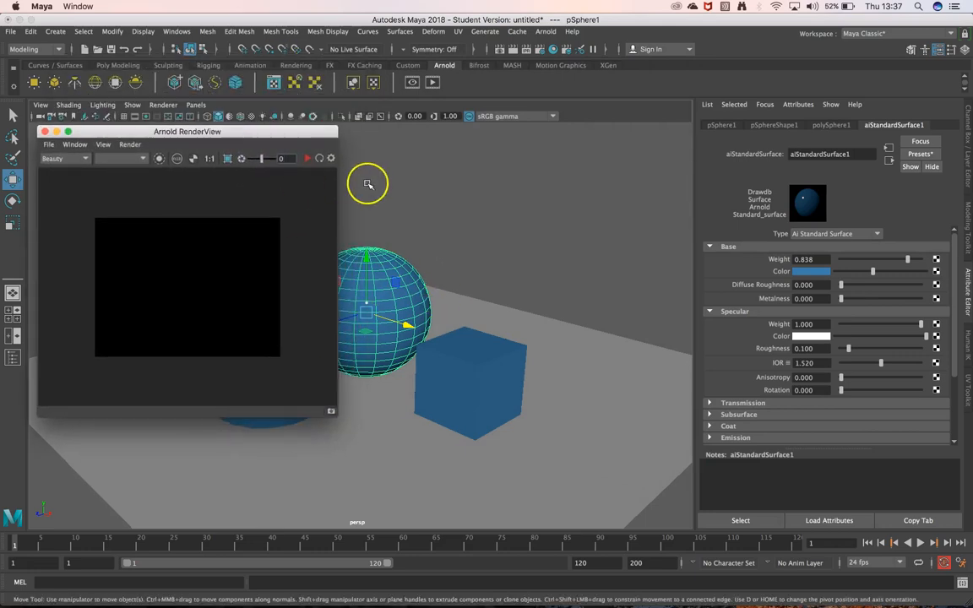
left_click(307, 159)
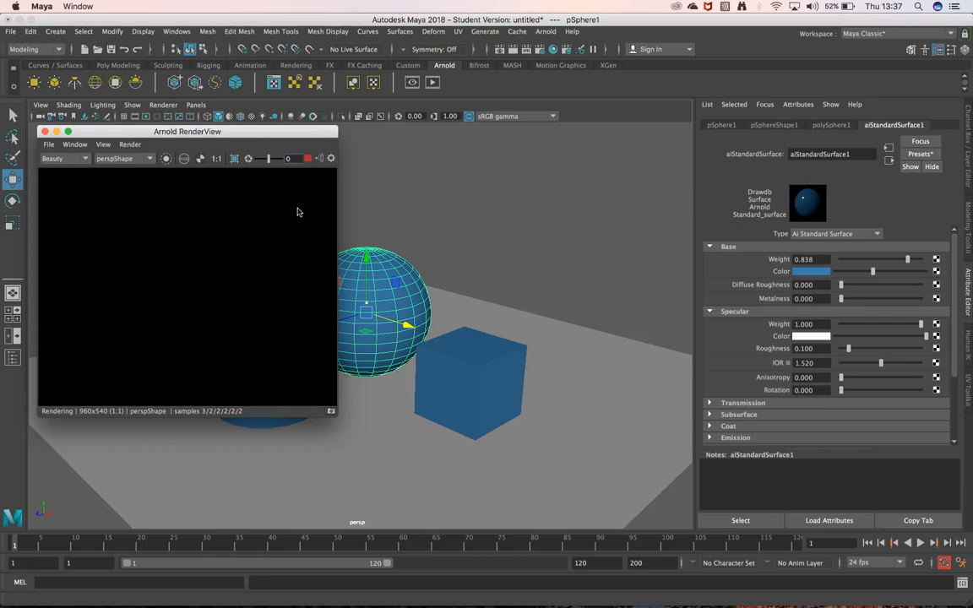
left_click(148, 160)
left_click(96, 158)
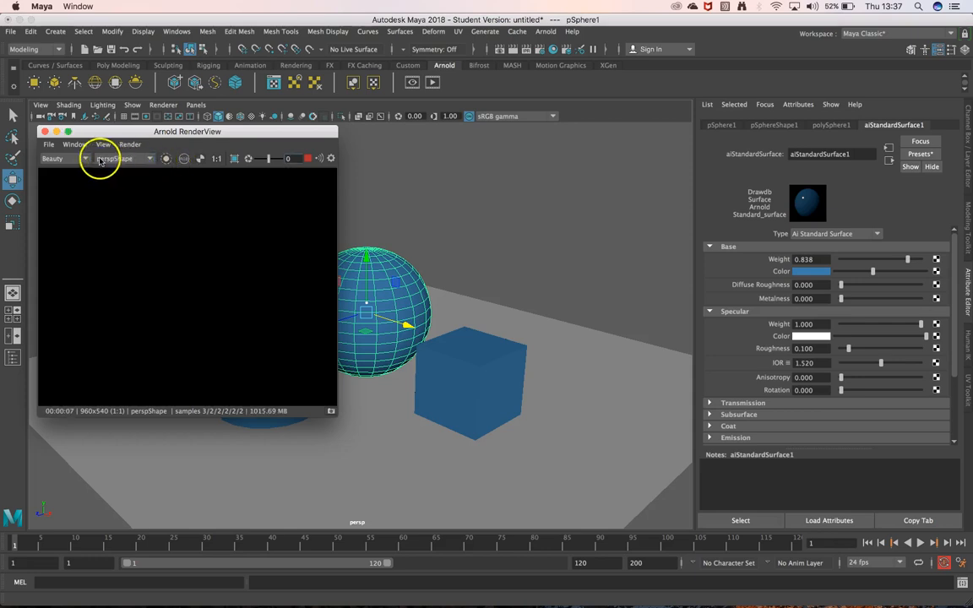
left_click(81, 160)
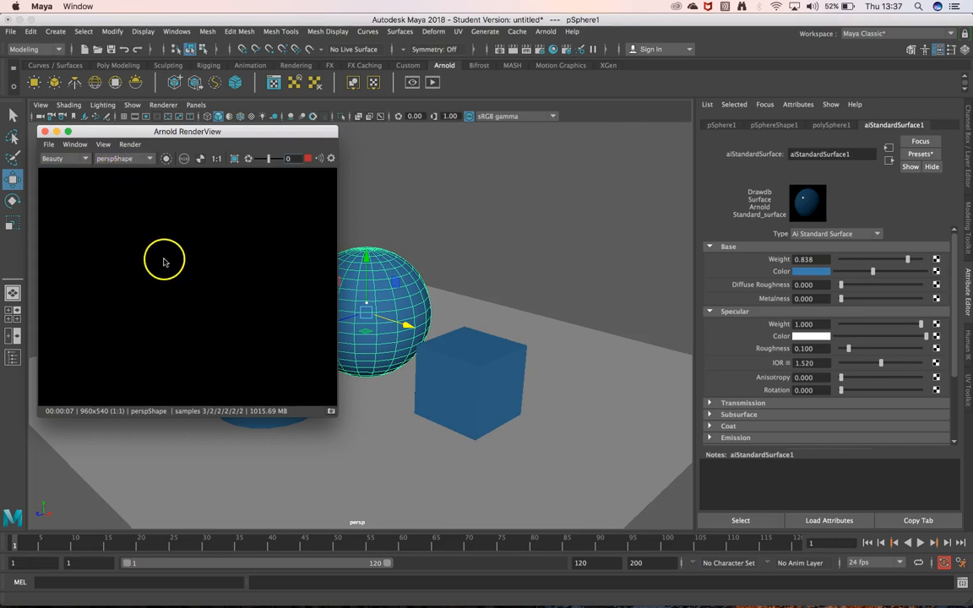
Pick scene objects such as the cylinder and cube through the Arnold render image to inspect the dark render
left_click(172, 280)
left_click(123, 287)
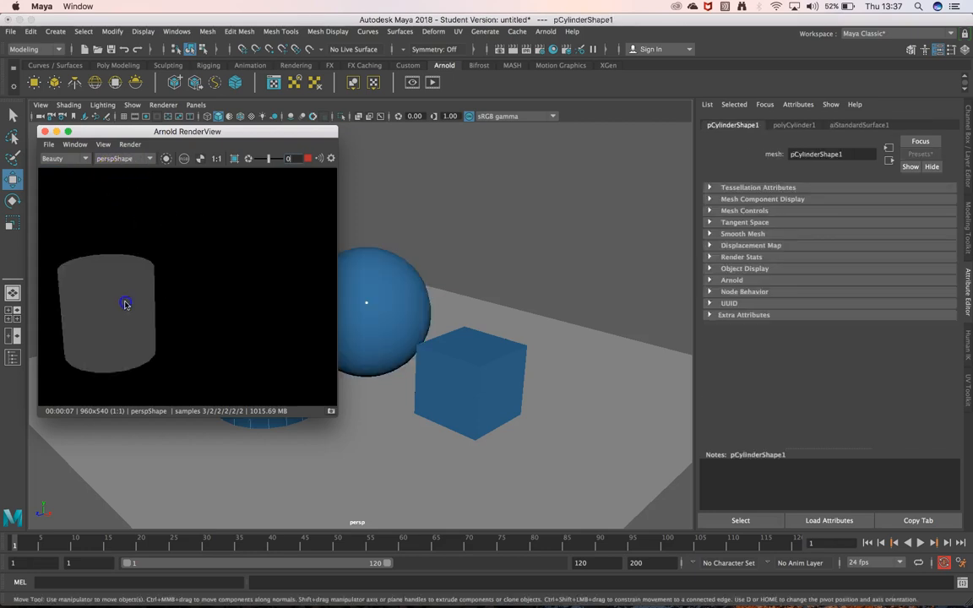
left_click(182, 265)
left_click(275, 324)
left_click(210, 265)
left_click(123, 308)
left_click(195, 269)
left_click(281, 329)
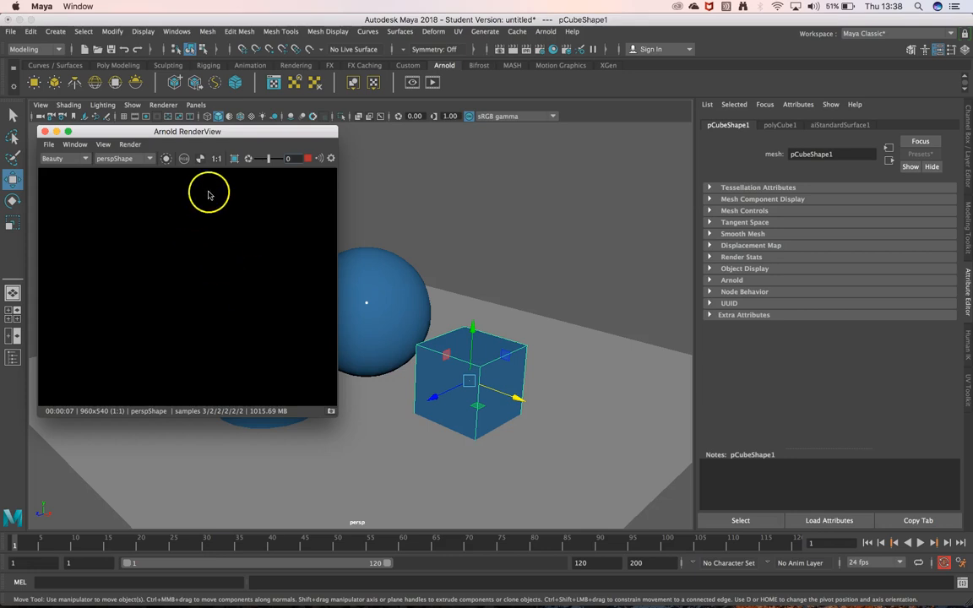
Move the Arnold RenderView clear of the objects and switch the workspace to the four-view layout
left_click_drag(229, 132, 790, 256)
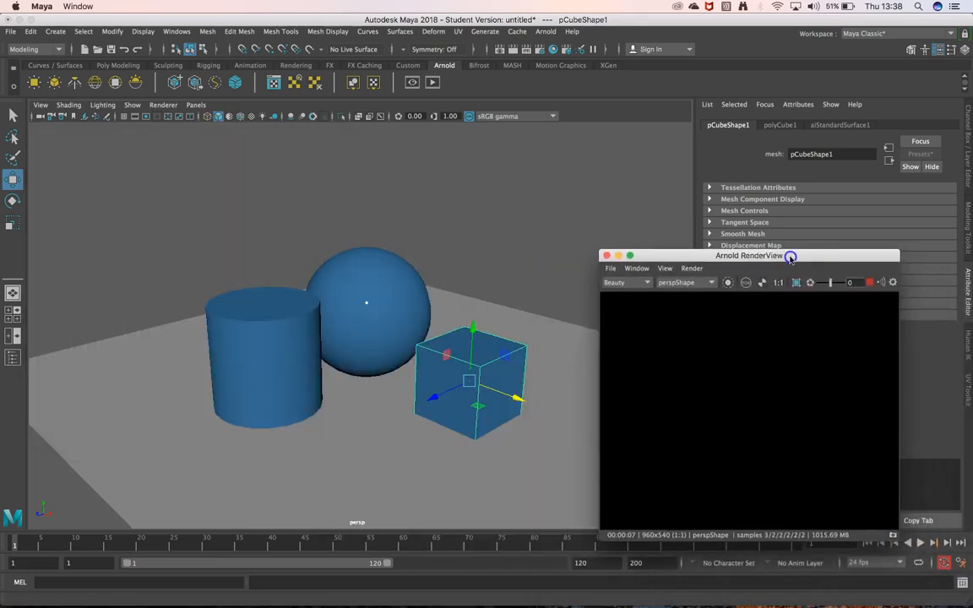
left_click(395, 300)
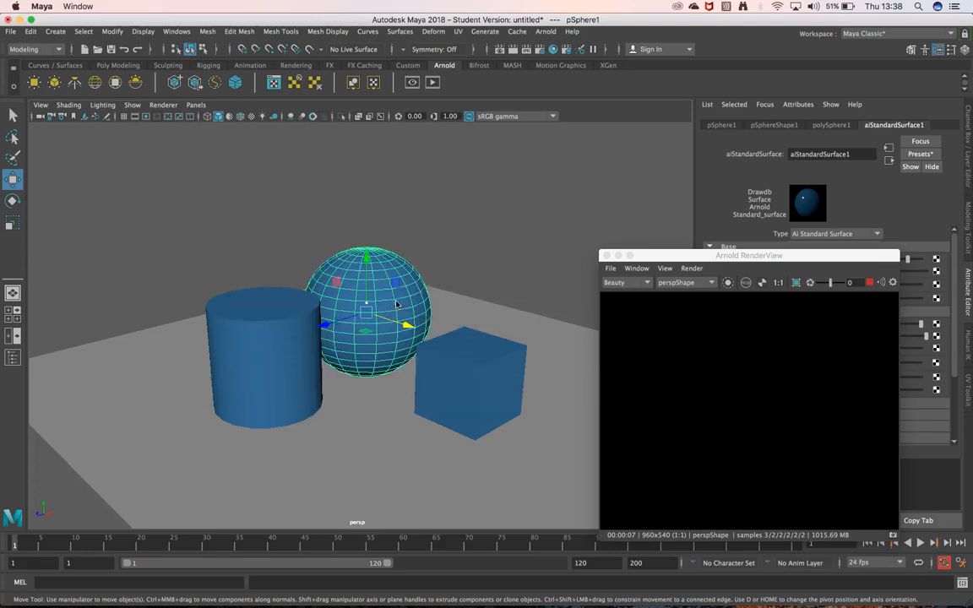
key("space")
key("space")
left_click(460, 196)
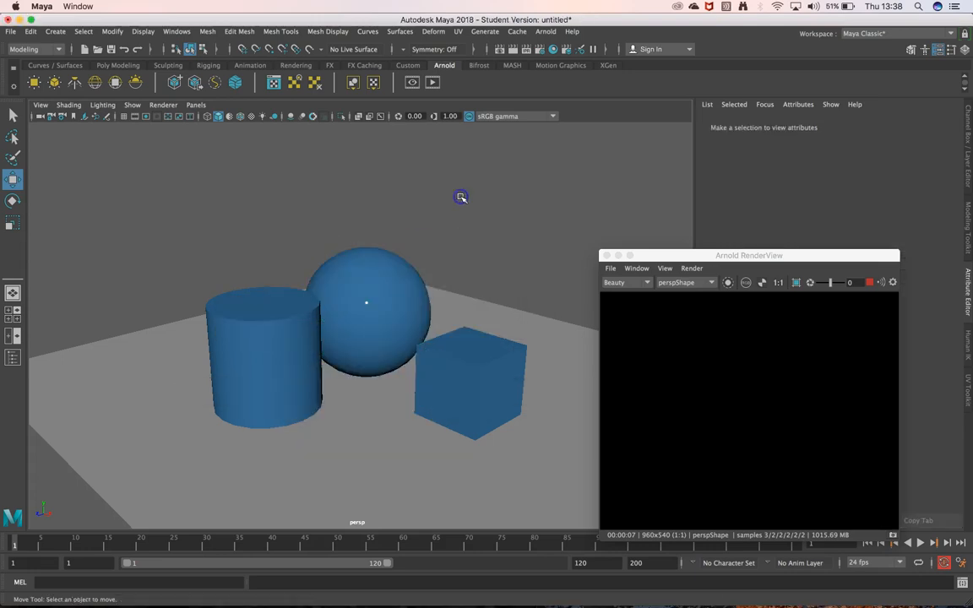
key("space")
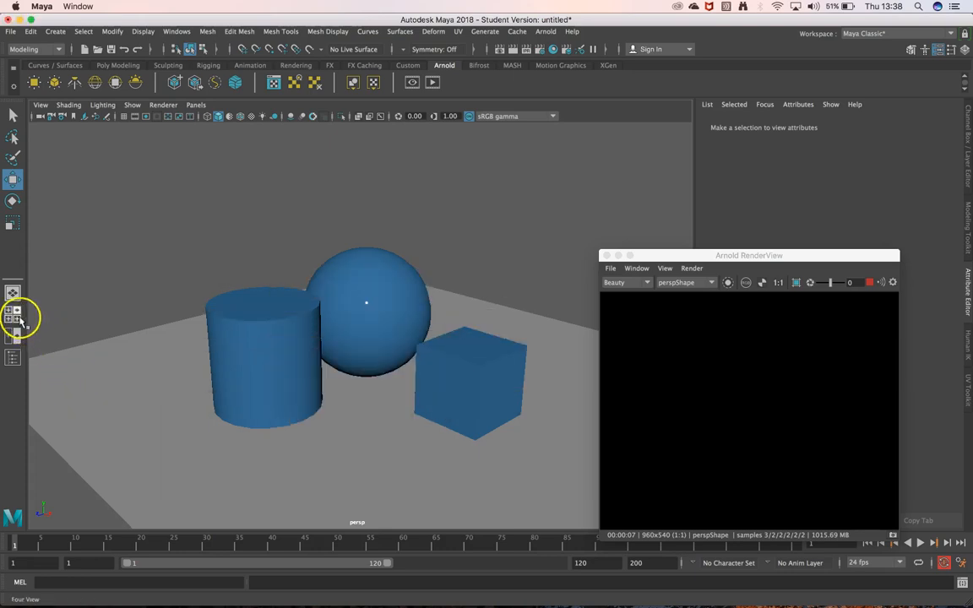
left_click(13, 312)
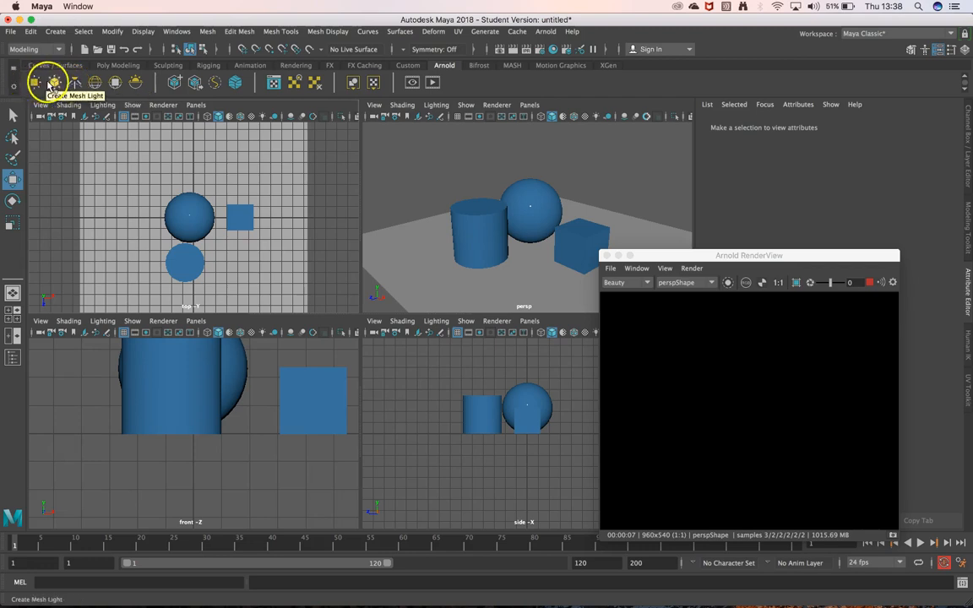
Create a point light at the scene's origin
left_click(136, 84)
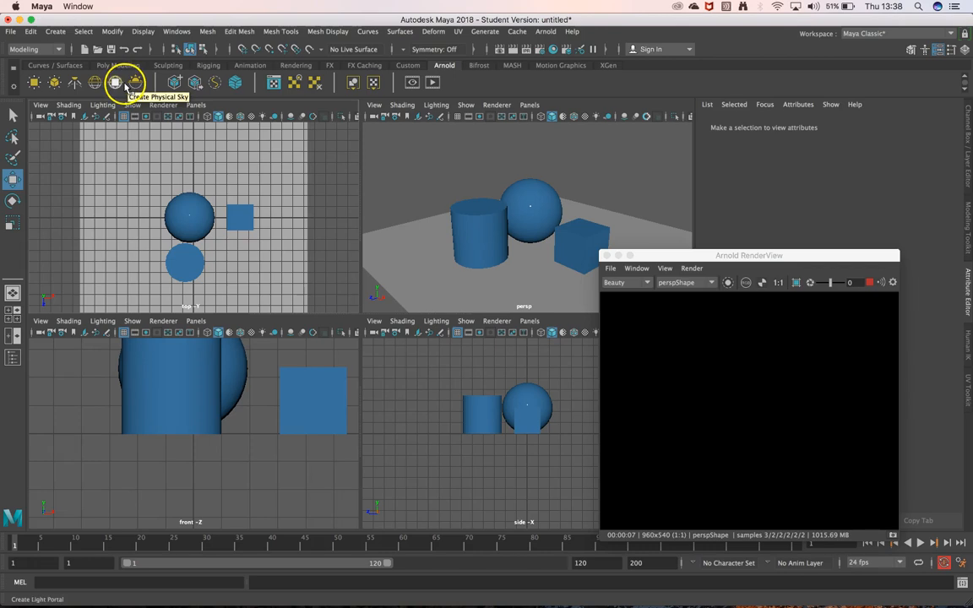
left_click(56, 51)
left_click(56, 53)
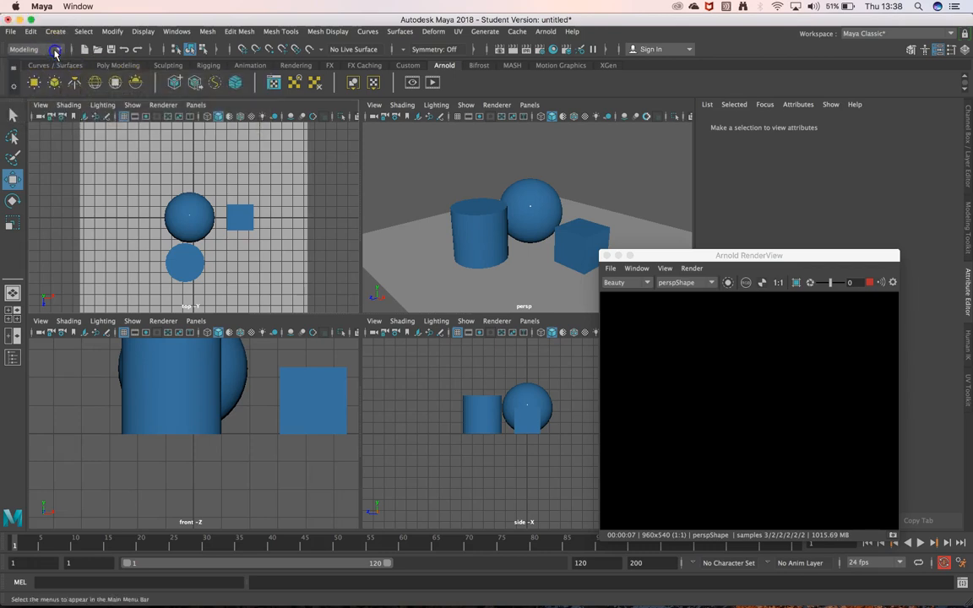
left_click(59, 33)
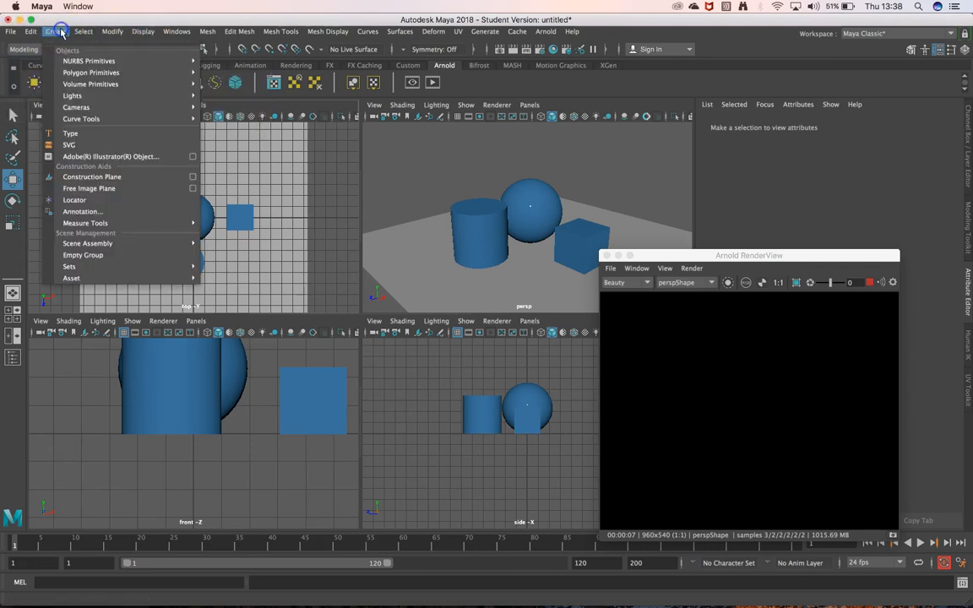
mouse_move(96, 95)
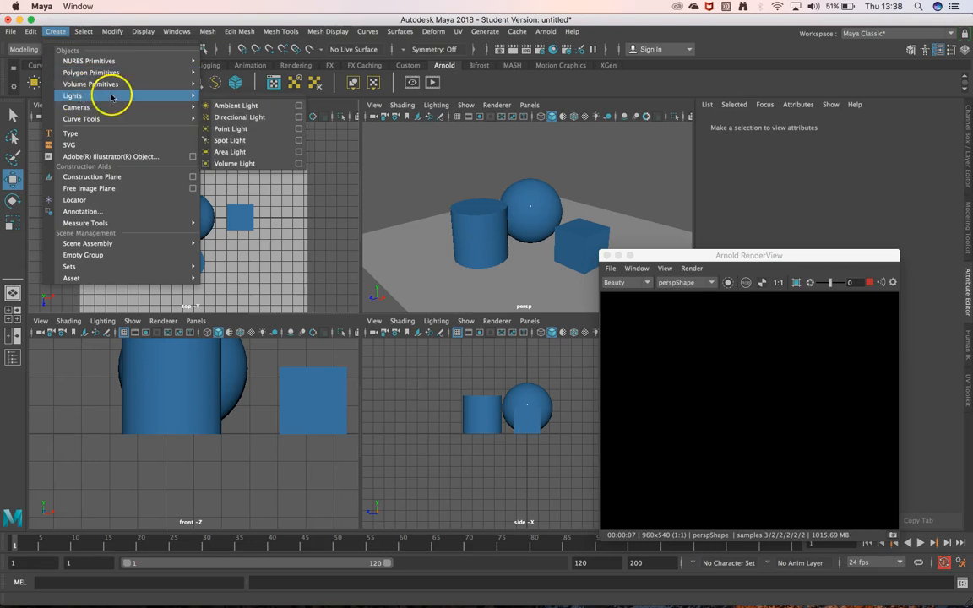
left_click(249, 131)
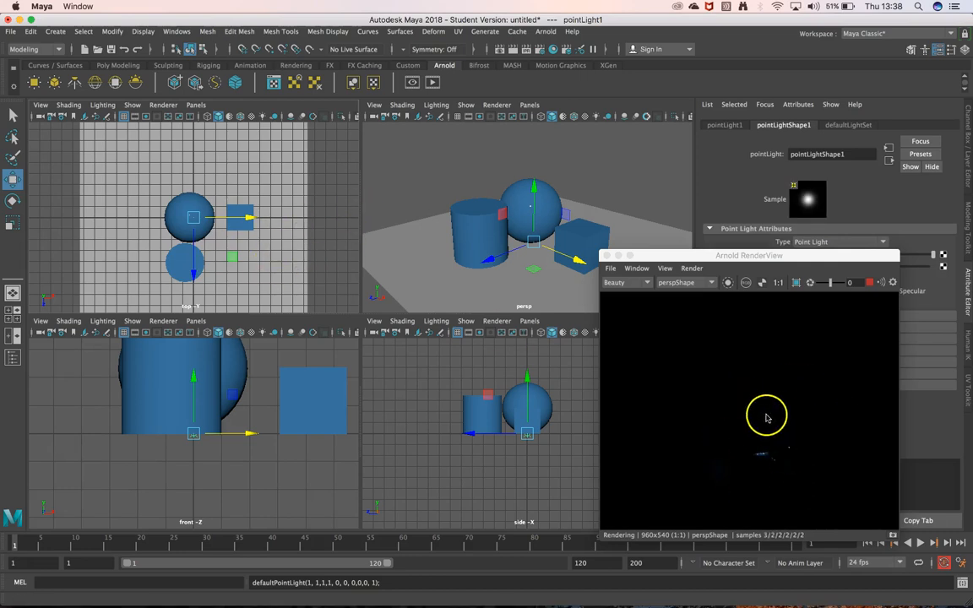
Move the point light to about X 12.9, Y 8.3, Z 6.5, in front of and above the objects
left_click_drag(236, 258, 379, 331)
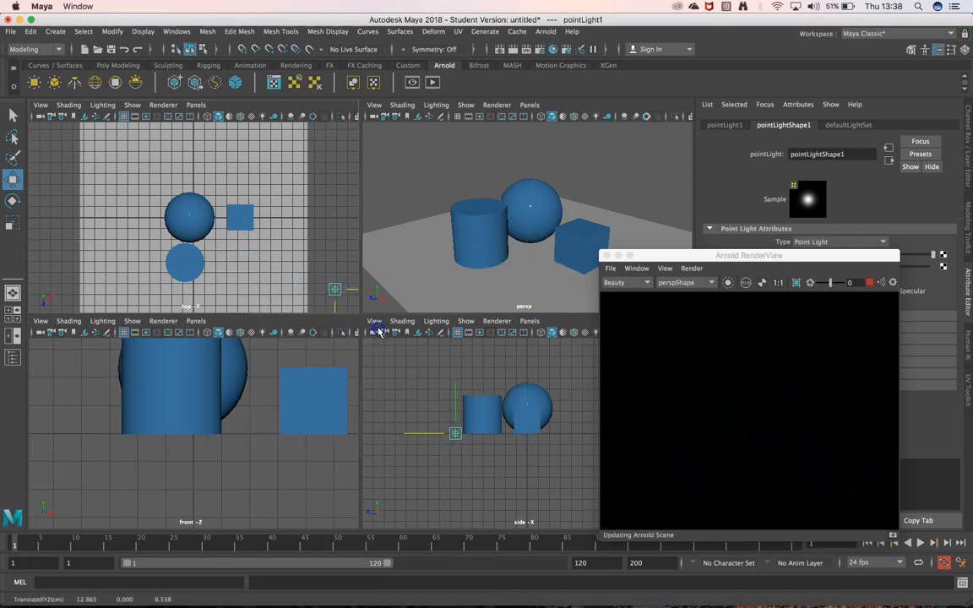
scroll(240, 395, "up", 5)
scroll(242, 396, "down", 10)
scroll(241, 395, "down", 3)
left_click_drag(284, 391, 285, 370)
mouse_move(291, 325)
left_mouse_down()
mouse_move(288, 311)
mouse_move(284, 337)
left_mouse_up()
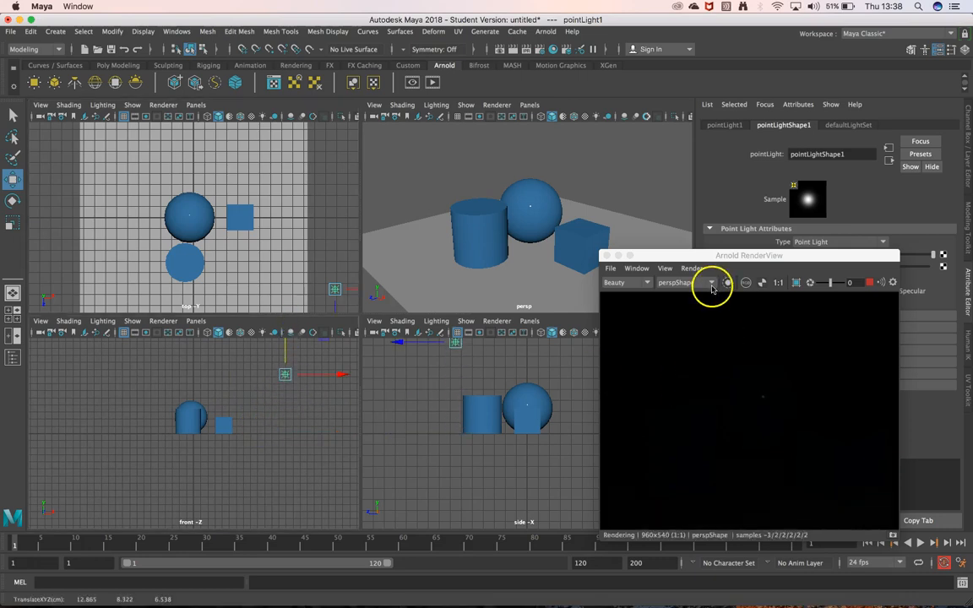
Raise the point light to about Y 19.6 and set its intensity to 500
left_click_drag(760, 255, 509, 185)
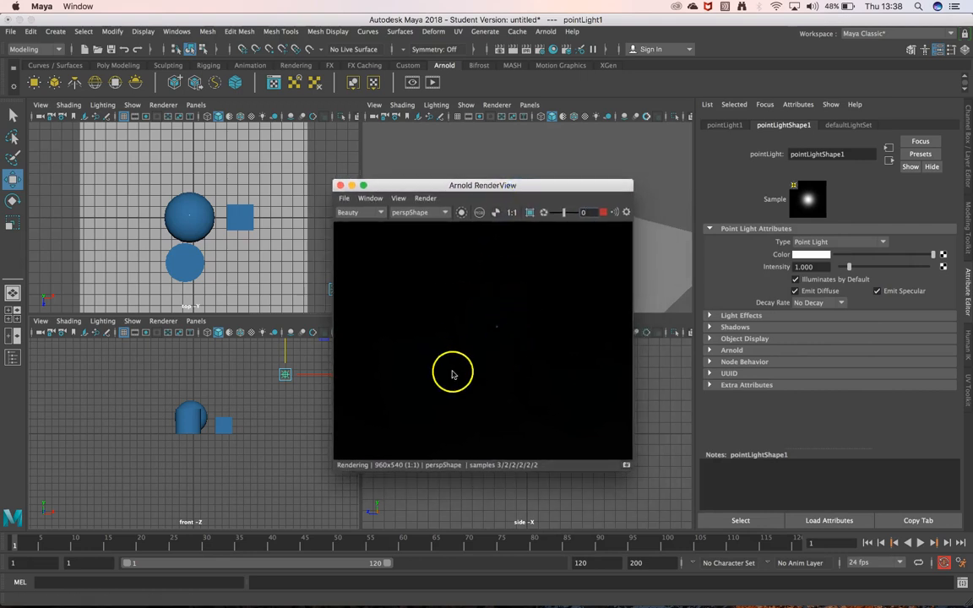
left_click_drag(286, 350, 284, 318)
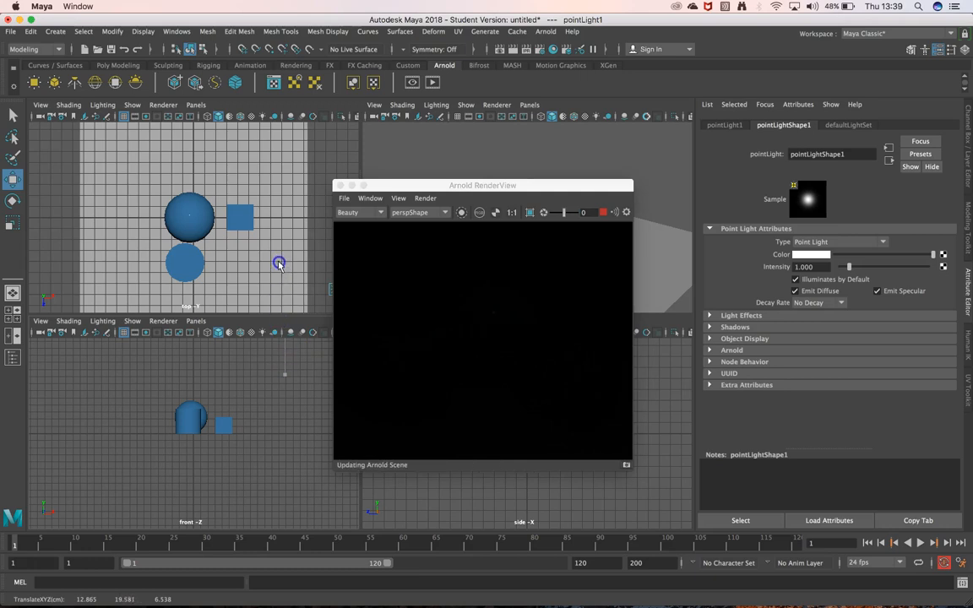
left_click_drag(276, 272, 276, 276)
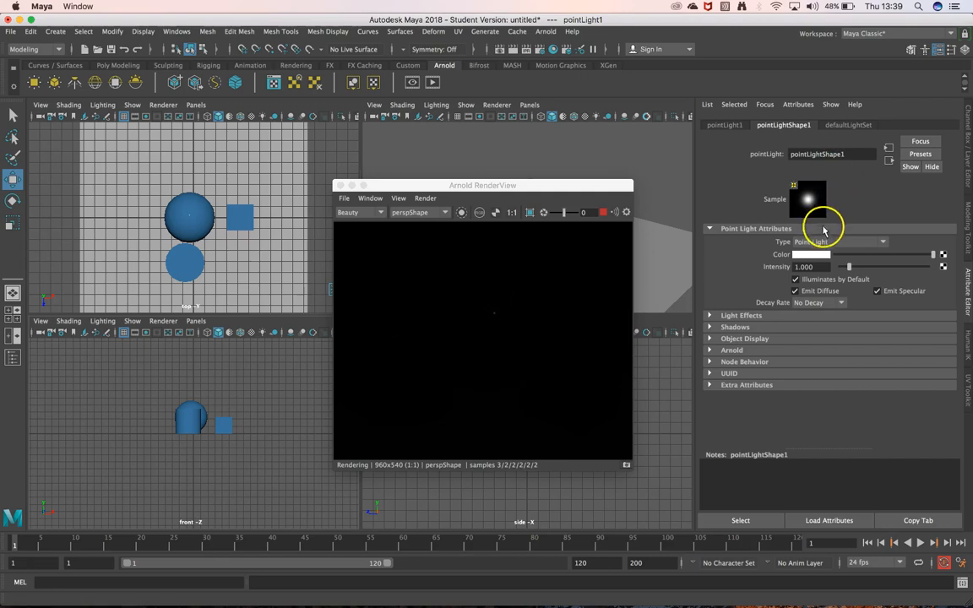
left_click_drag(848, 266, 945, 269)
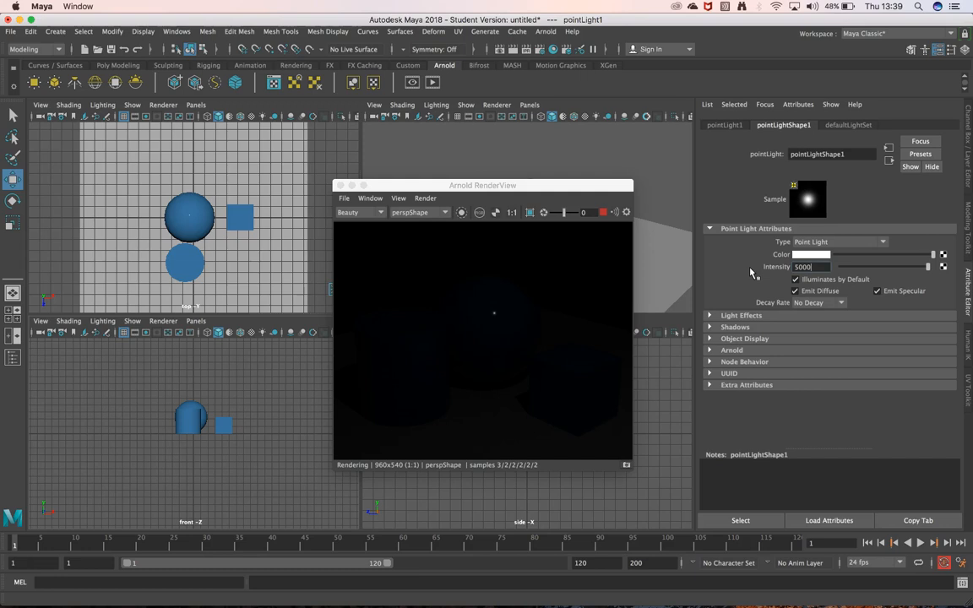
key("Return")
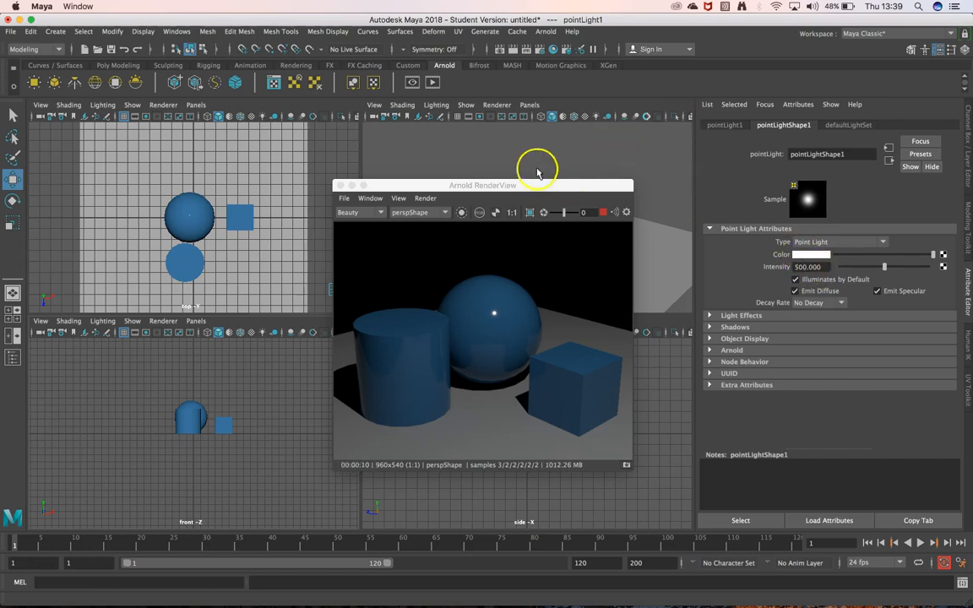
Maximise the perspective view and arrange the Arnold RenderView beside the sphere and cube, keeping the perspShape camera
left_click_drag(513, 187, 239, 175)
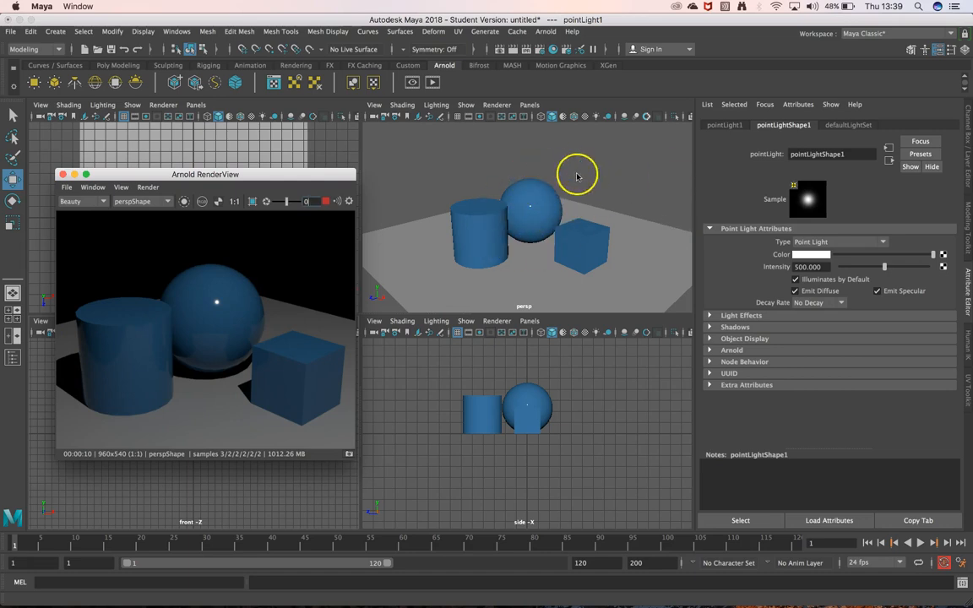
left_click(140, 202)
left_click(163, 209)
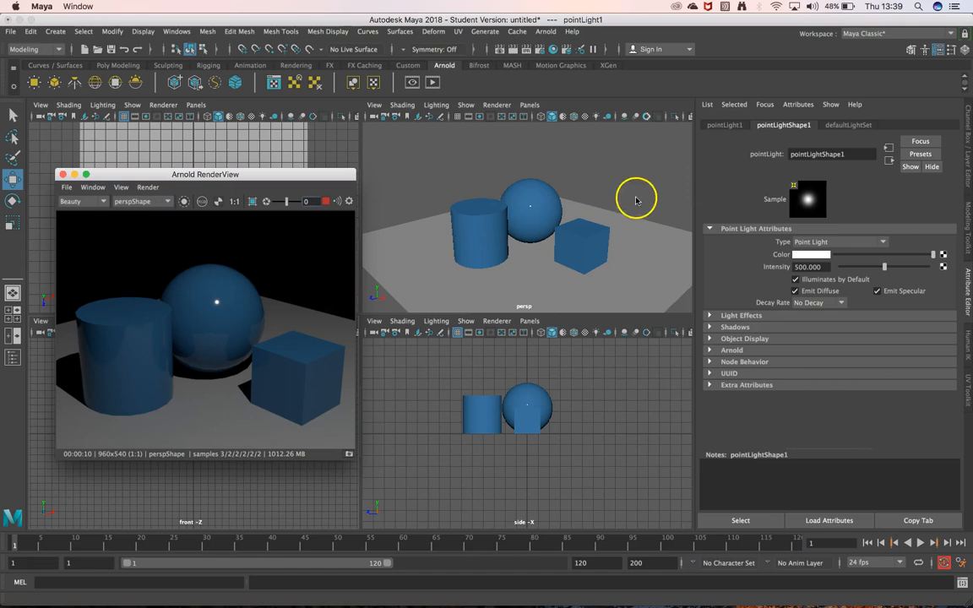
left_click(546, 207)
key("space")
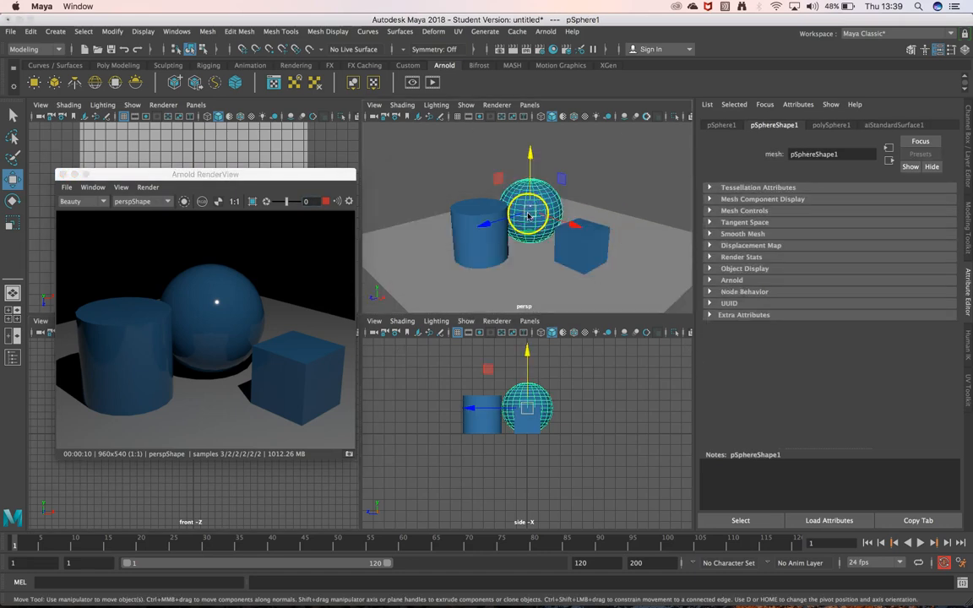
key("space")
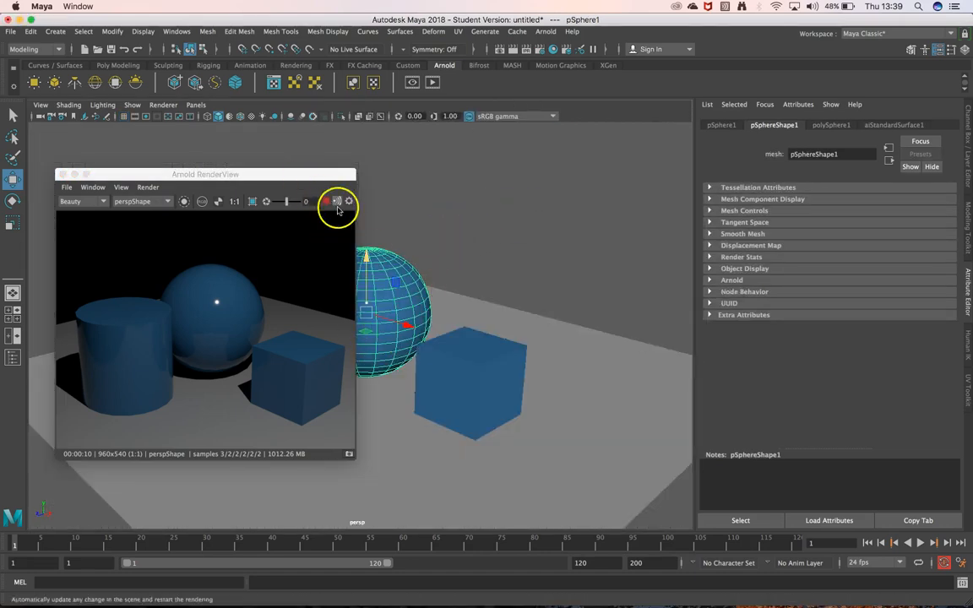
left_click_drag(278, 176, 268, 134)
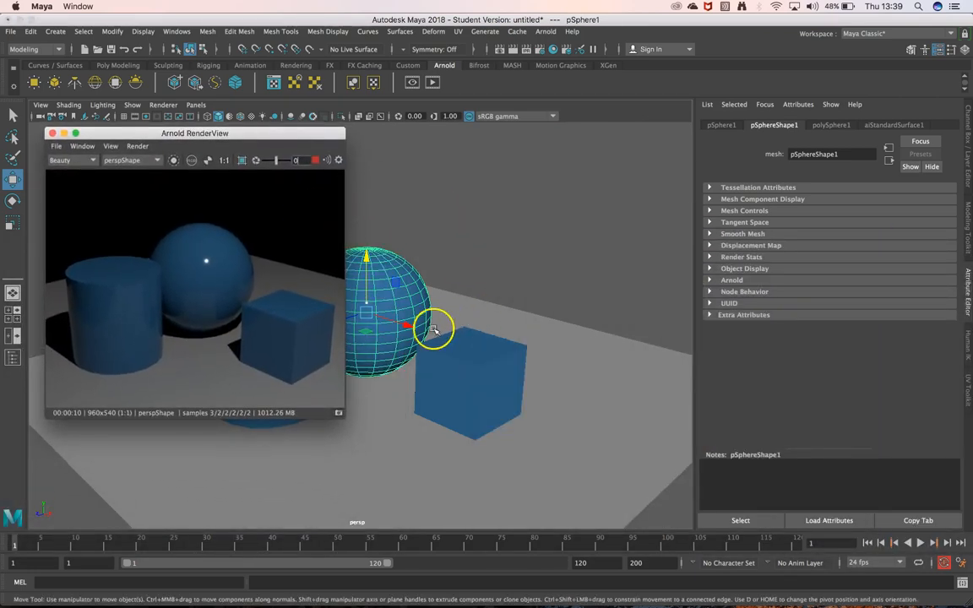
middle_click_drag(408, 326, 443, 326, "alt")
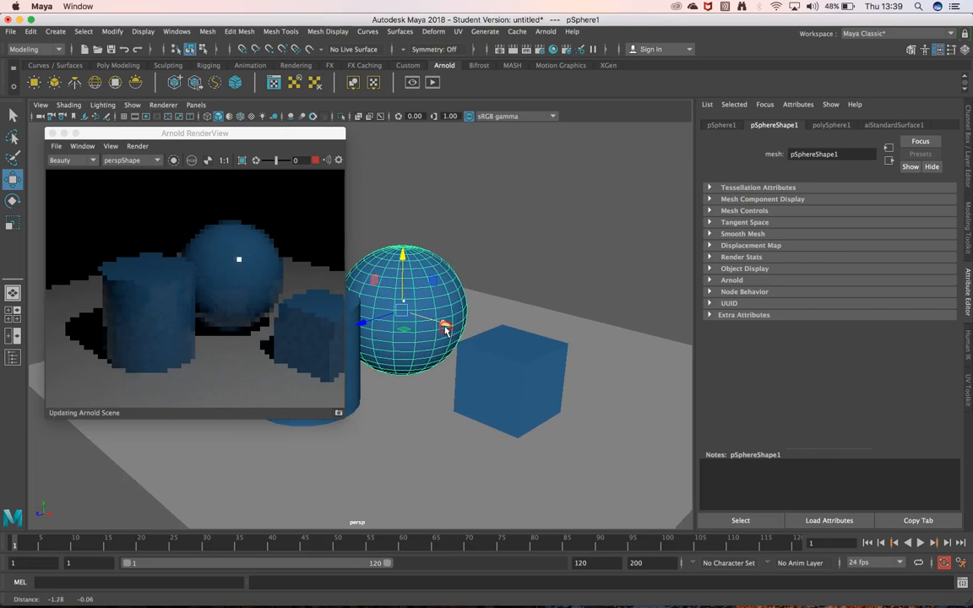
left_click_drag(224, 133, 183, 107)
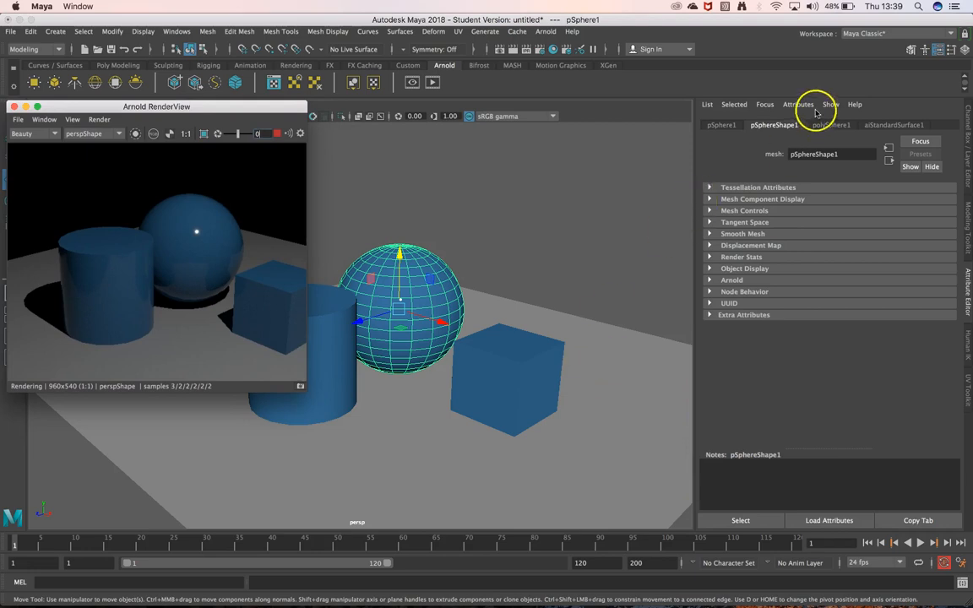
Show the sphere's aiStandardSurface1 material and set its base weight to 0.934
left_click(876, 127)
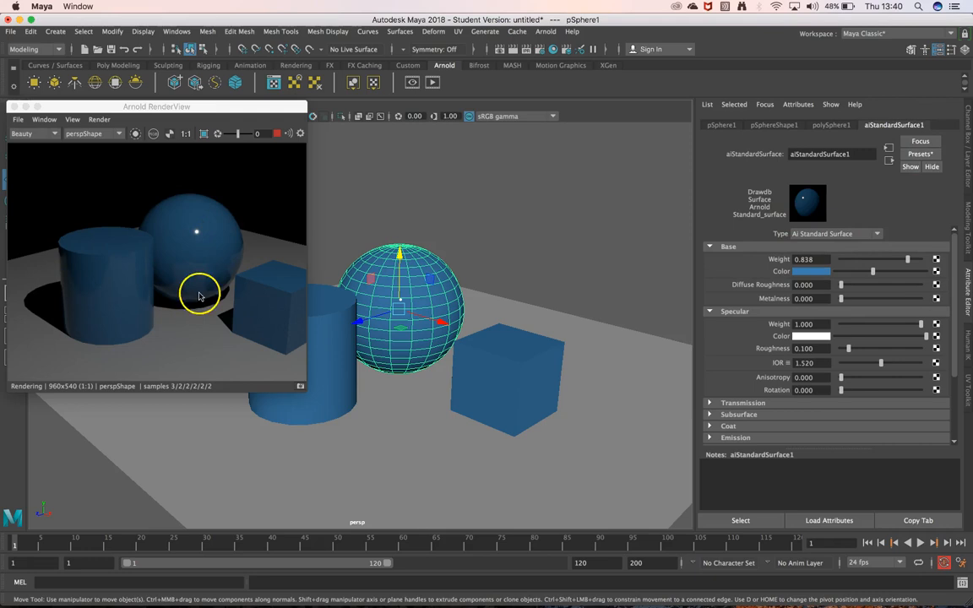
middle_click_drag(495, 408, 469, 396)
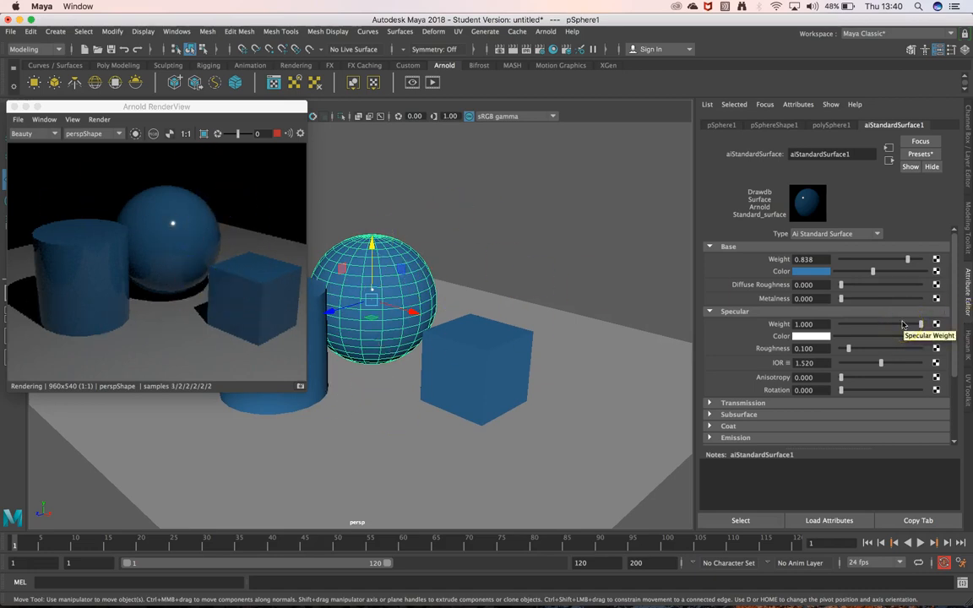
left_click_drag(867, 261, 913, 268)
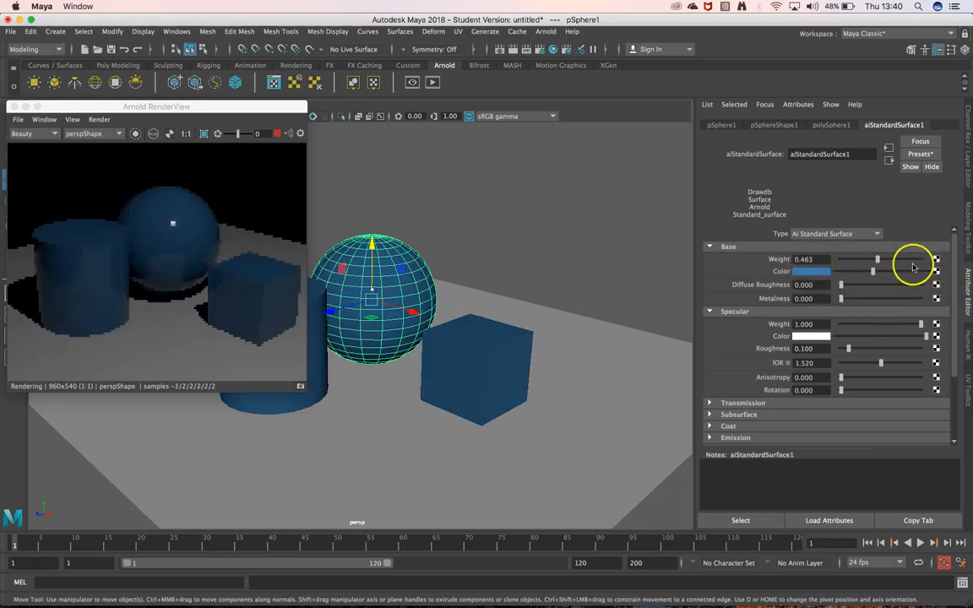
left_click(804, 276)
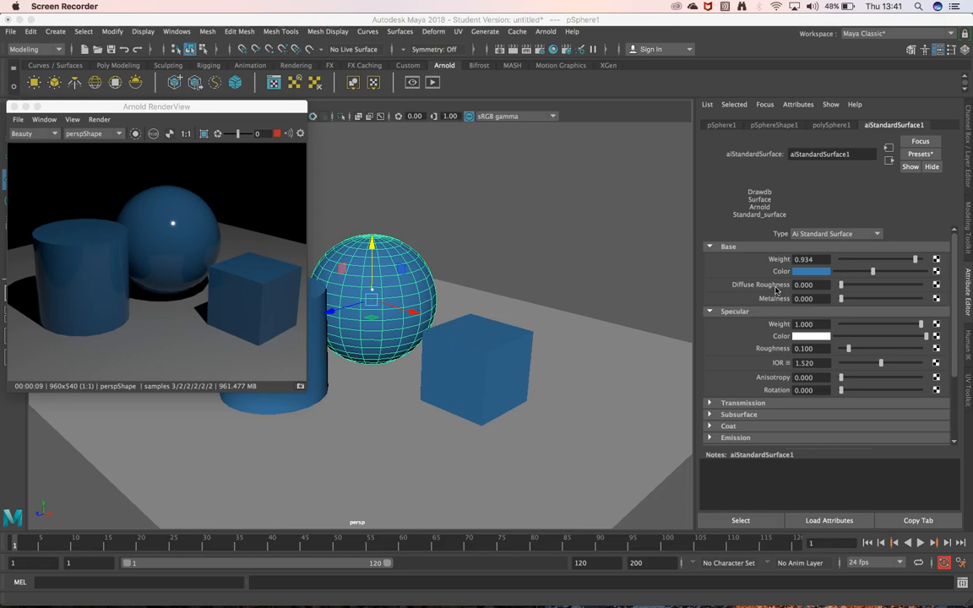
Try a diffuse roughness of 0.926 on aiStandardSurface1 and return it to 0.000
left_click(860, 290)
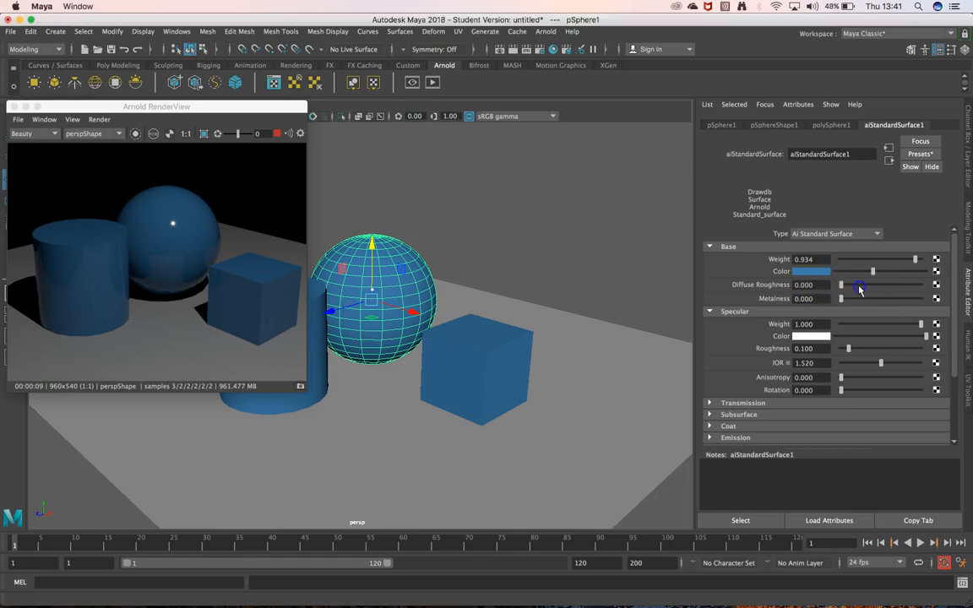
left_click_drag(880, 290, 916, 289)
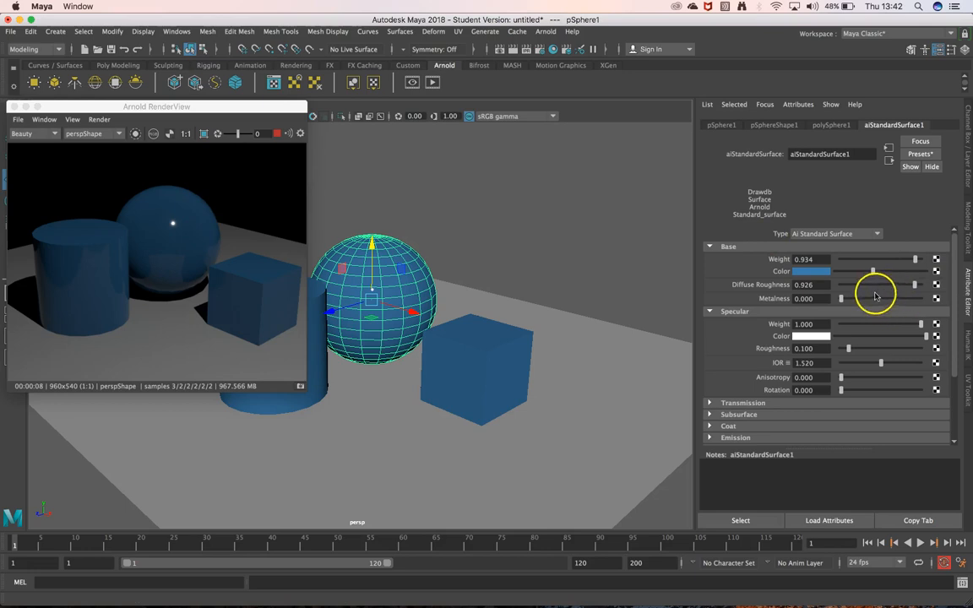
left_click_drag(870, 286, 831, 286)
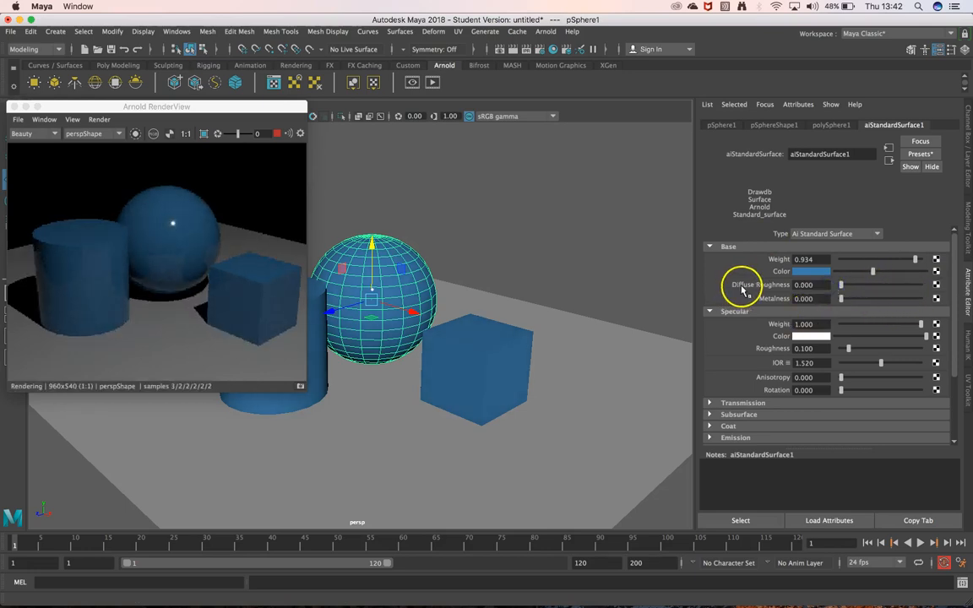
Try shifting the base colour towards teal, at about hue 178.5, saturation 0.779 and value 0.423
left_click(807, 273)
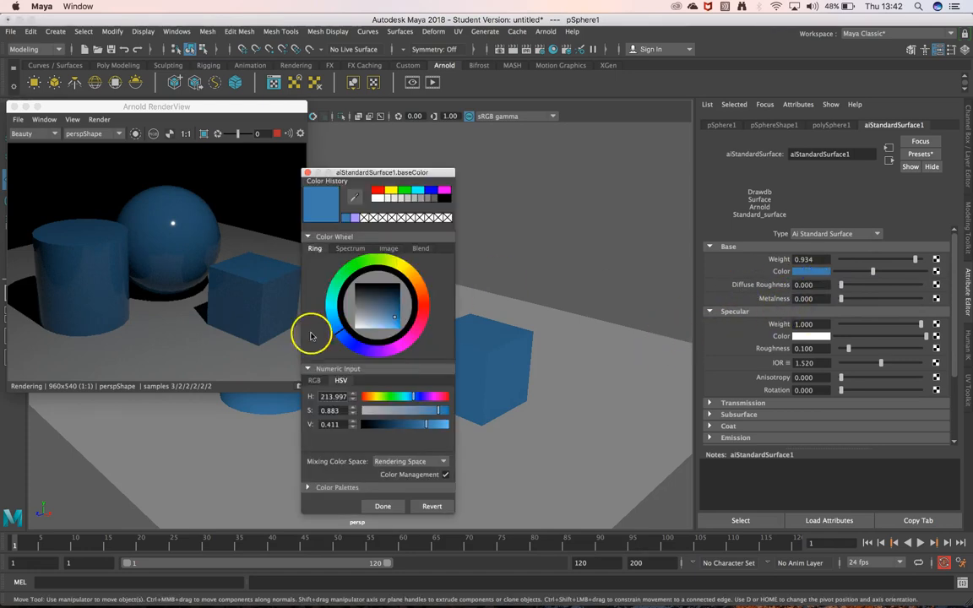
left_click(338, 327)
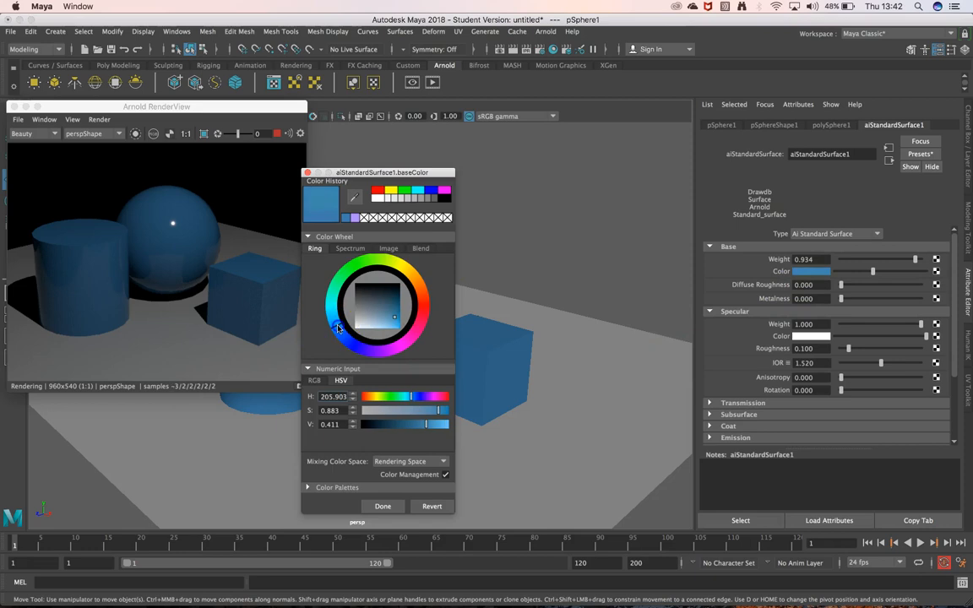
left_click(394, 316)
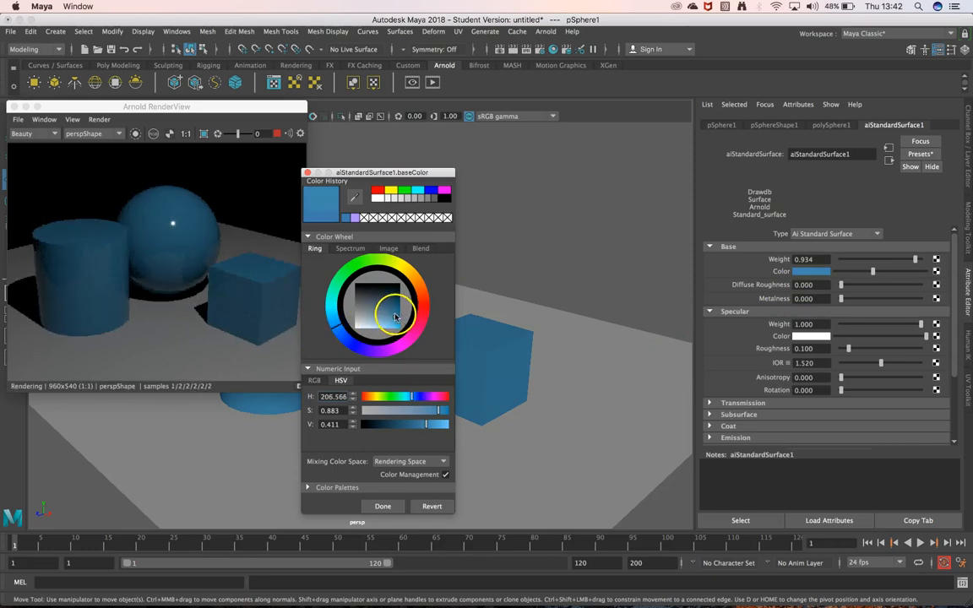
left_click(332, 307)
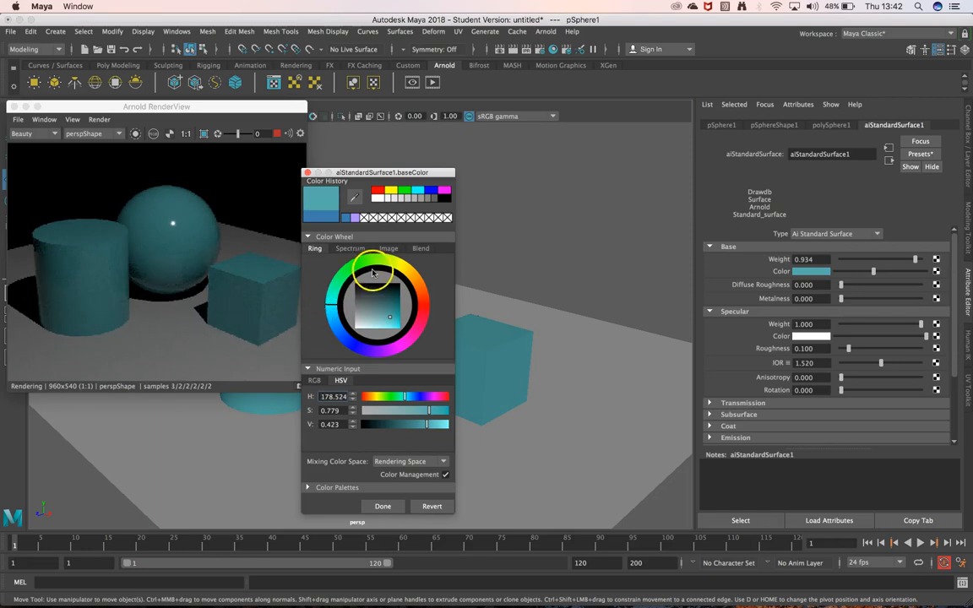
left_click(308, 172)
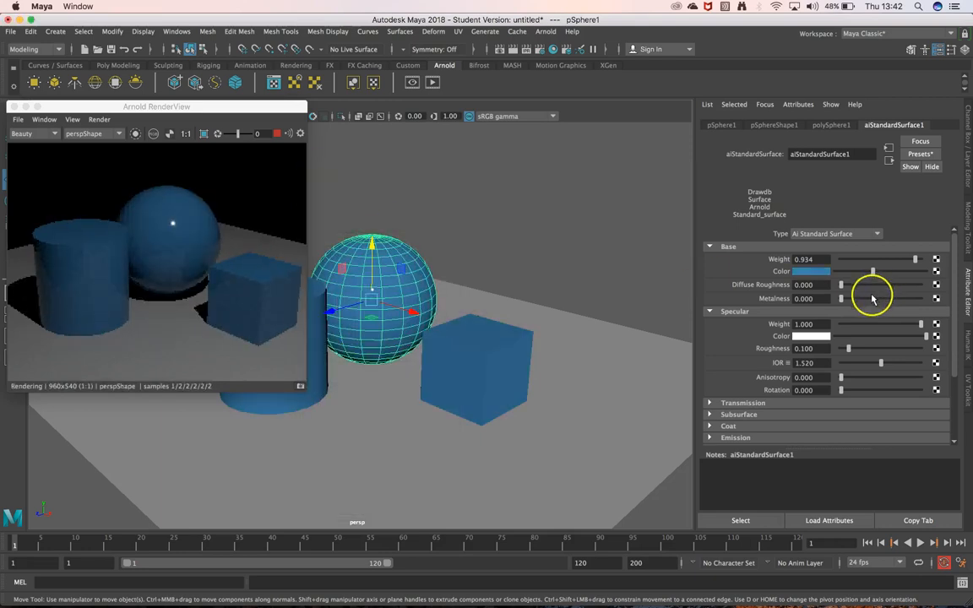
Change the base colour of aiStandardSurface1 from blue to teal
left_click(808, 271)
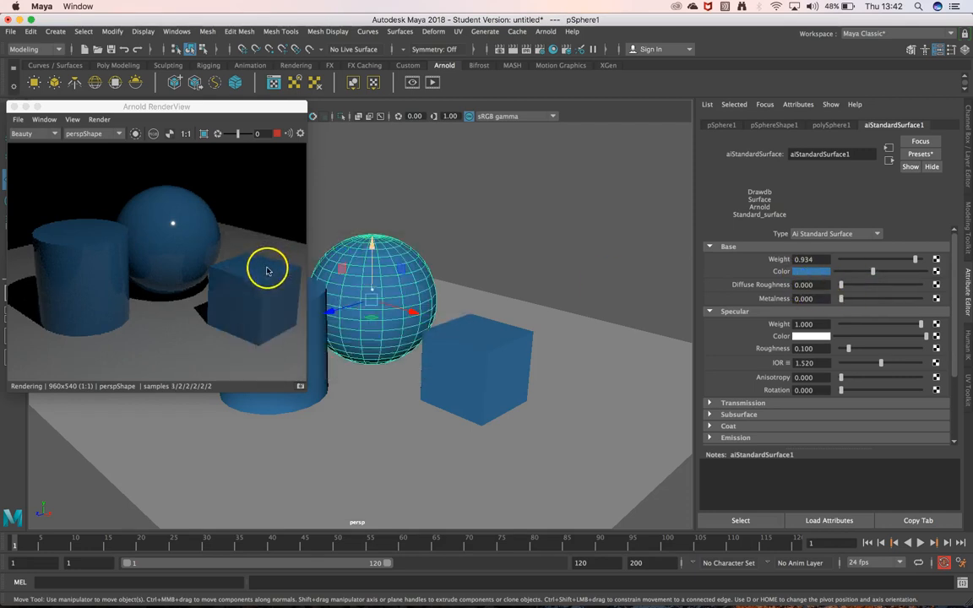
left_click(818, 271)
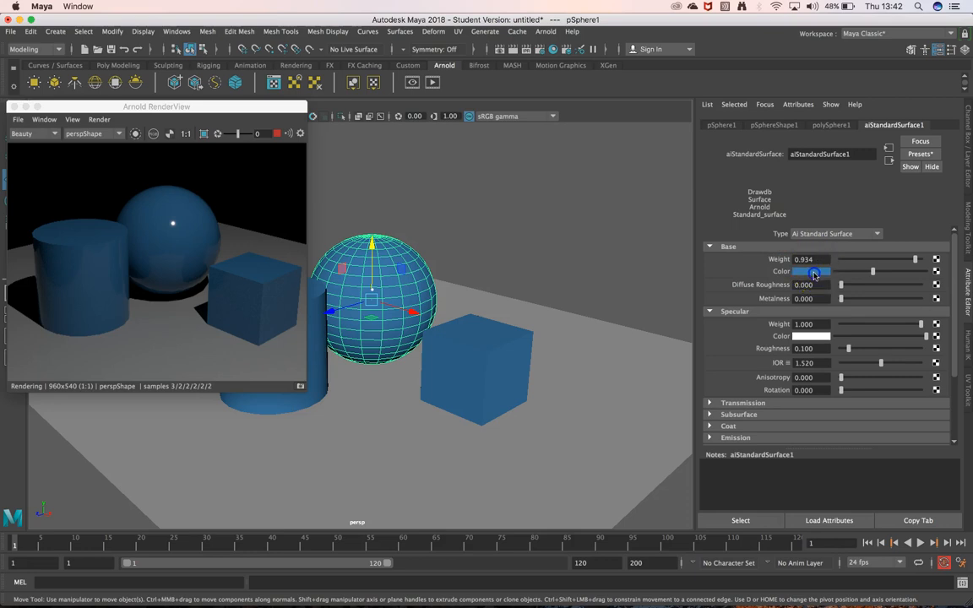
left_click(813, 272)
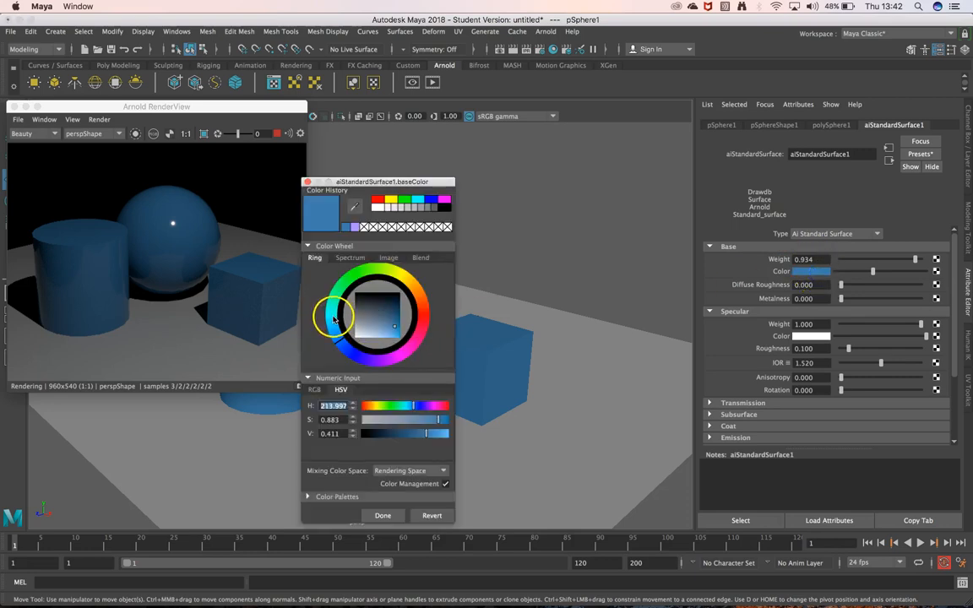
left_click(334, 319)
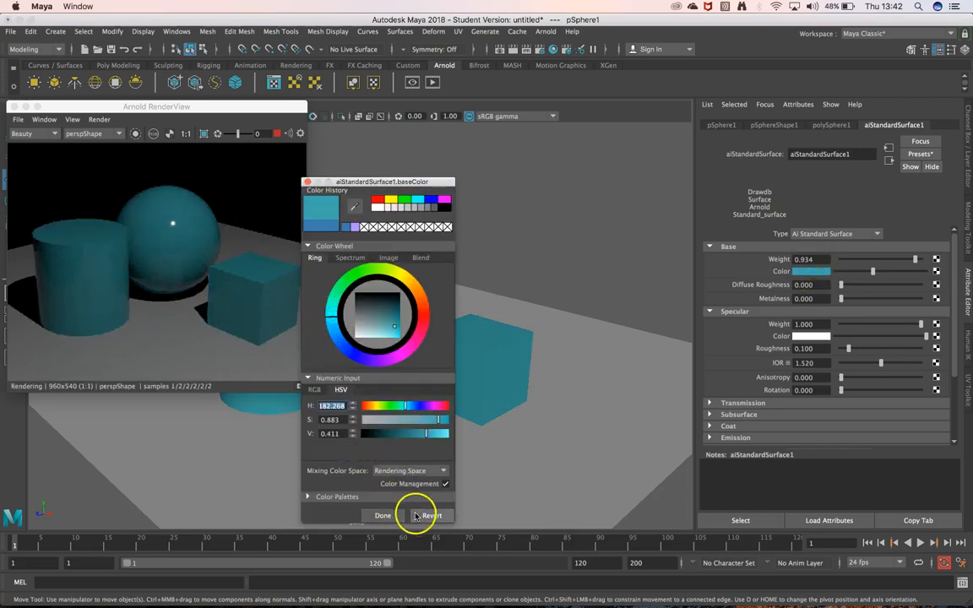
left_click(429, 514)
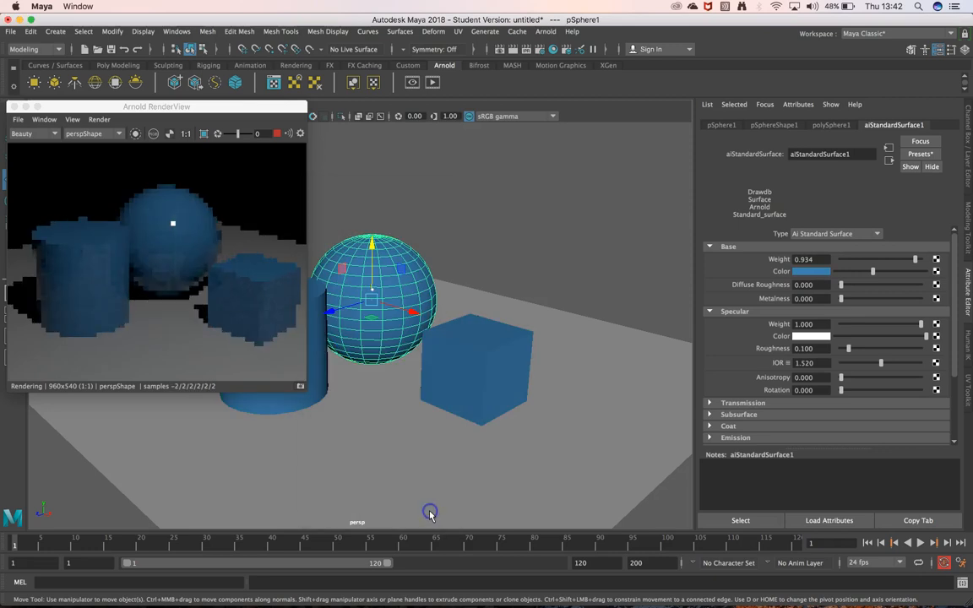
left_click(800, 273)
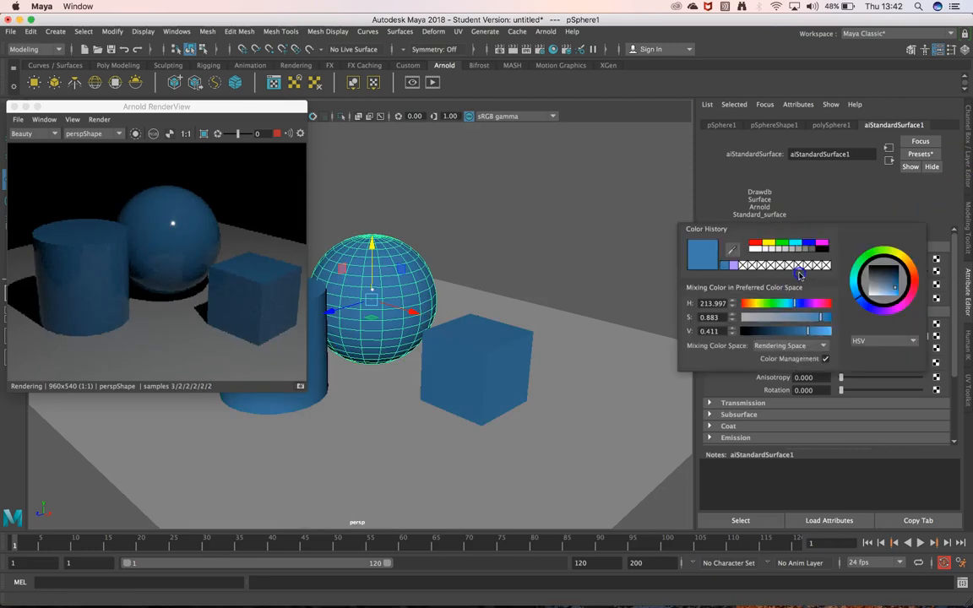
left_click(856, 282)
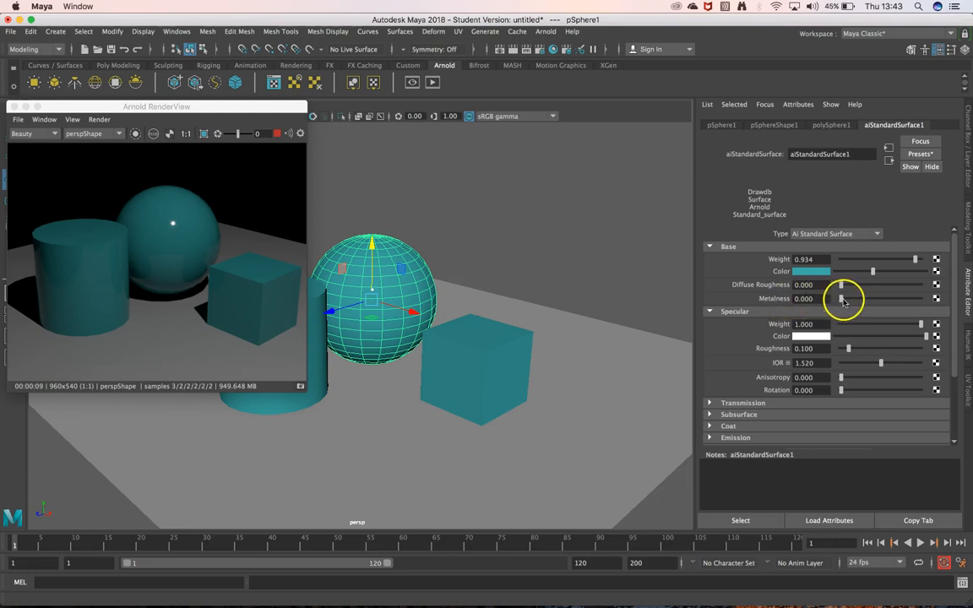
Test metalness at 1.000 and specular weight at 0.000, restoring them to 0.000 and 1.000 respectively
left_click_drag(840, 299, 927, 300)
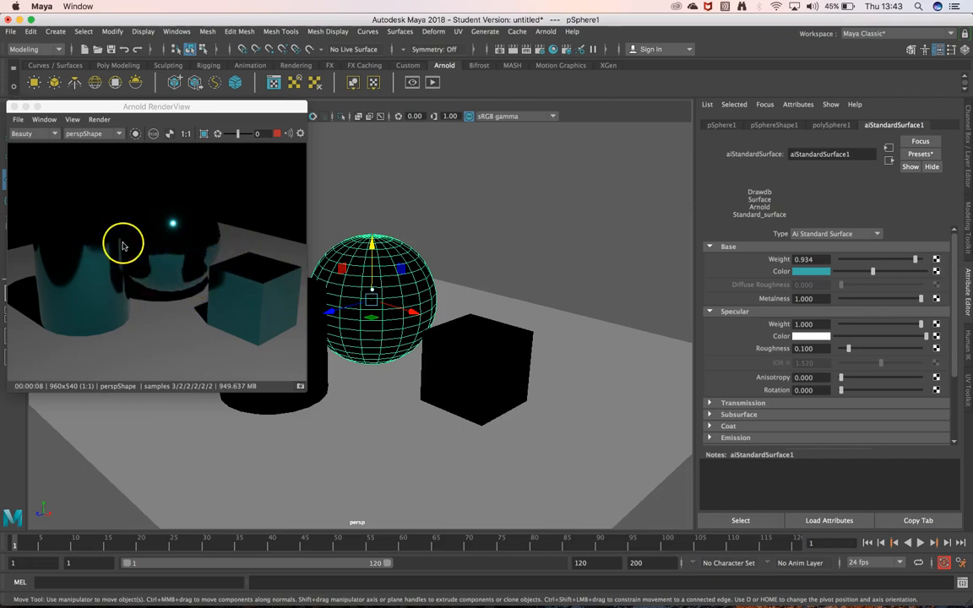
left_click_drag(875, 304, 822, 306)
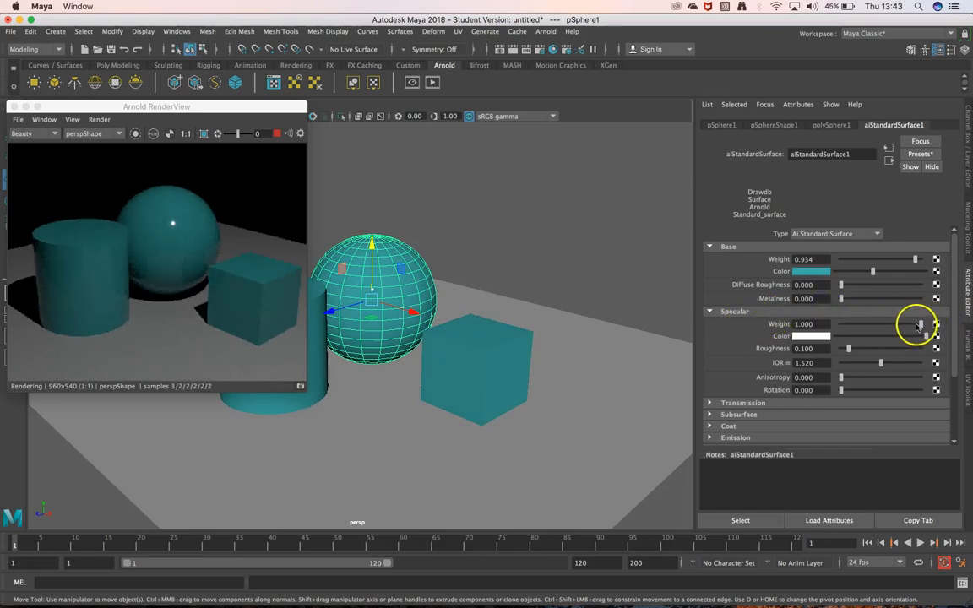
left_click_drag(921, 326, 836, 337)
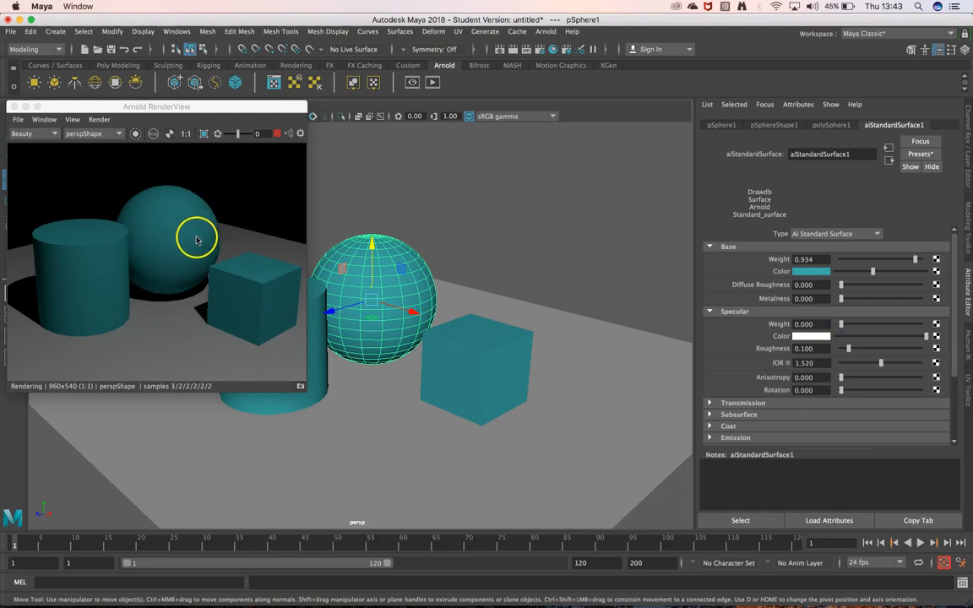
left_click_drag(847, 328, 920, 326)
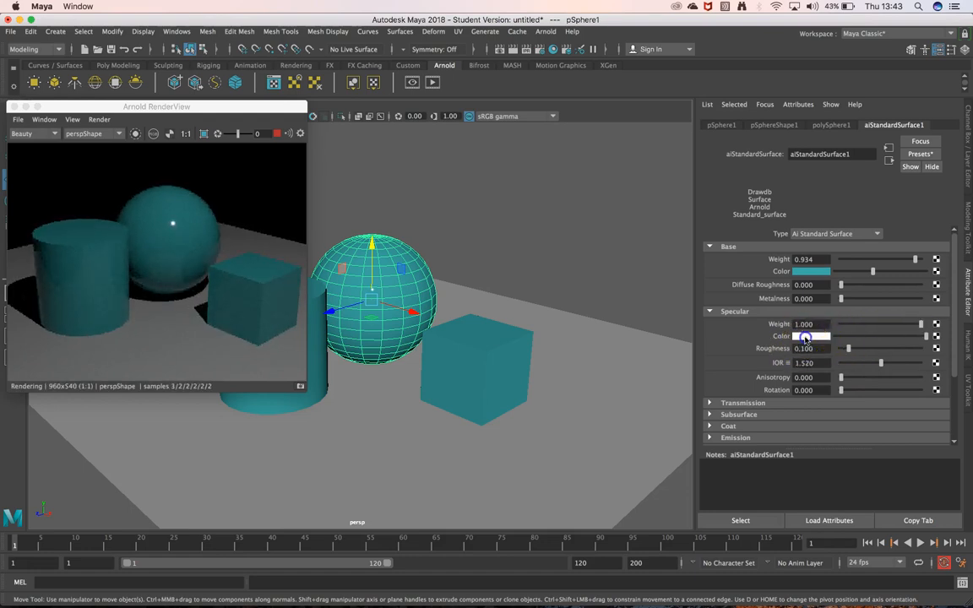
Try cyan, green, yellow and red as the specular colour, and return it to white
left_click(805, 337)
left_click(803, 308)
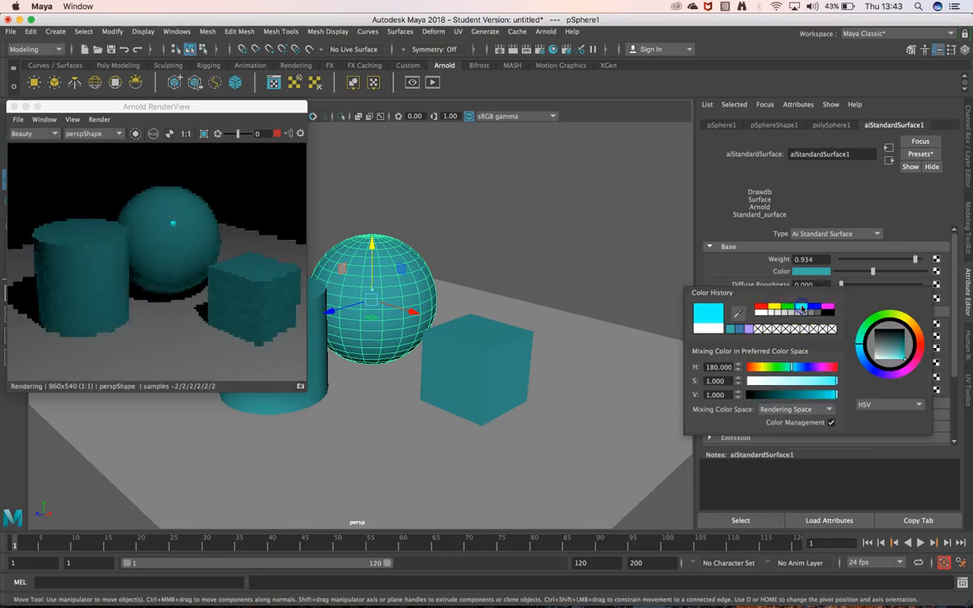
left_click(787, 307)
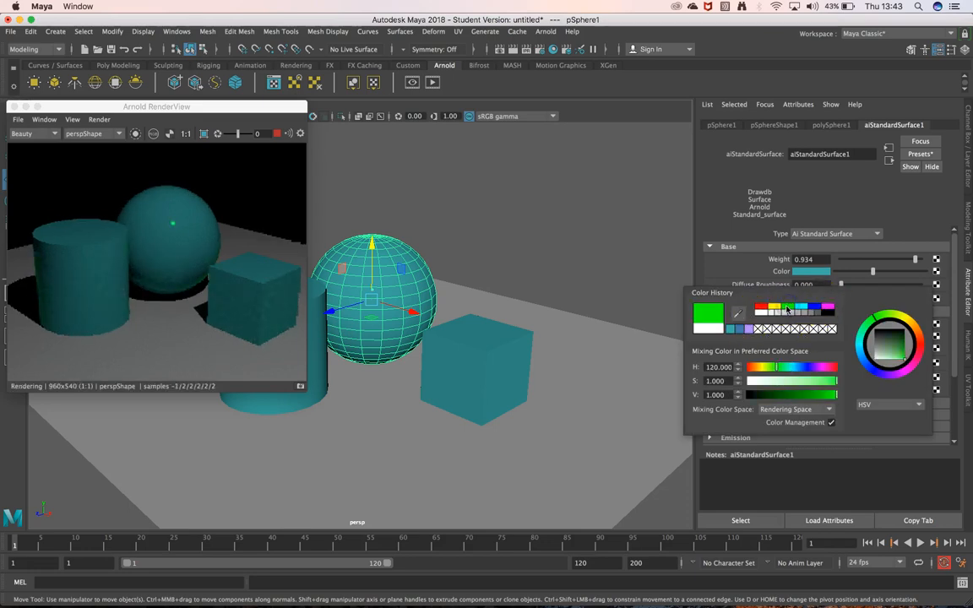
left_click(776, 307)
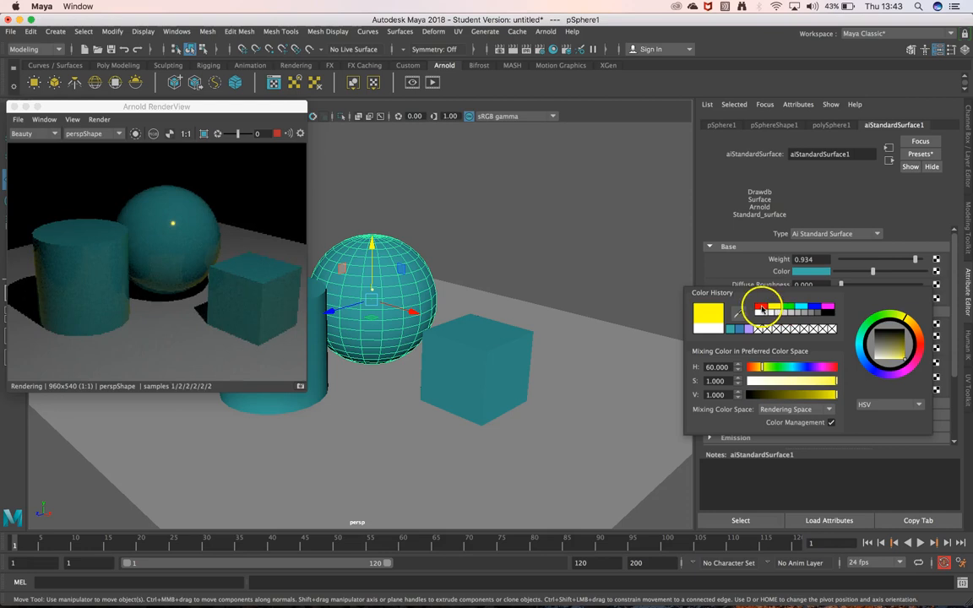
left_click(762, 307)
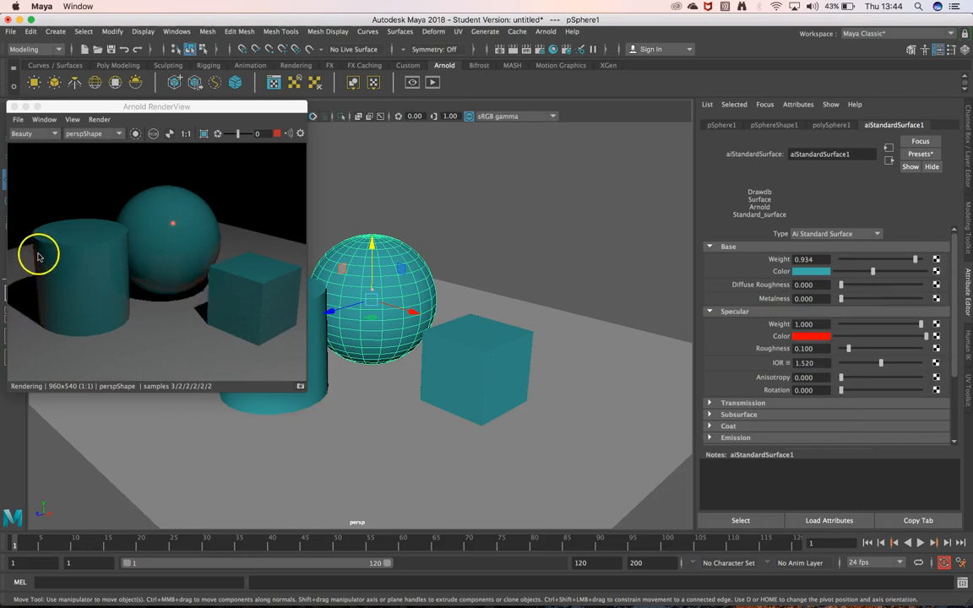
left_click(809, 336)
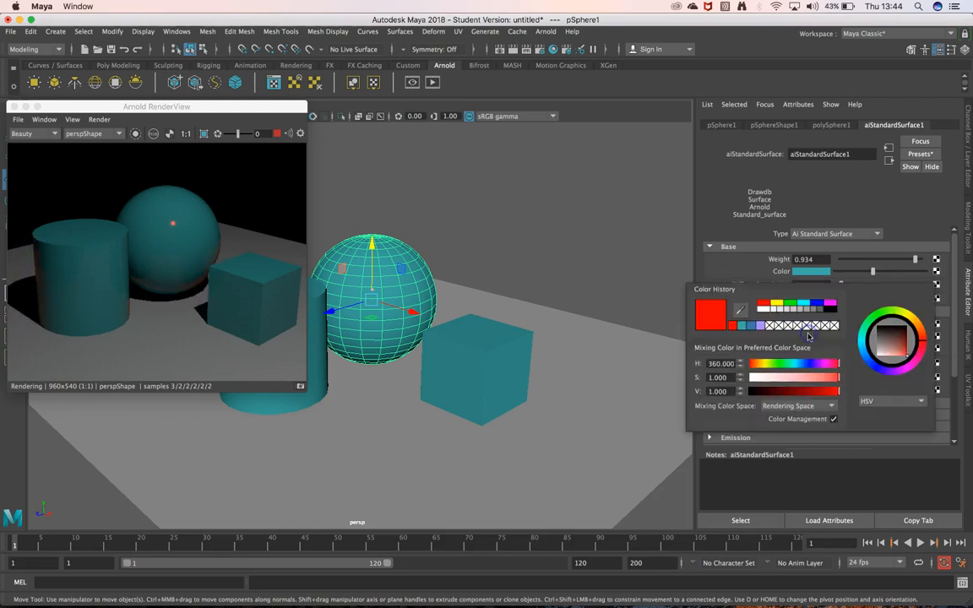
left_click(763, 310)
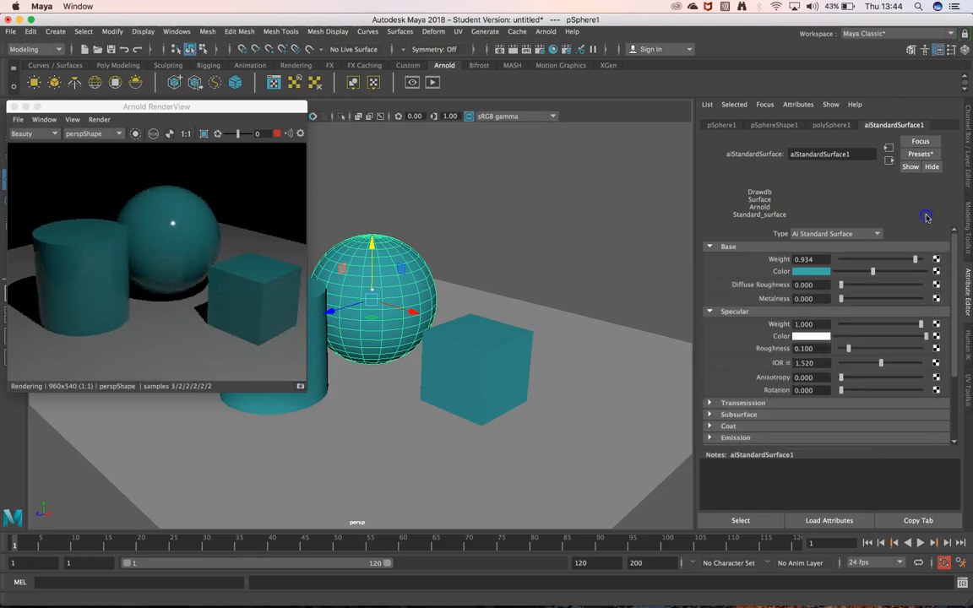
Compare specular roughness values of 0.419, 0.044 and 0.404, and settle on 0.199
left_click_drag(848, 349, 874, 349)
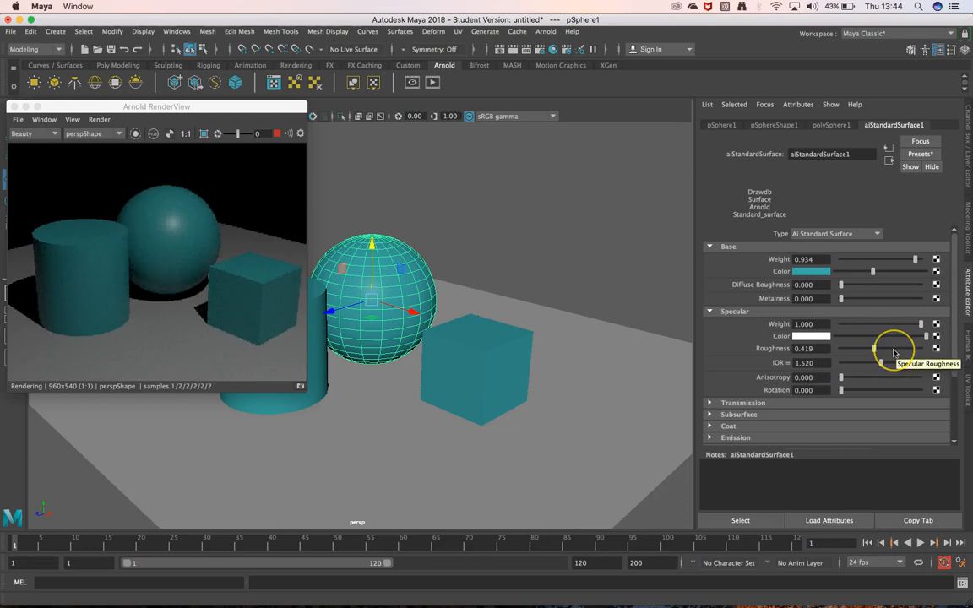
left_click_drag(874, 349, 845, 349)
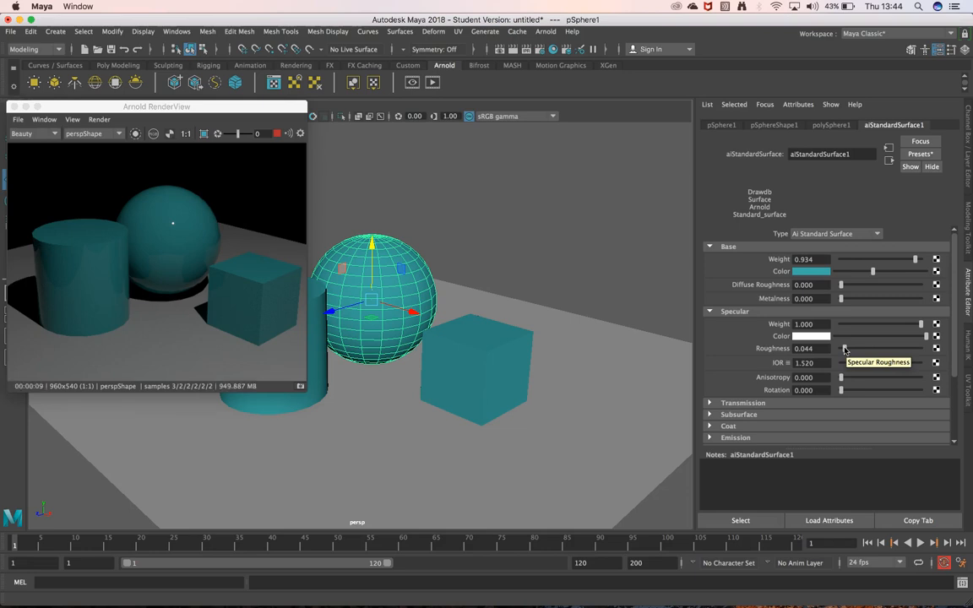
left_click_drag(843, 349, 874, 350)
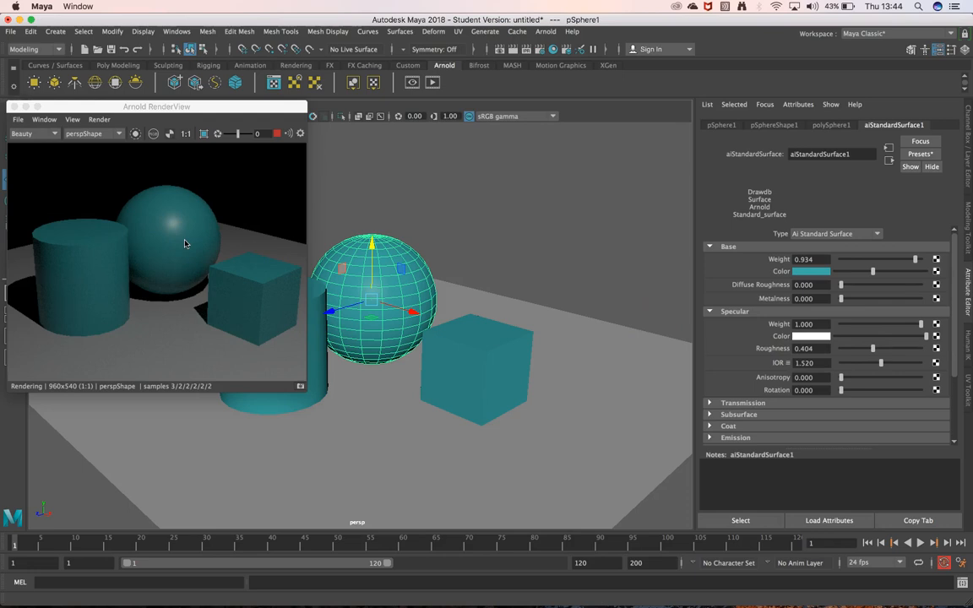
left_click_drag(871, 349, 856, 349)
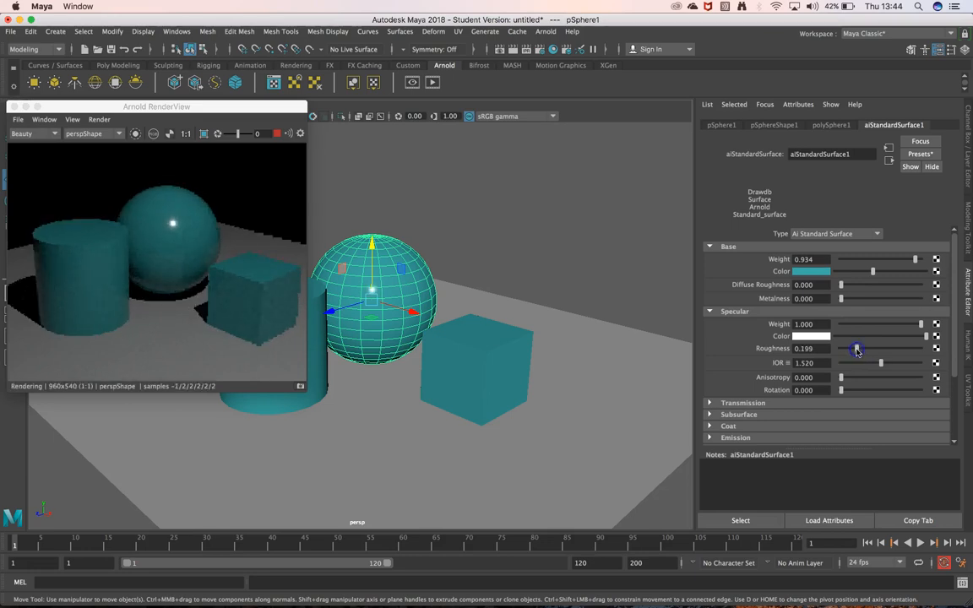
Orbit the perspective camera to a lower angle on the primitives and reposition the Arnold RenderView, keeping the sphere selected
left_click_drag(495, 289, 473, 281, "alt")
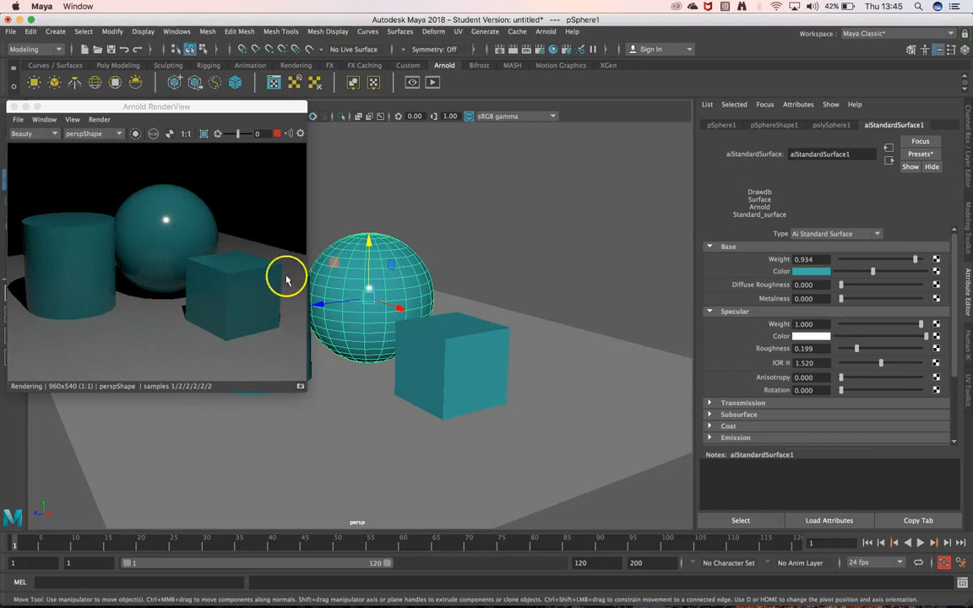
left_click(191, 108)
left_click_drag(191, 109, 252, 331)
left_click(261, 288)
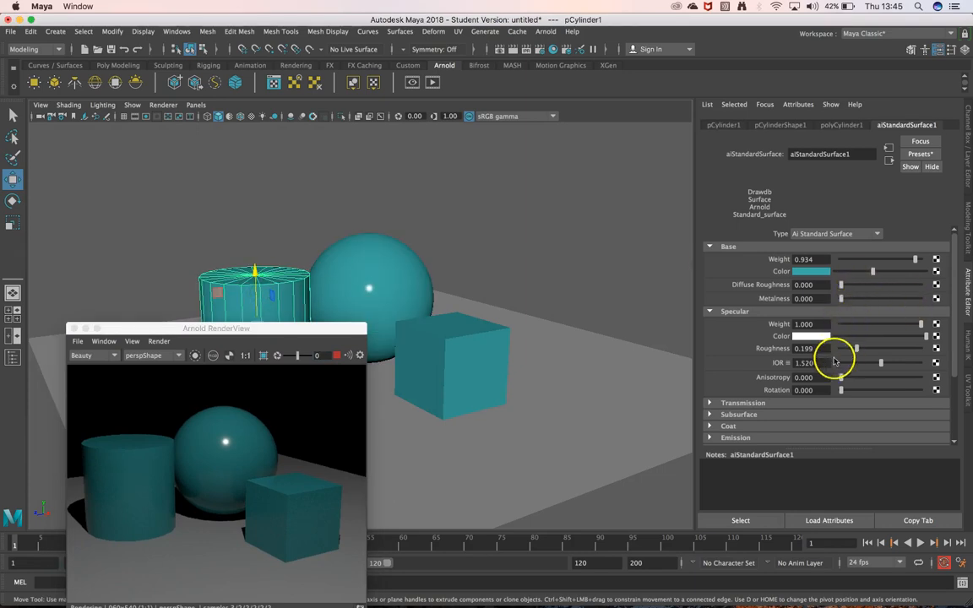
left_click(374, 270)
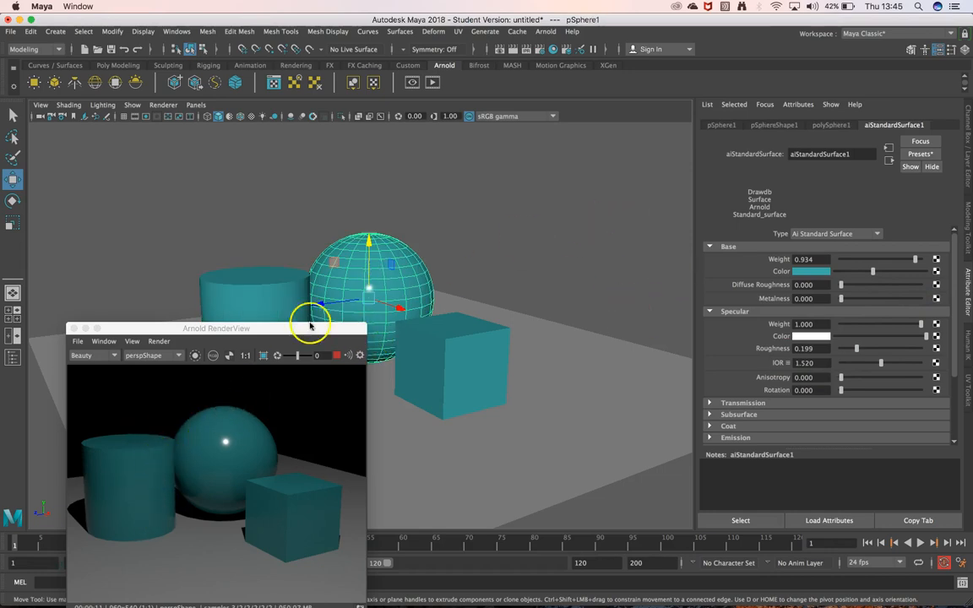
left_click_drag(476, 240, 484, 236, "alt")
left_click_drag(283, 329, 269, 186)
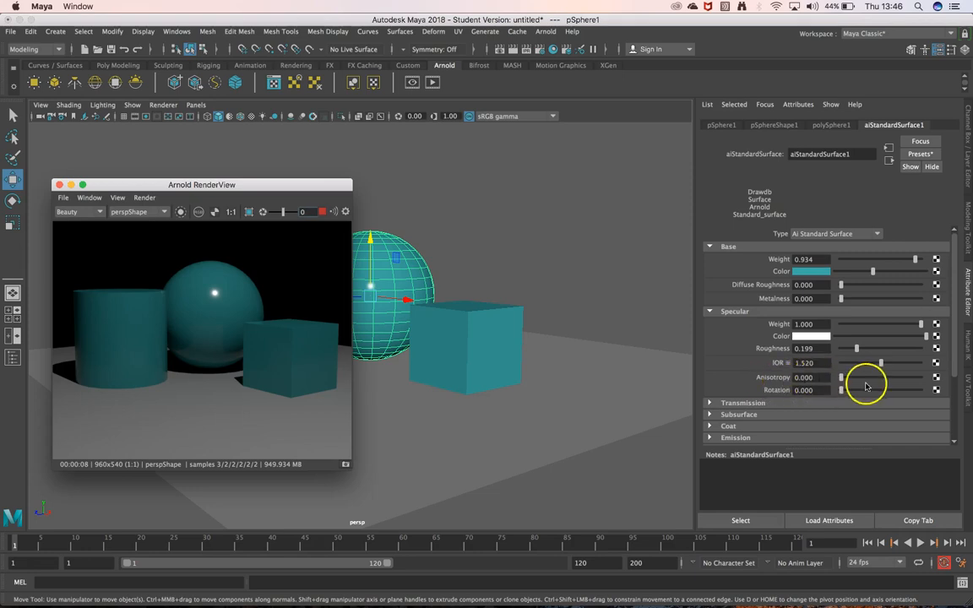
Raise the material's specular anisotropy to 0.691 and on to 0.875
left_click_drag(842, 380, 896, 378)
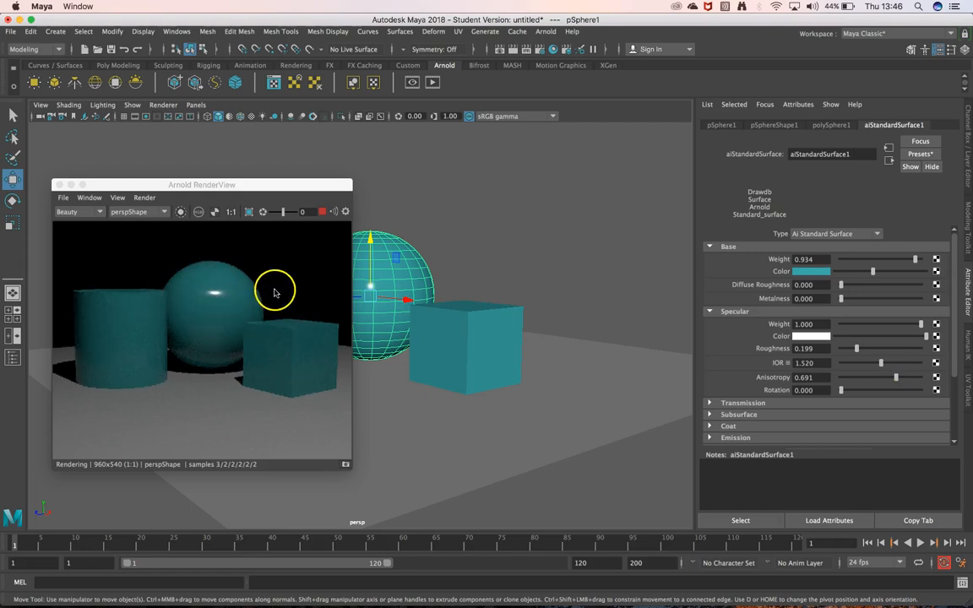
left_click_drag(898, 378, 910, 381)
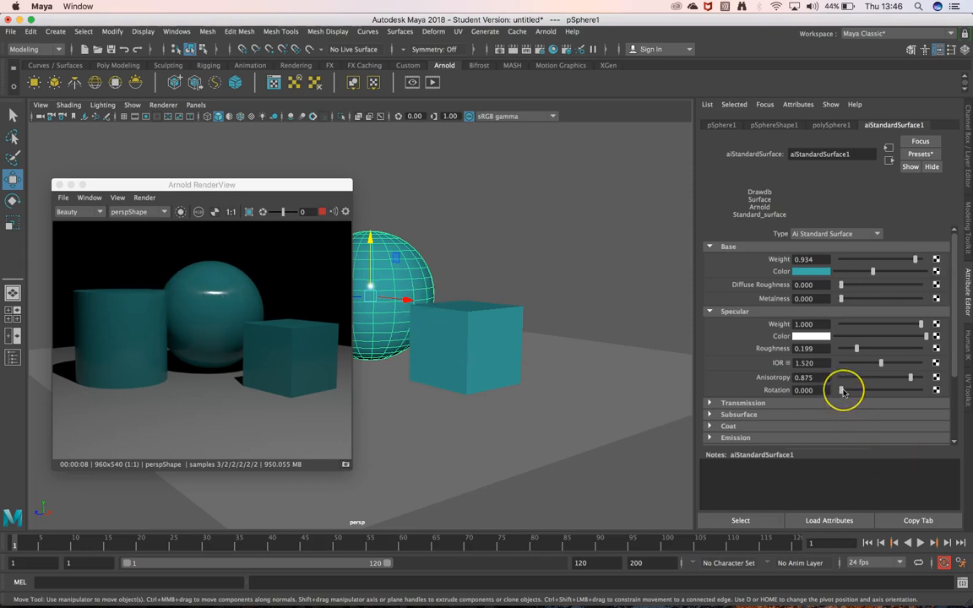
Try specular rotation values of 0.213 and 0.250, and return both rotation and anisotropy to 0
mouse_move(842, 390)
left_mouse_down()
mouse_move(905, 388)
mouse_move(858, 387)
left_mouse_up()
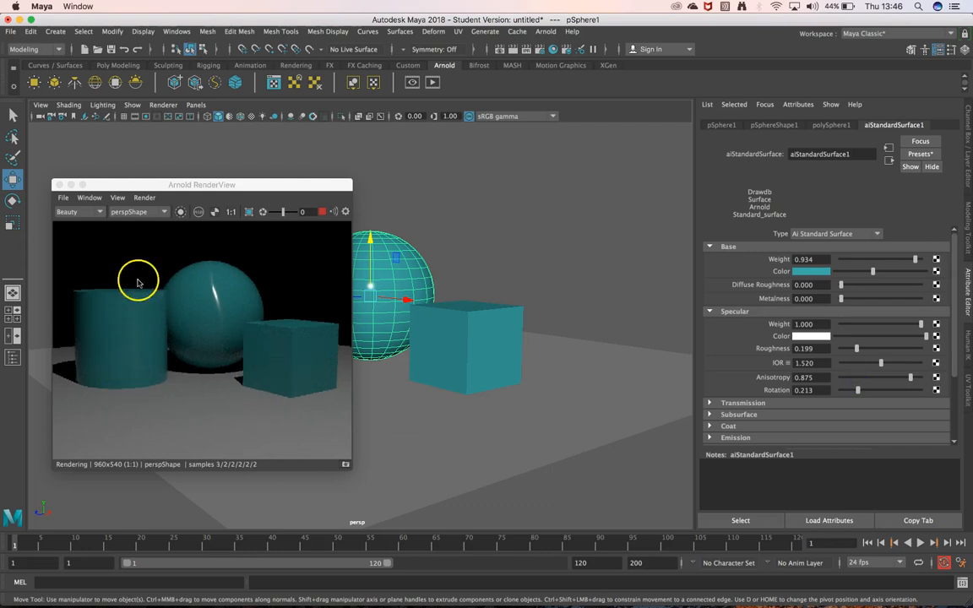
mouse_move(859, 390)
left_mouse_down()
mouse_move(879, 392)
mouse_move(859, 392)
left_mouse_up()
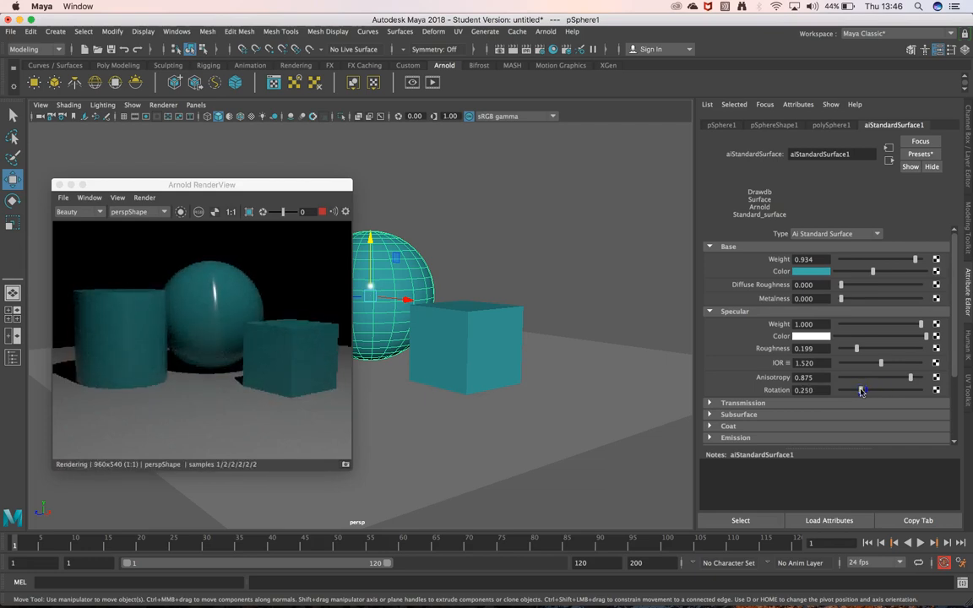
left_click_drag(862, 392, 797, 417)
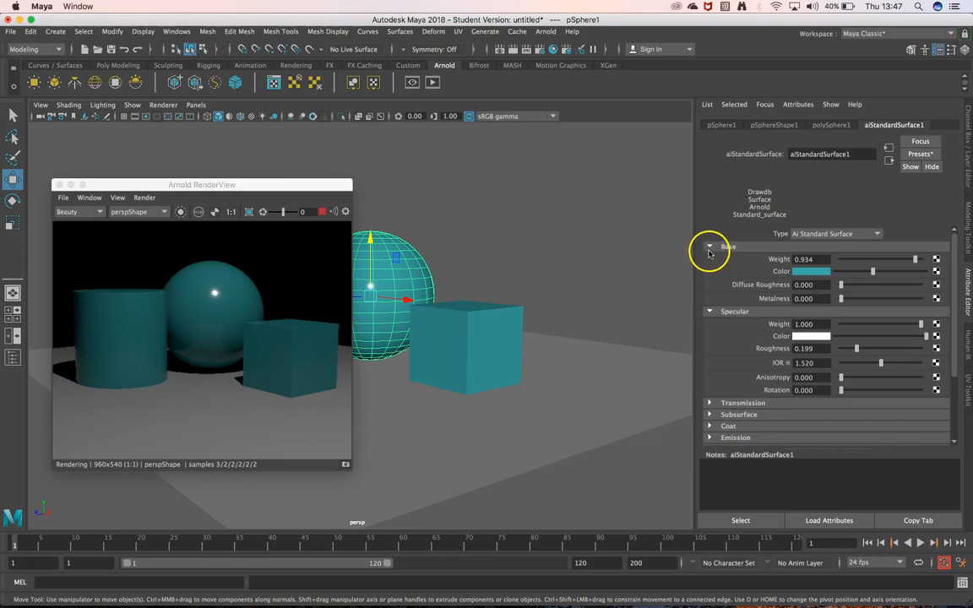
Try a transmission weight of 0.757 on the material and return it to 0
left_click(710, 312)
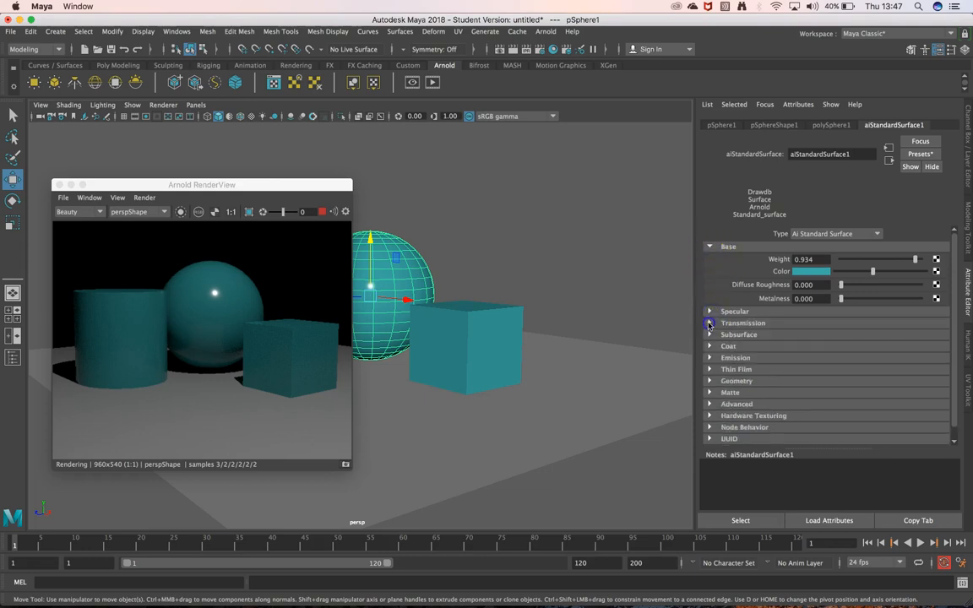
left_click(710, 323)
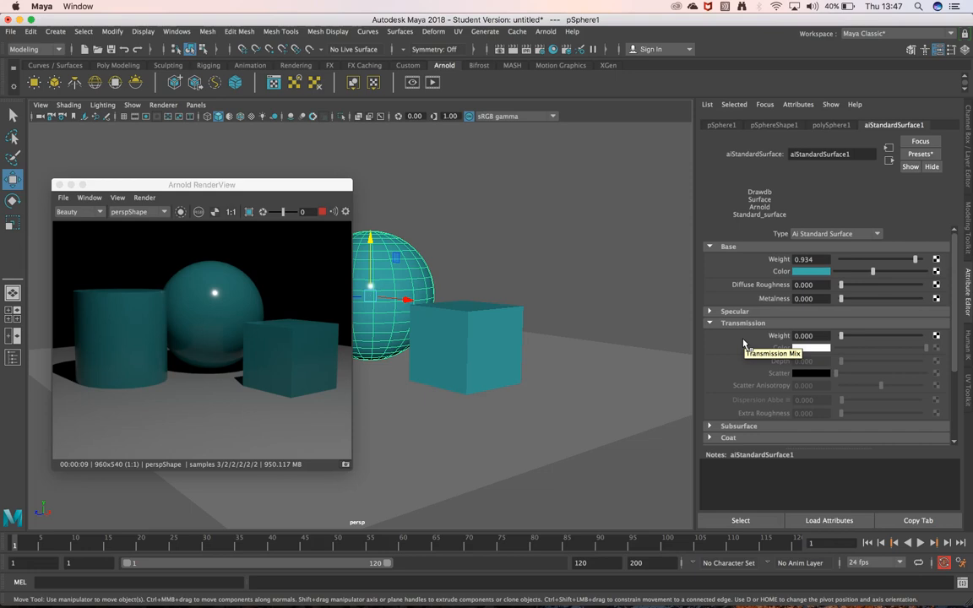
left_click_drag(841, 336, 900, 337)
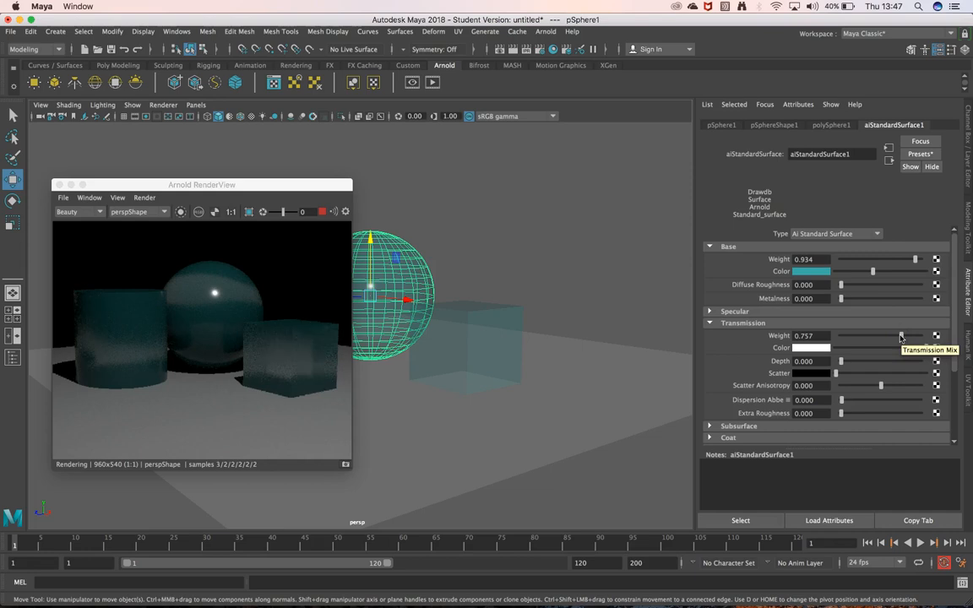
left_click(725, 311)
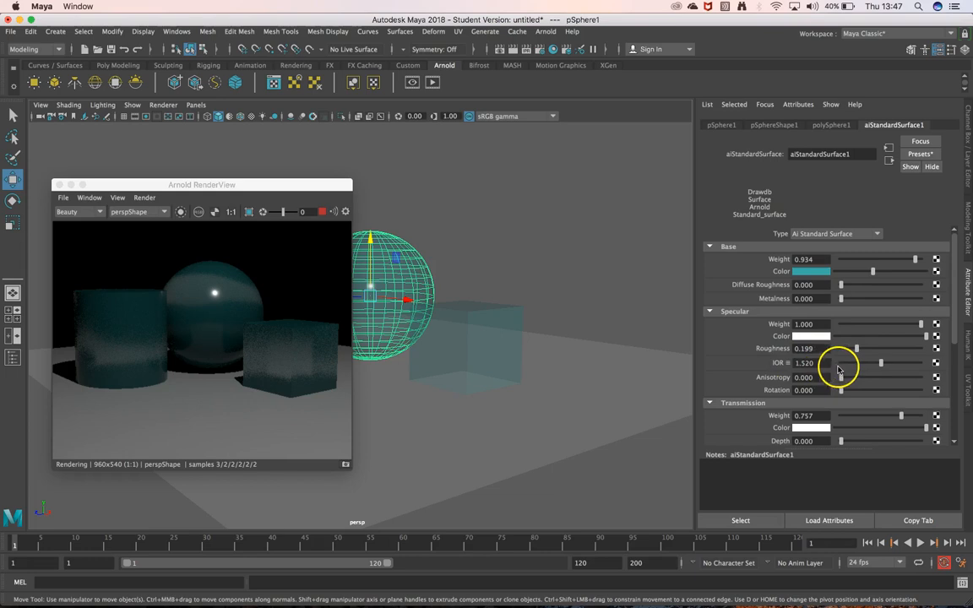
left_click(715, 311)
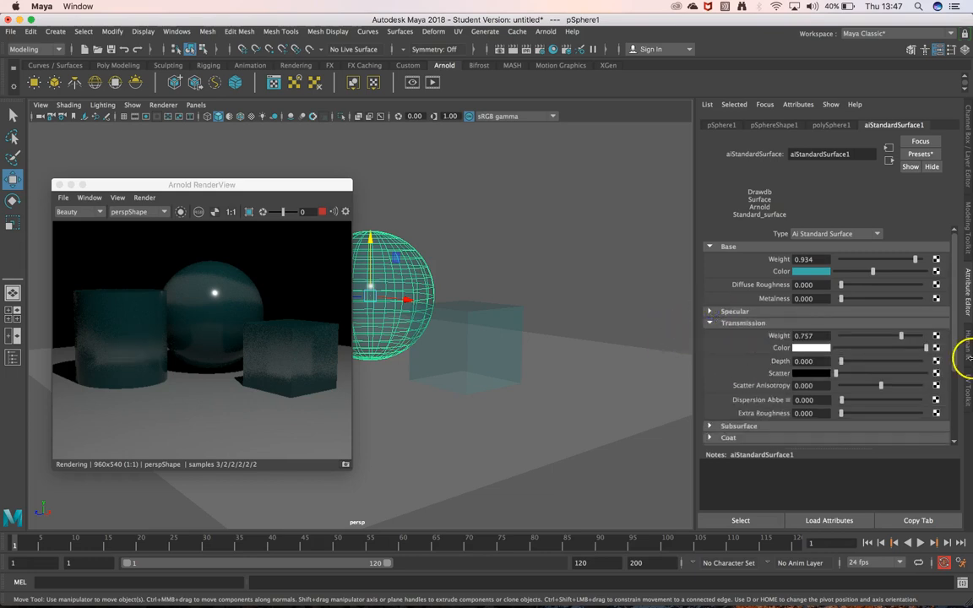
mouse_move(843, 362)
left_mouse_down()
mouse_move(878, 363)
mouse_move(843, 363)
left_mouse_up()
left_click_drag(900, 336, 838, 336)
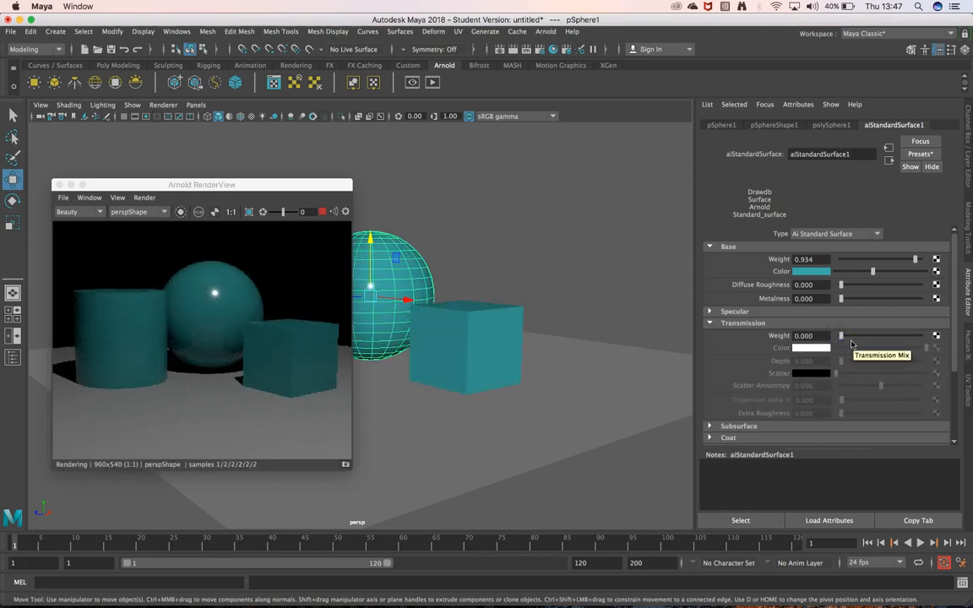
Try a subsurface weight of 0.507 with a fully saturated red subsurface colour, and return the weight to 0
left_click(709, 426)
left_click(710, 323)
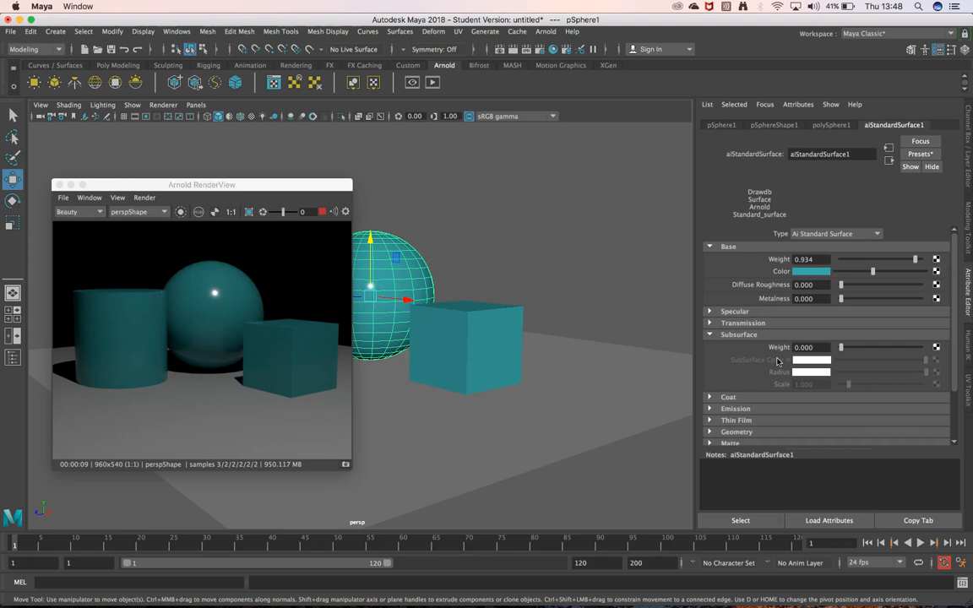
mouse_move(864, 347)
left_mouse_down()
mouse_move(880, 348)
mouse_move(876, 355)
left_mouse_up()
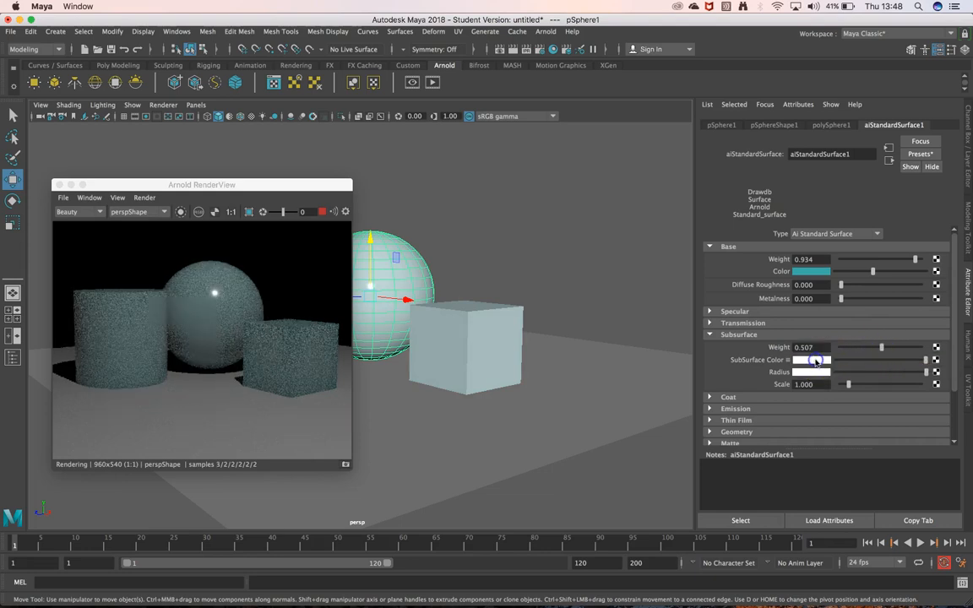
left_click(816, 362)
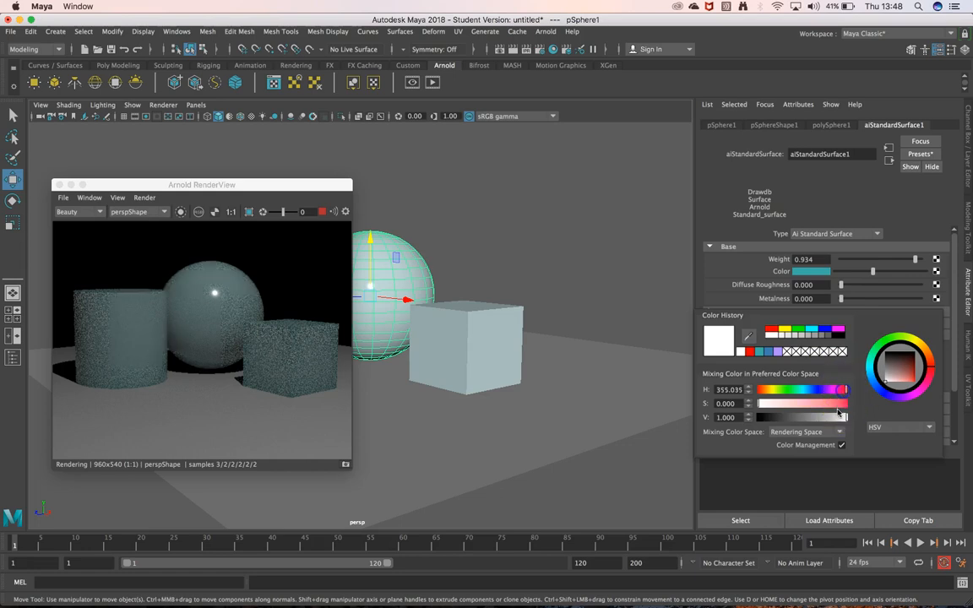
left_click(847, 404)
left_click(853, 420)
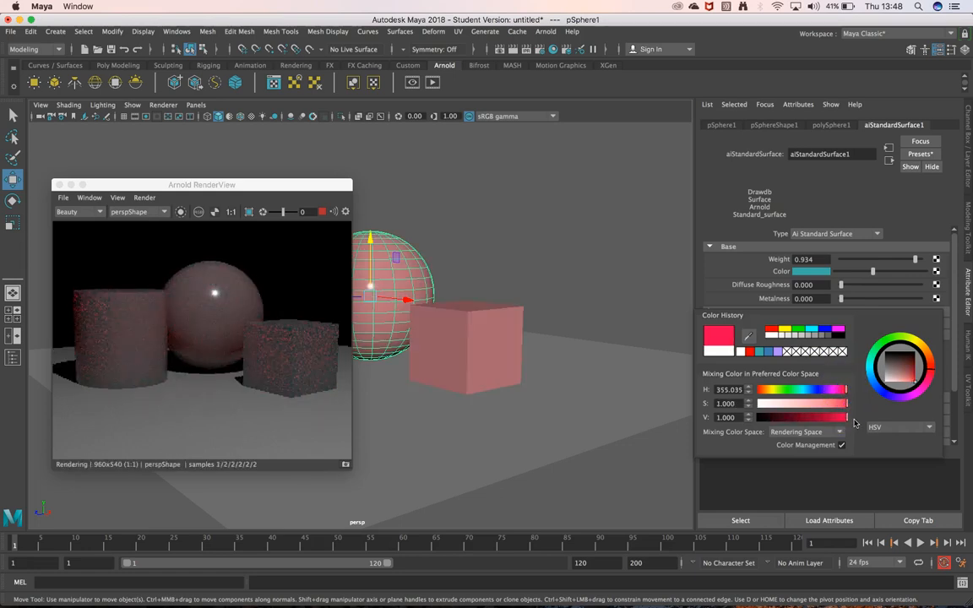
left_click(677, 432)
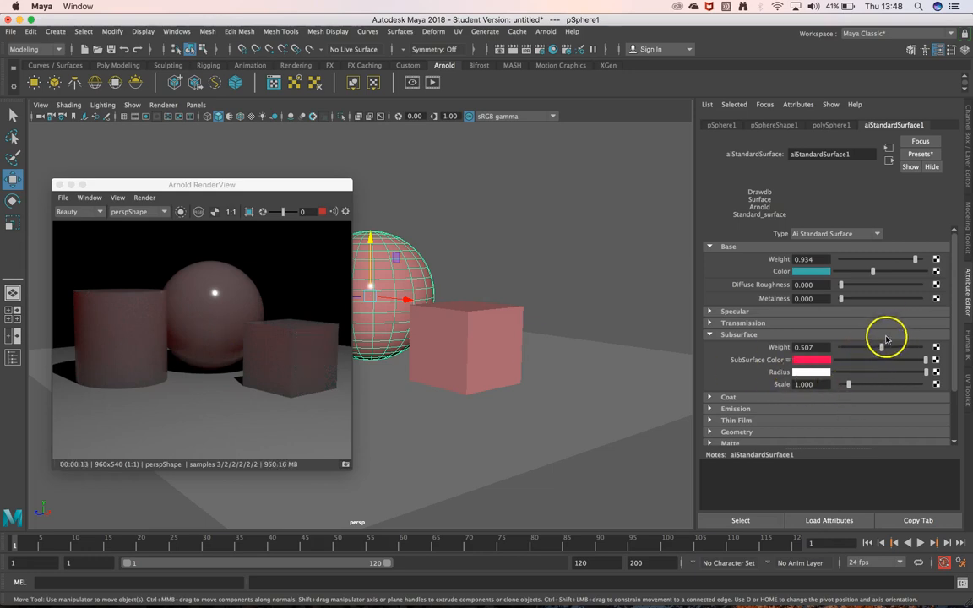
left_click_drag(879, 343, 803, 343)
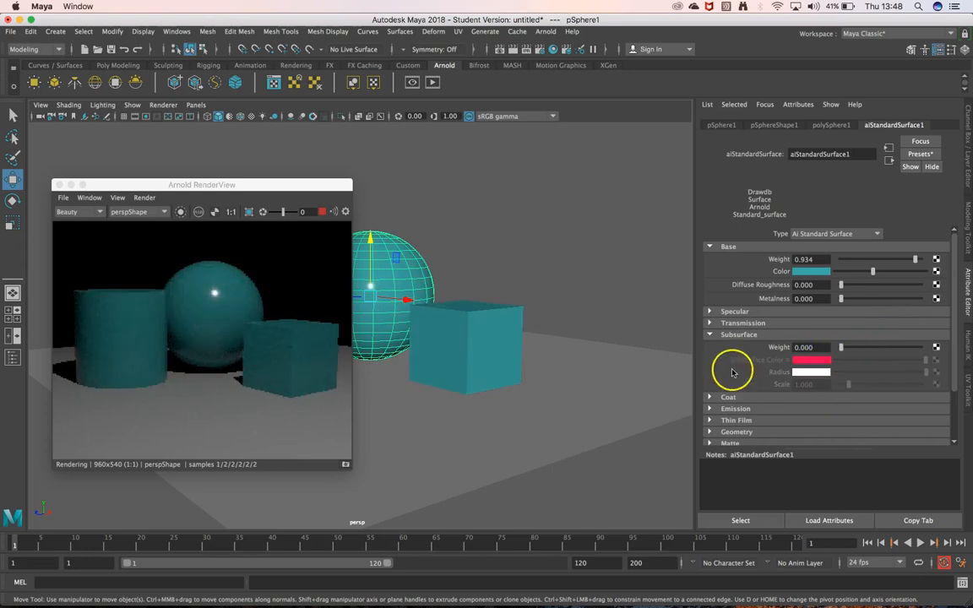
left_click(712, 334)
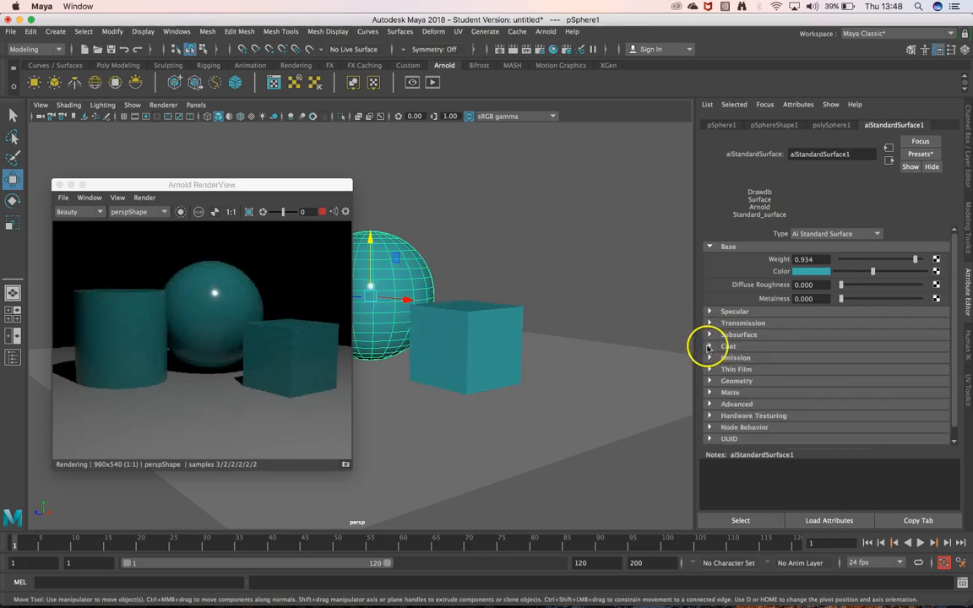
Set the material's coat weight to 0.581 and its coat colour to red with a saturation of 0.966
left_click(709, 346)
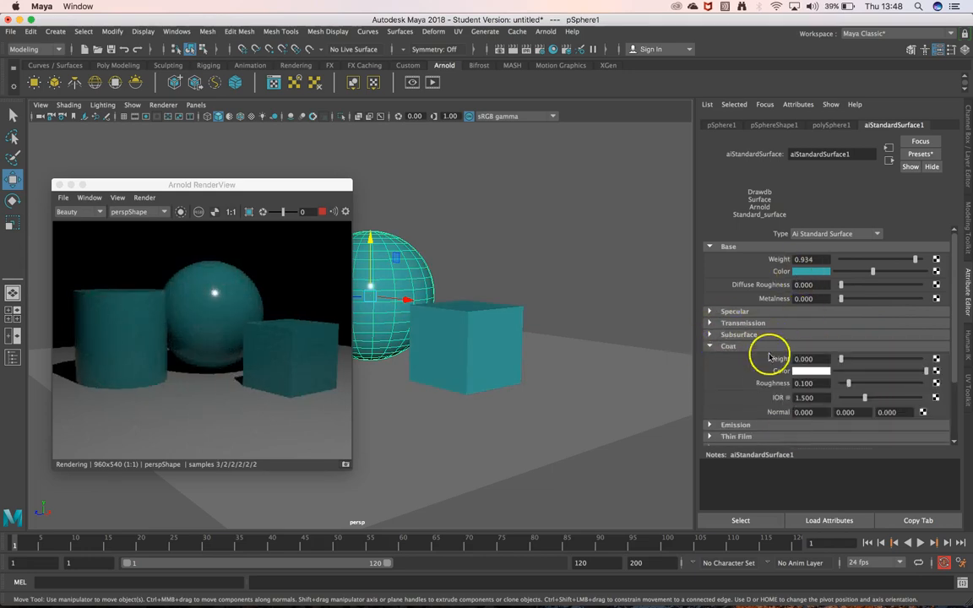
scroll(794, 367, "down", 3)
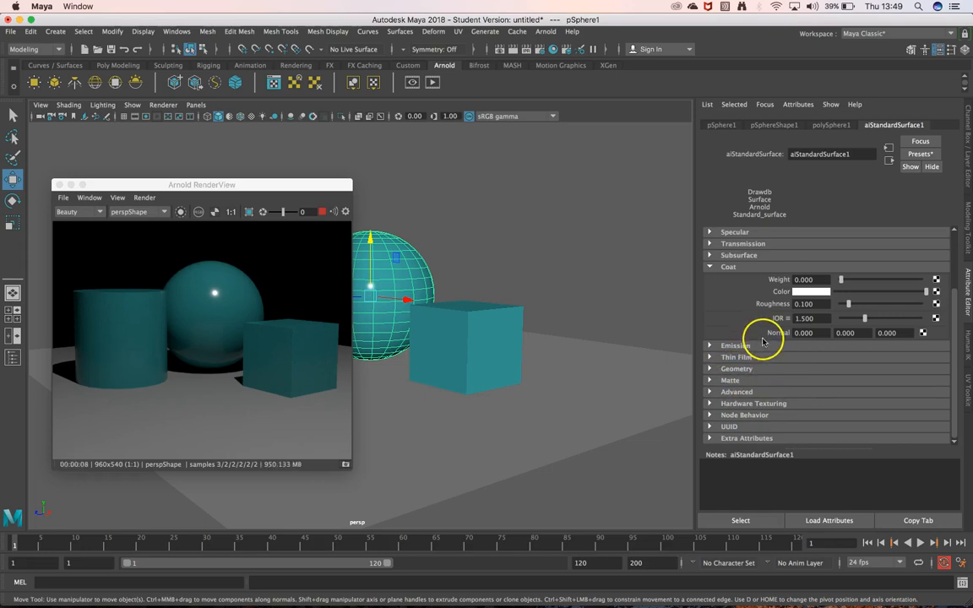
scroll(763, 339, "up", 3)
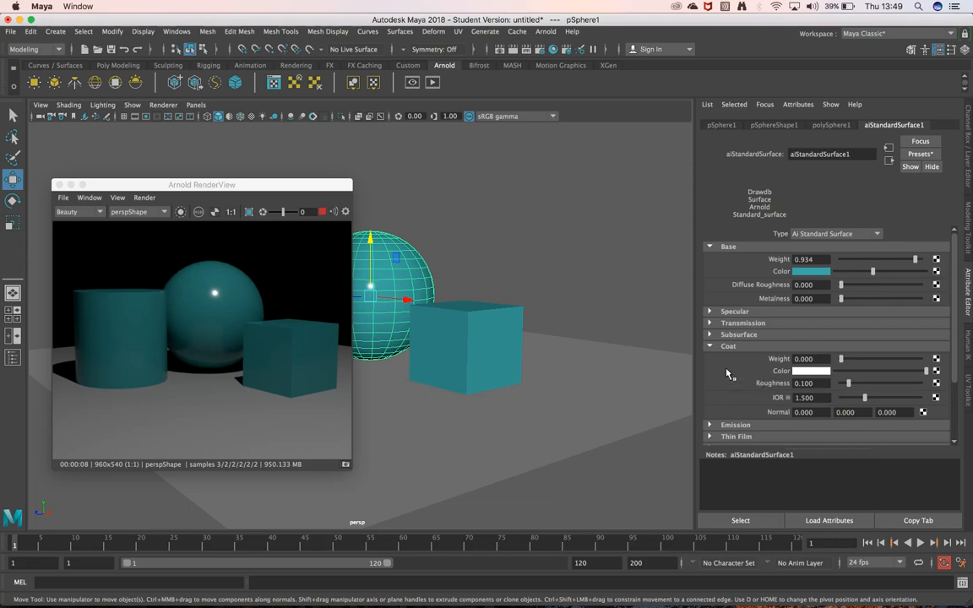
left_click_drag(842, 359, 887, 358)
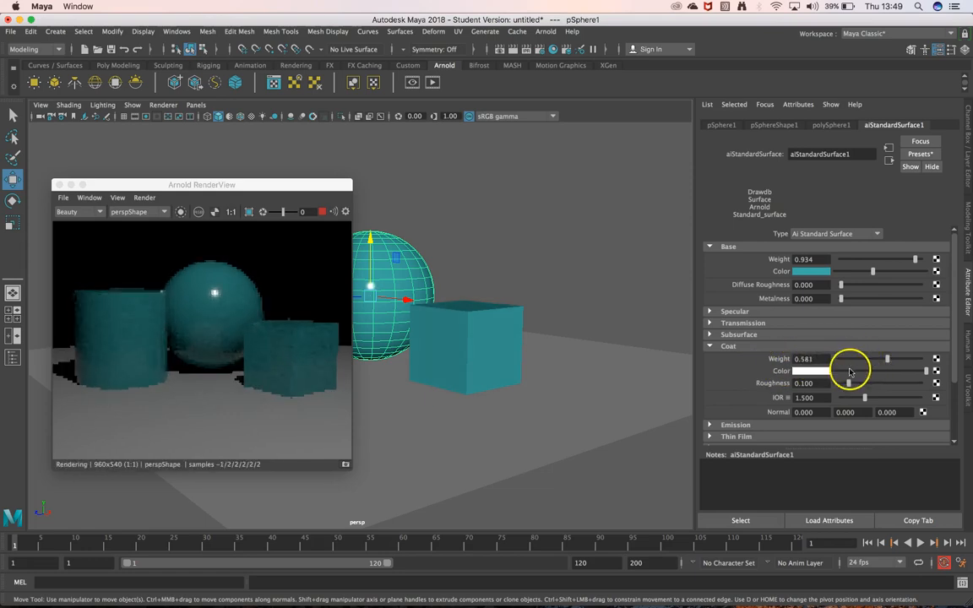
left_click(814, 372)
left_click(832, 402)
left_click(818, 417)
left_click_drag(818, 417, 836, 420)
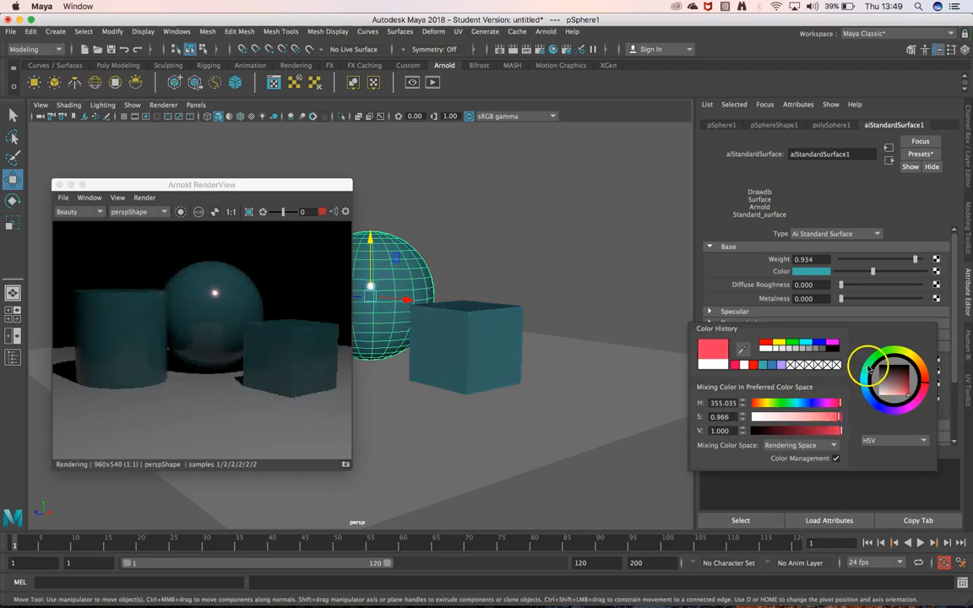
Change the material's base colour to a very pale cyan
left_click(811, 272)
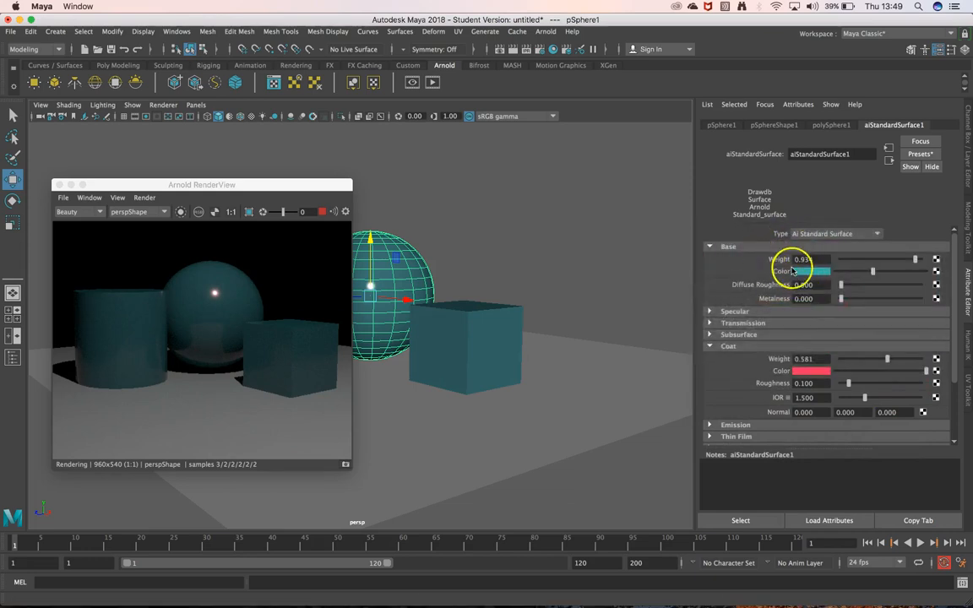
left_click(794, 271)
left_click(893, 288)
left_click_drag(893, 288, 879, 300)
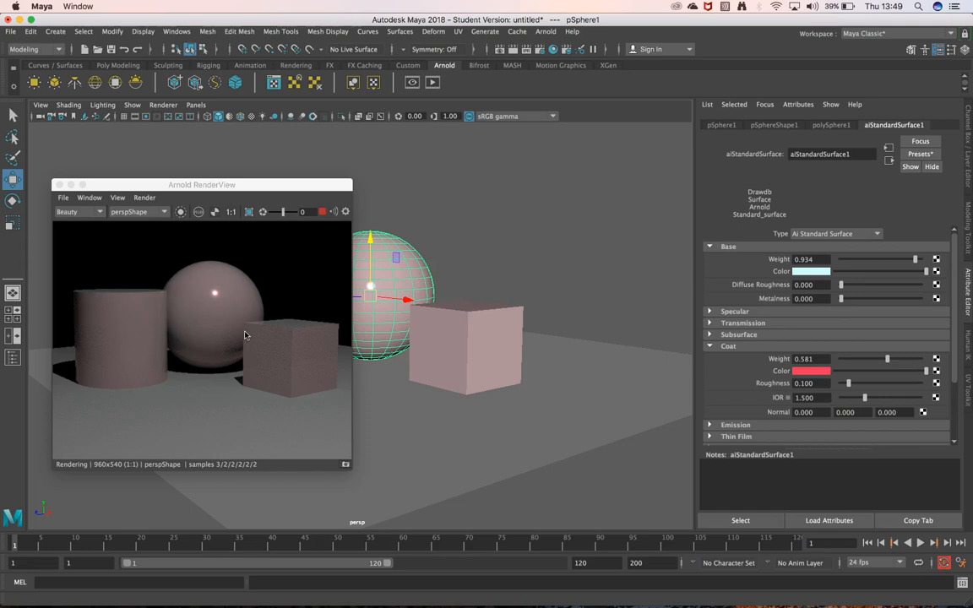
Set the material's specular anisotropy to 0.816, weight to 0.779 and roughness to 0.897
left_click(710, 311)
left_click_drag(853, 377, 905, 379)
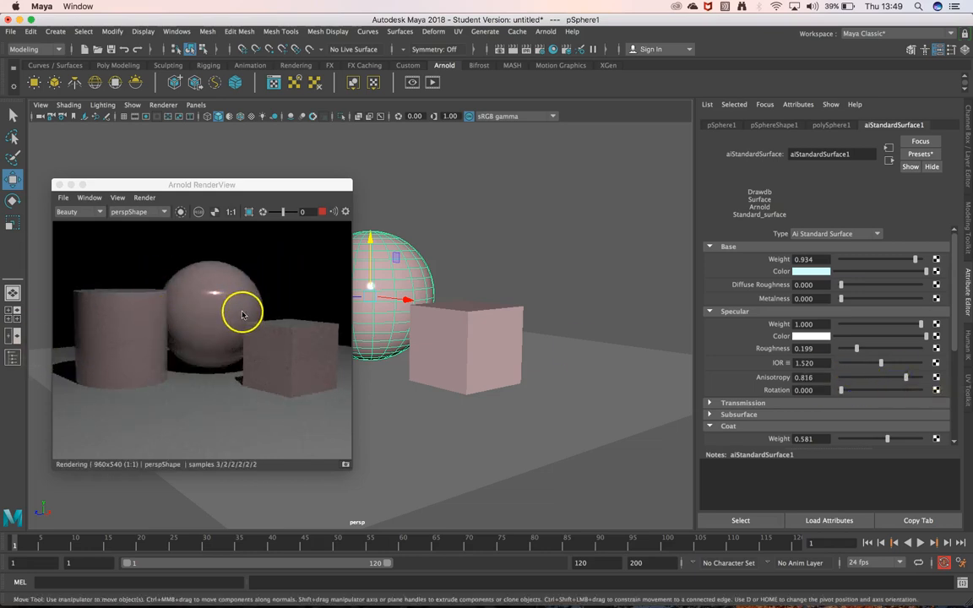
left_click(872, 326)
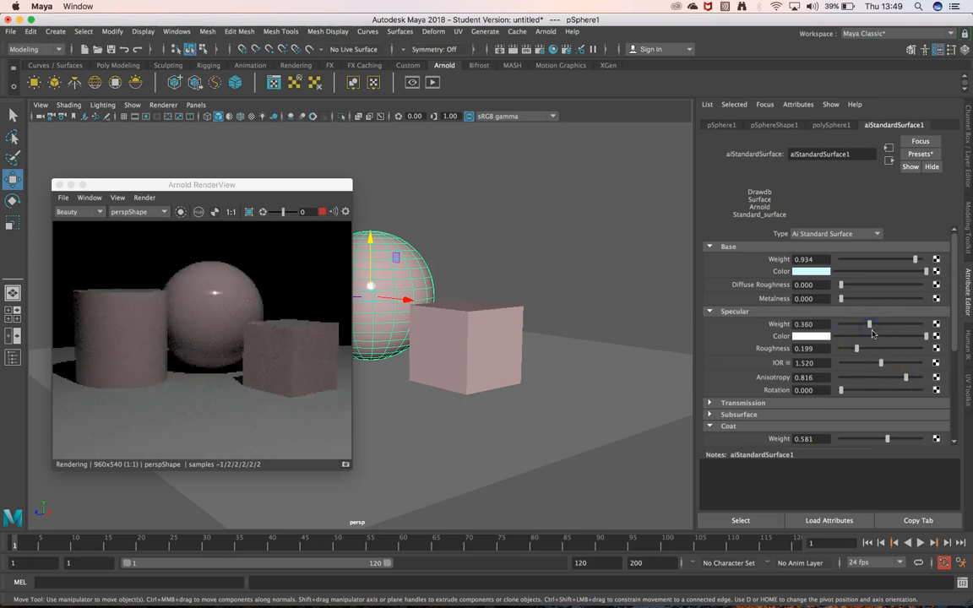
left_click_drag(881, 349, 901, 326)
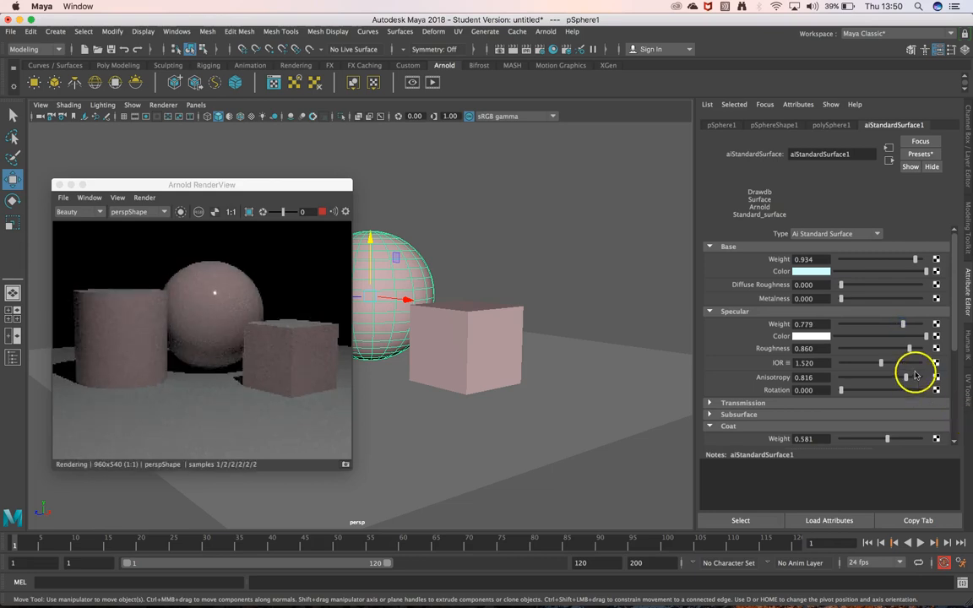
left_click_drag(910, 350, 912, 350)
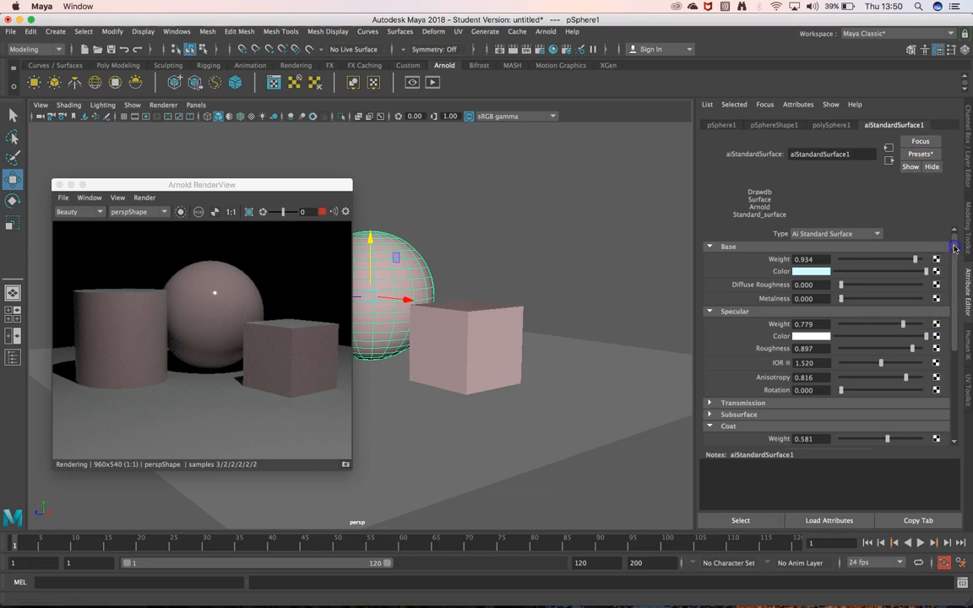
Replace the material's settings with the Car_Paint preset
left_click_drag(953, 243, 958, 341)
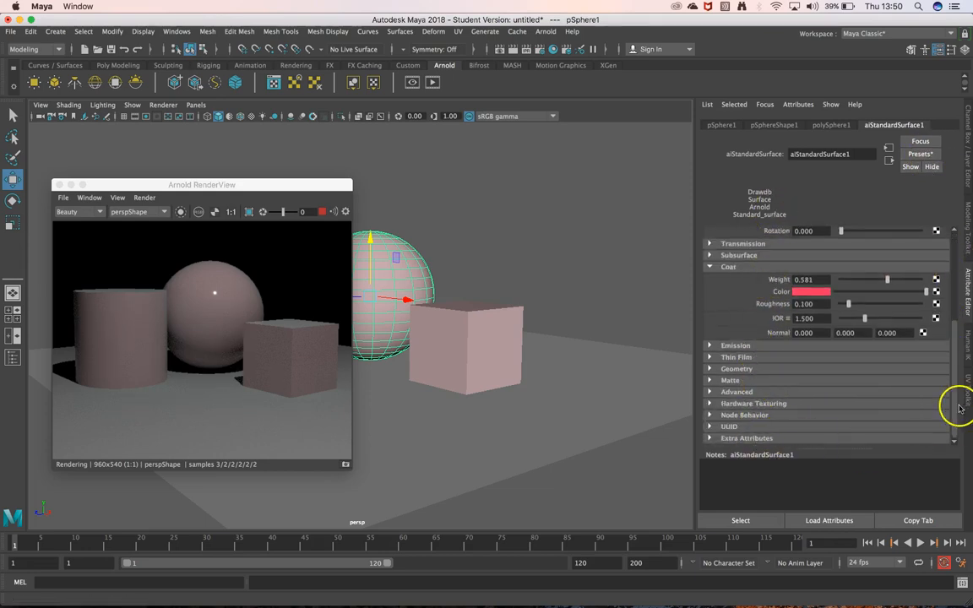
left_click_drag(955, 387, 957, 281)
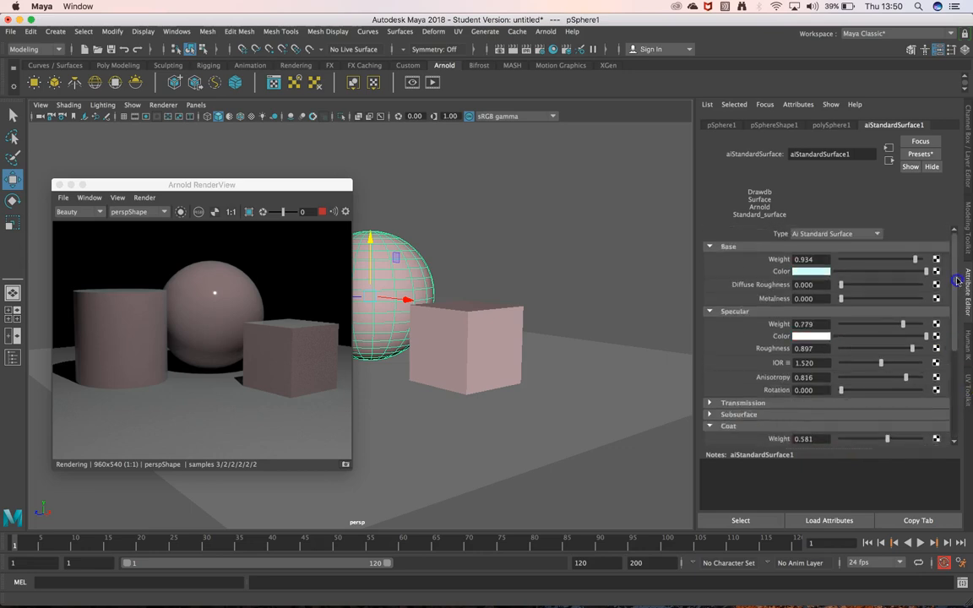
left_click(929, 156)
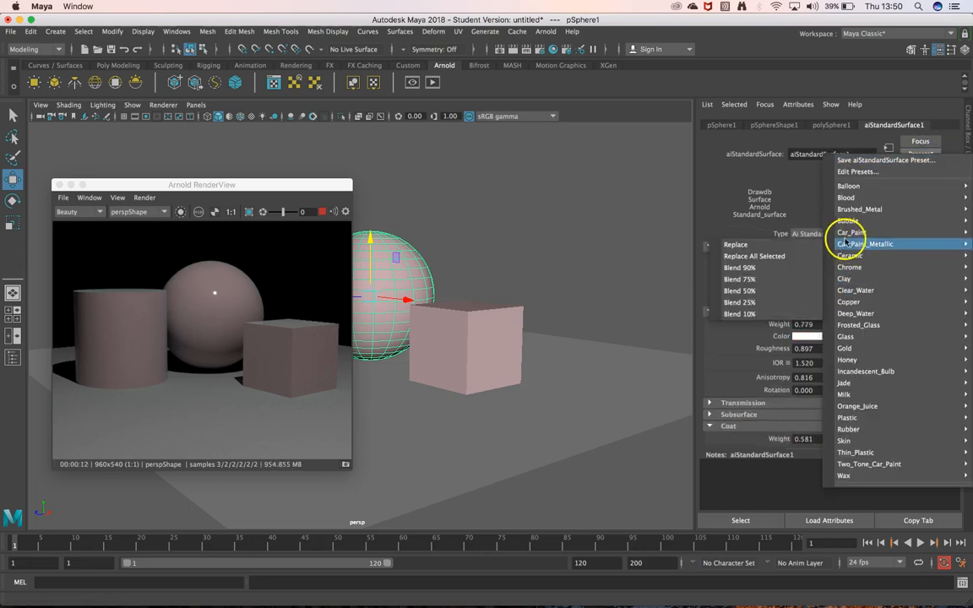
mouse_move(851, 233)
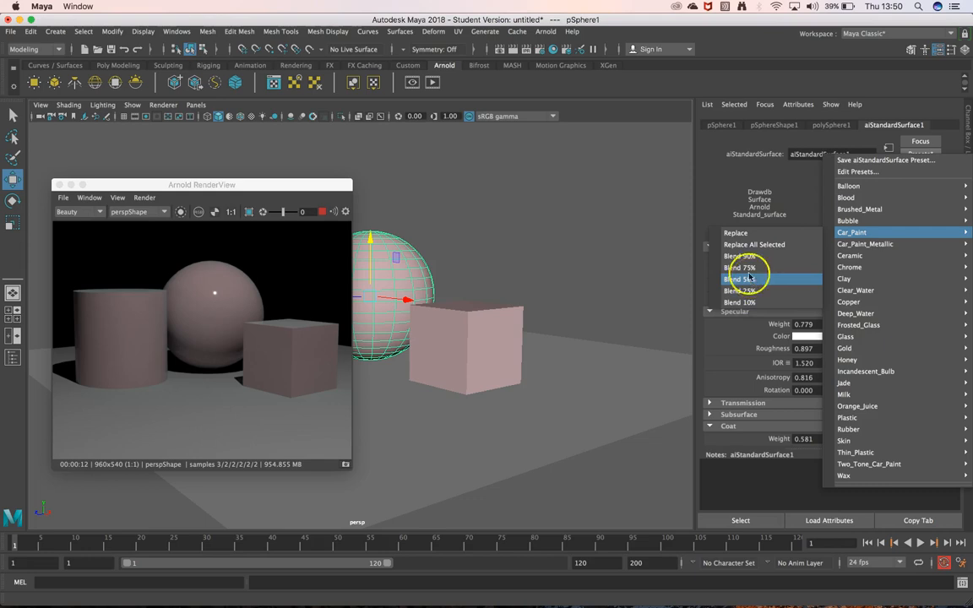
left_click(743, 233)
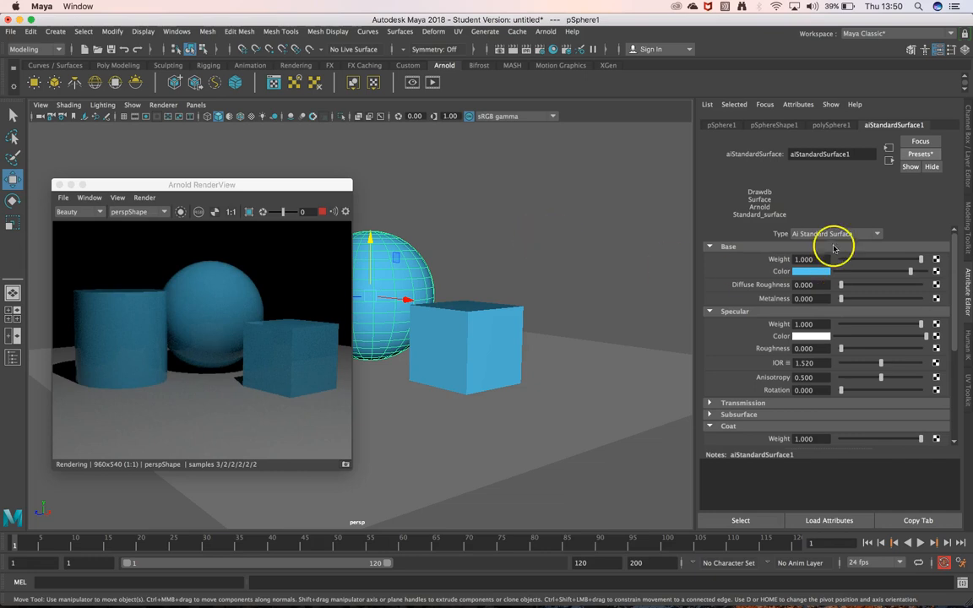
Replace the material's settings with the Car_Paint_Metallic preset and view the primitives from a different angle
left_click(911, 155)
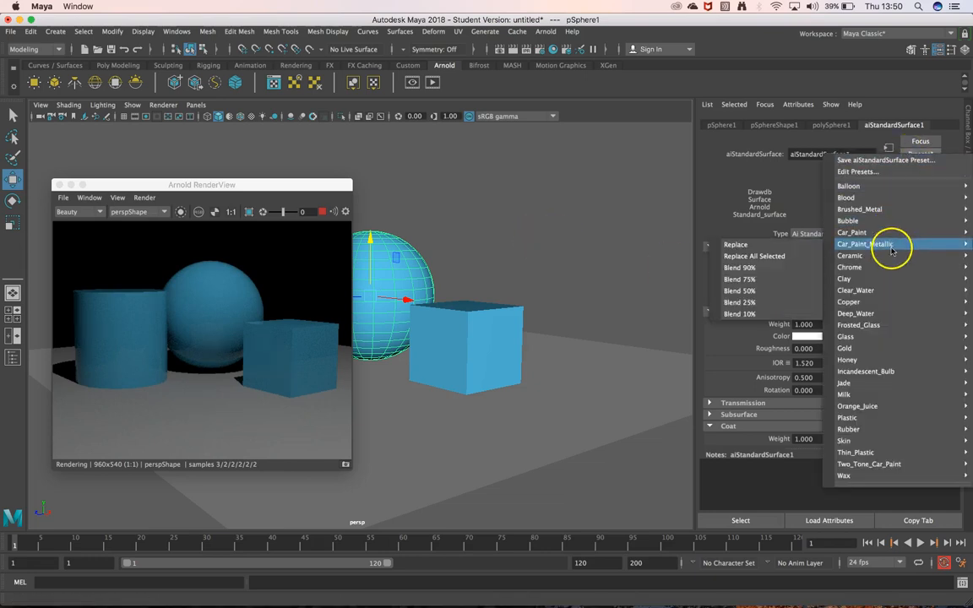
left_click(765, 248)
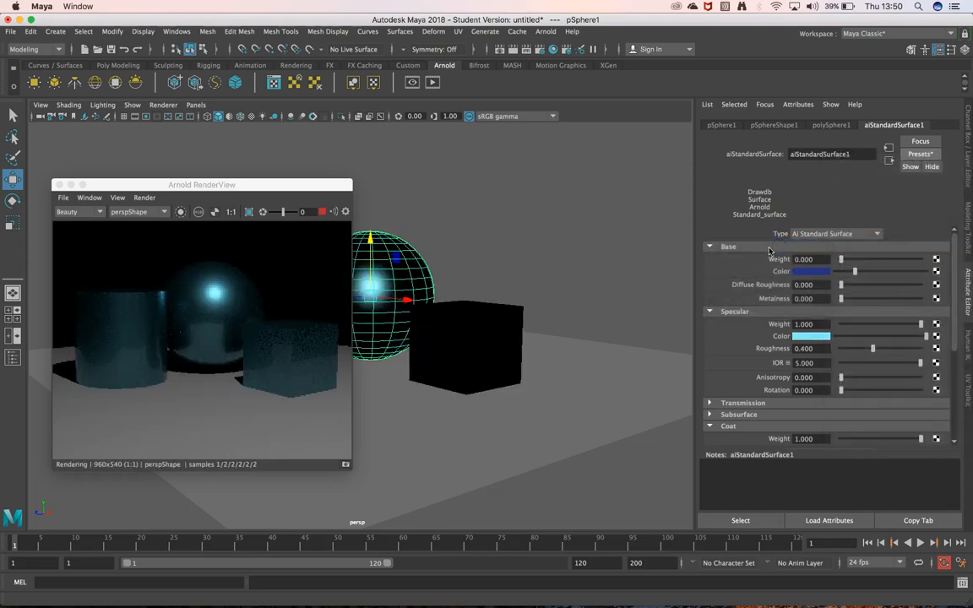
left_click_drag(487, 233, 509, 245, "alt")
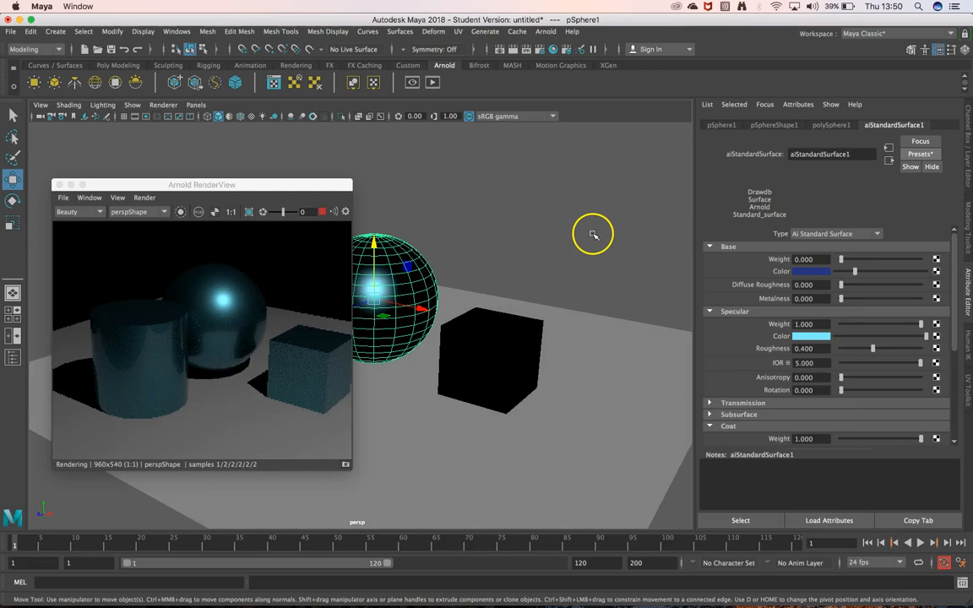
Replace the sphere material's settings with the Bubble preset
left_click(920, 153)
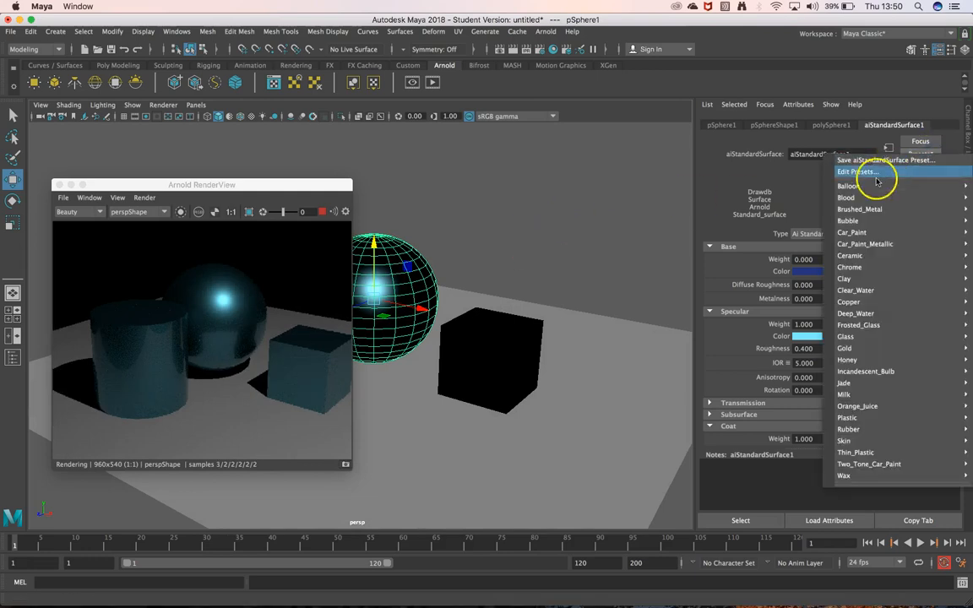
left_click(739, 218)
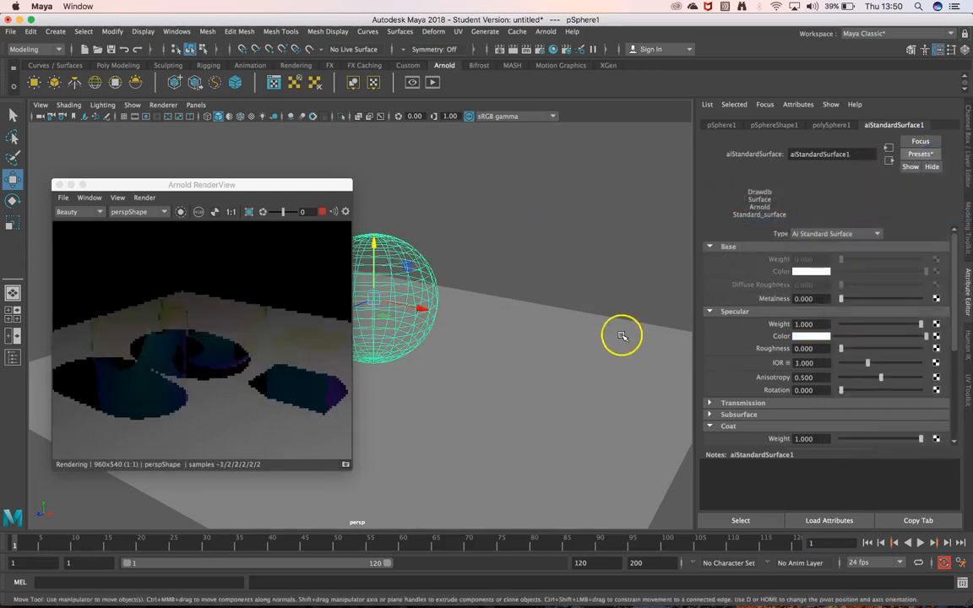
mouse_move(525, 256)
left_mouse_down("alt")
mouse_move(494, 244)
mouse_move(508, 255)
left_mouse_up("alt")
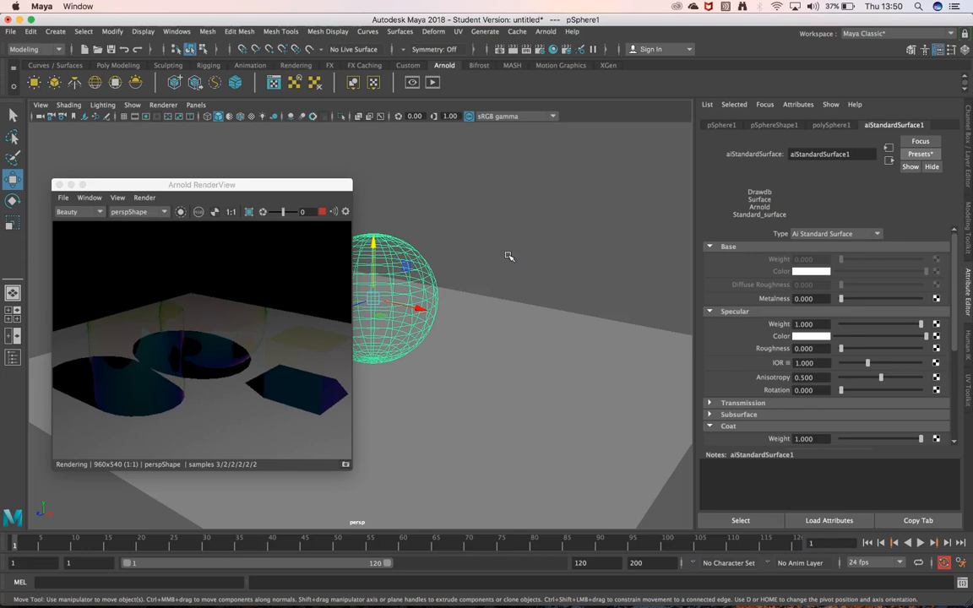
Replace the material's settings with the Gold preset and view the primitives from a slightly different angle
left_click(920, 154)
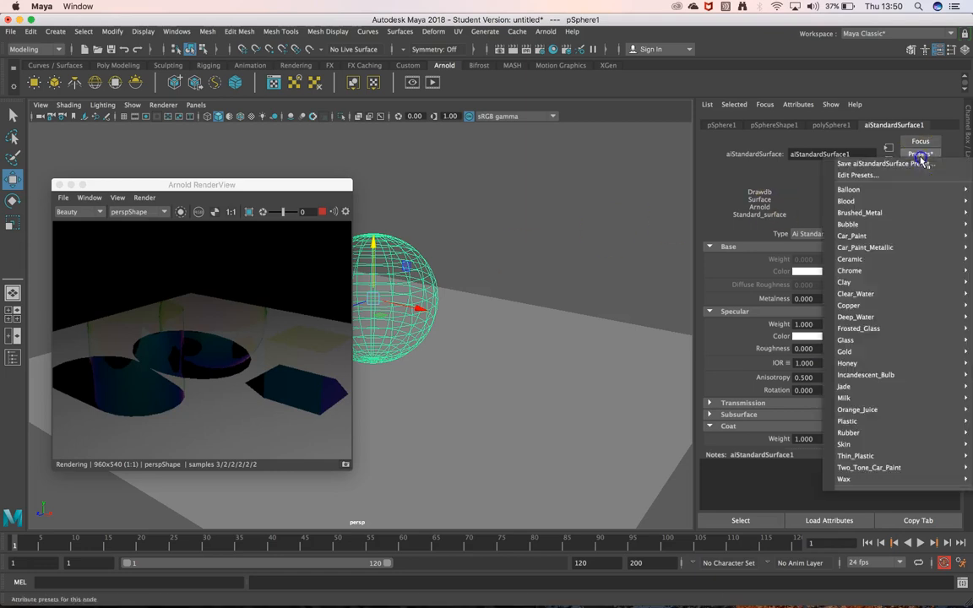
mouse_move(859, 354)
left_click(794, 352)
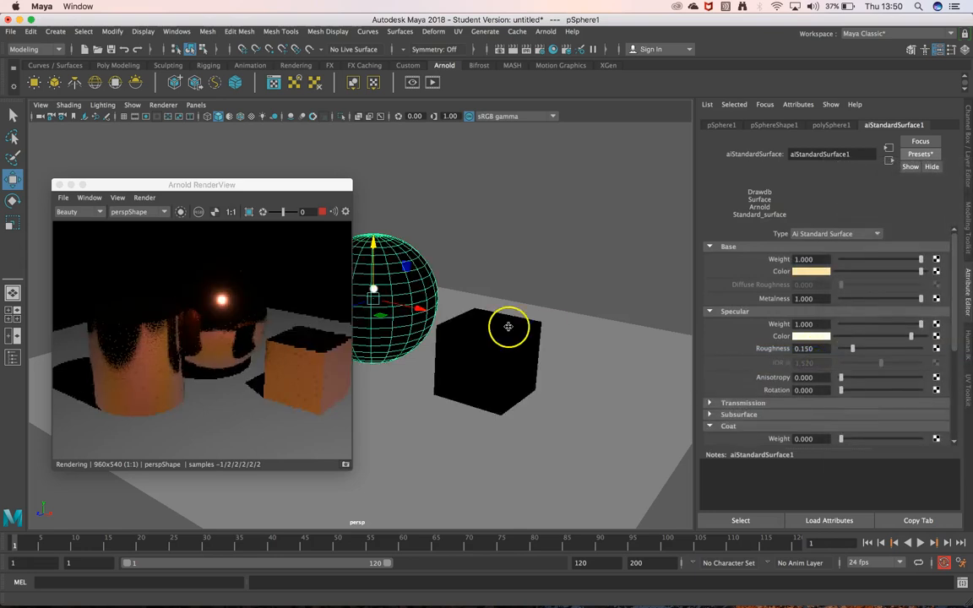
left_click_drag(506, 326, 432, 237, "alt")
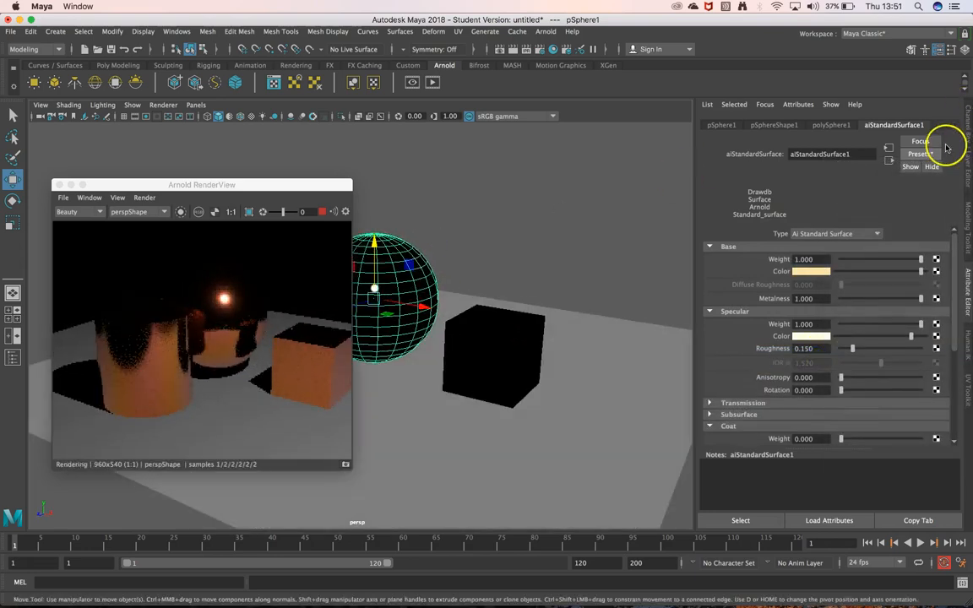
Replace the material's settings with the Rubber preset, then deselect and reselect the sphere to check its shading
left_click(926, 156)
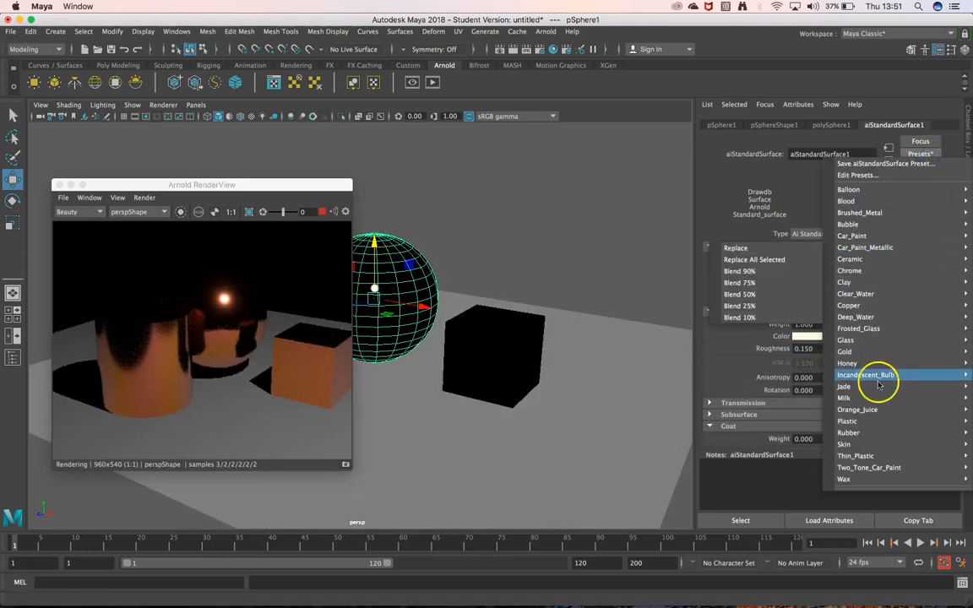
mouse_move(870, 389)
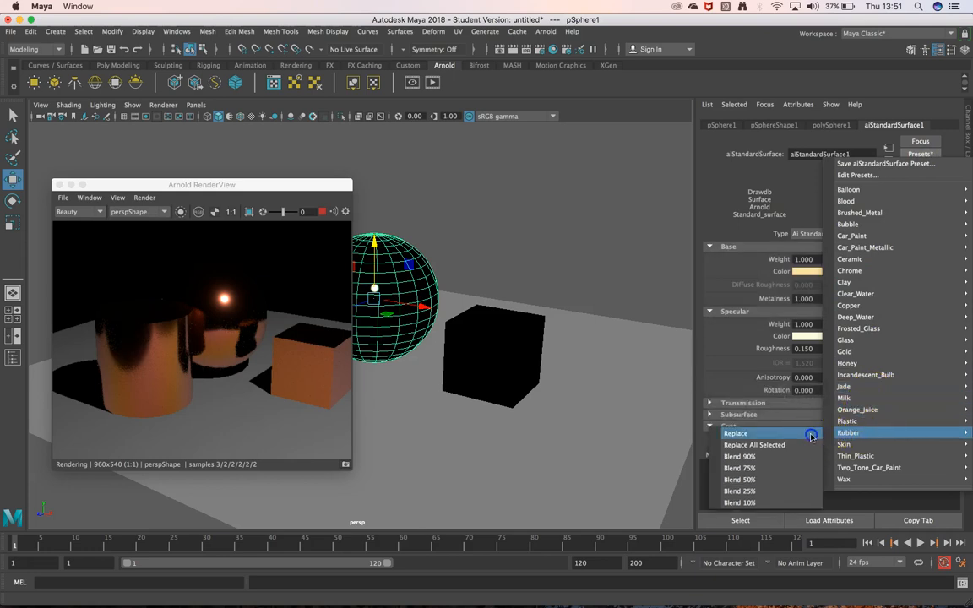
left_click(735, 433)
left_click_drag(655, 356, 543, 248, "alt")
left_click(545, 245)
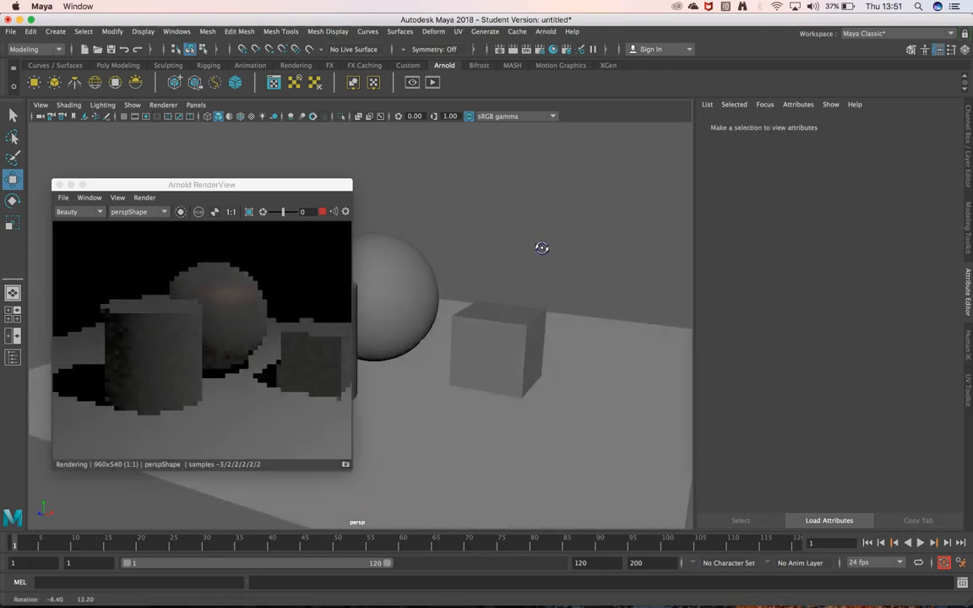
left_click(402, 302)
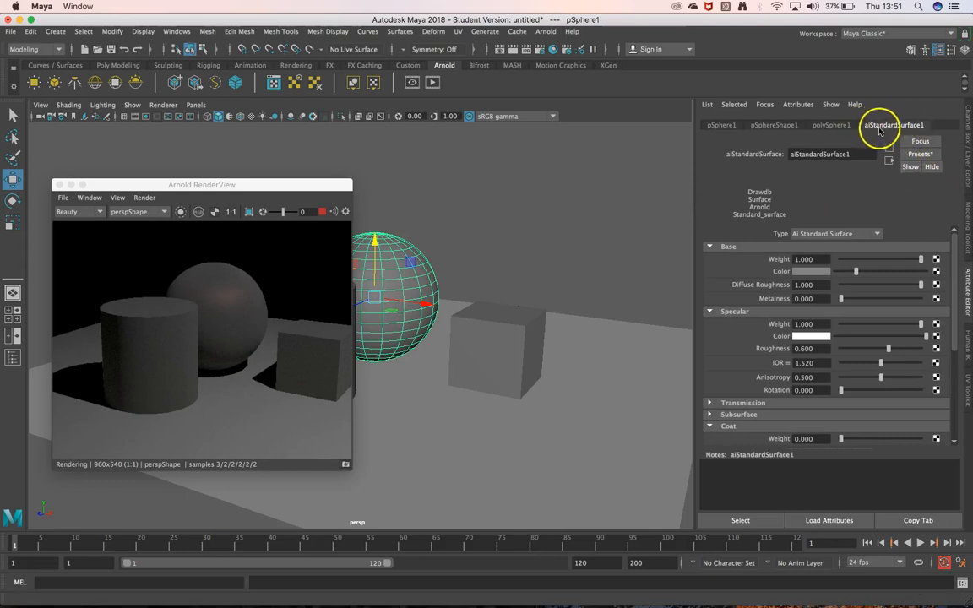